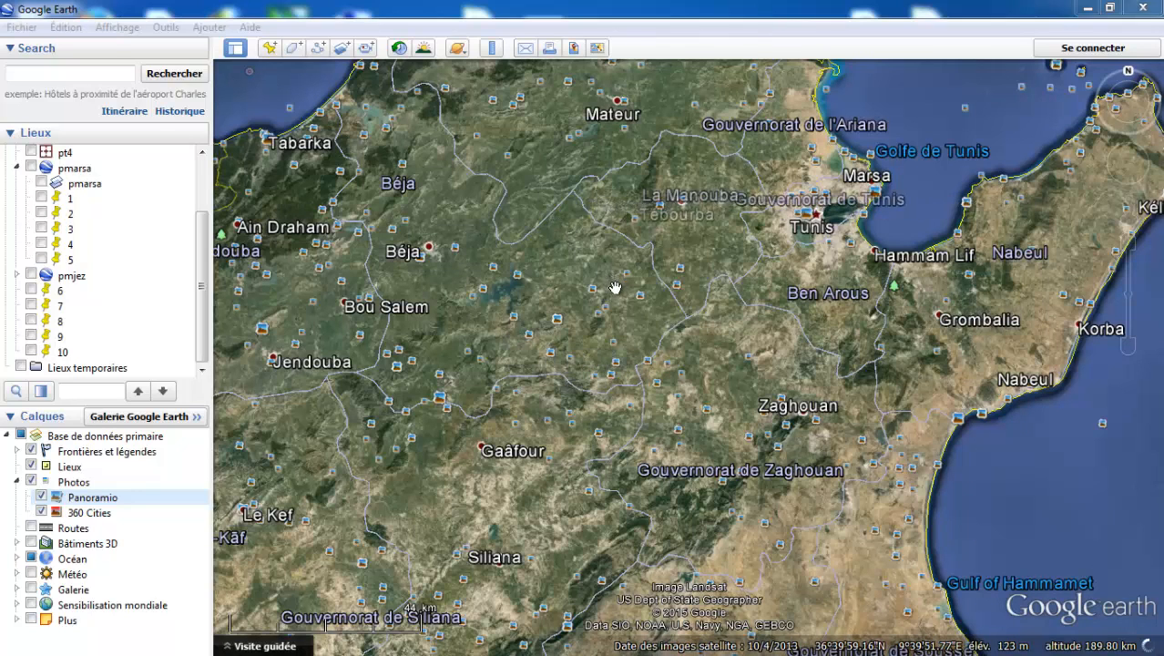
Locate Medjez el-Bab on the satellite map and frame the town with its surroundings at close range
{"action": "left_click", "coordinate": [634, 332]}
{"action": "scroll", "coordinate": [635, 332], "scroll_direction": "up", "scroll_amount": 5}
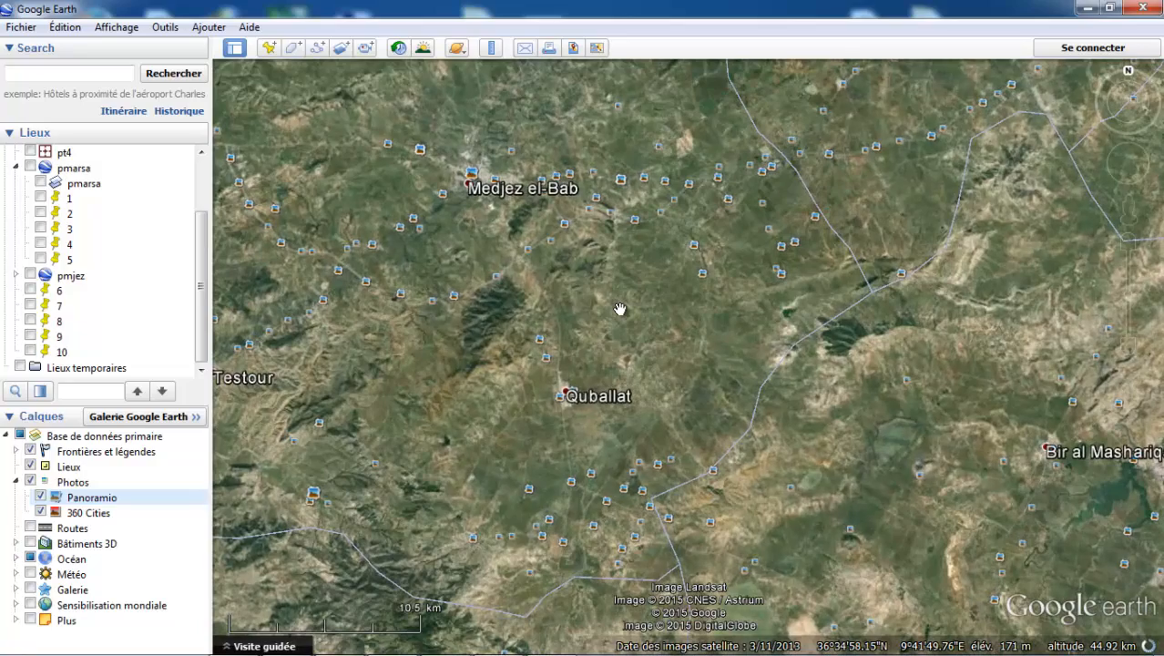
{"action": "left_click_drag", "start_coordinate": [624, 280], "coordinate": [642, 359]}
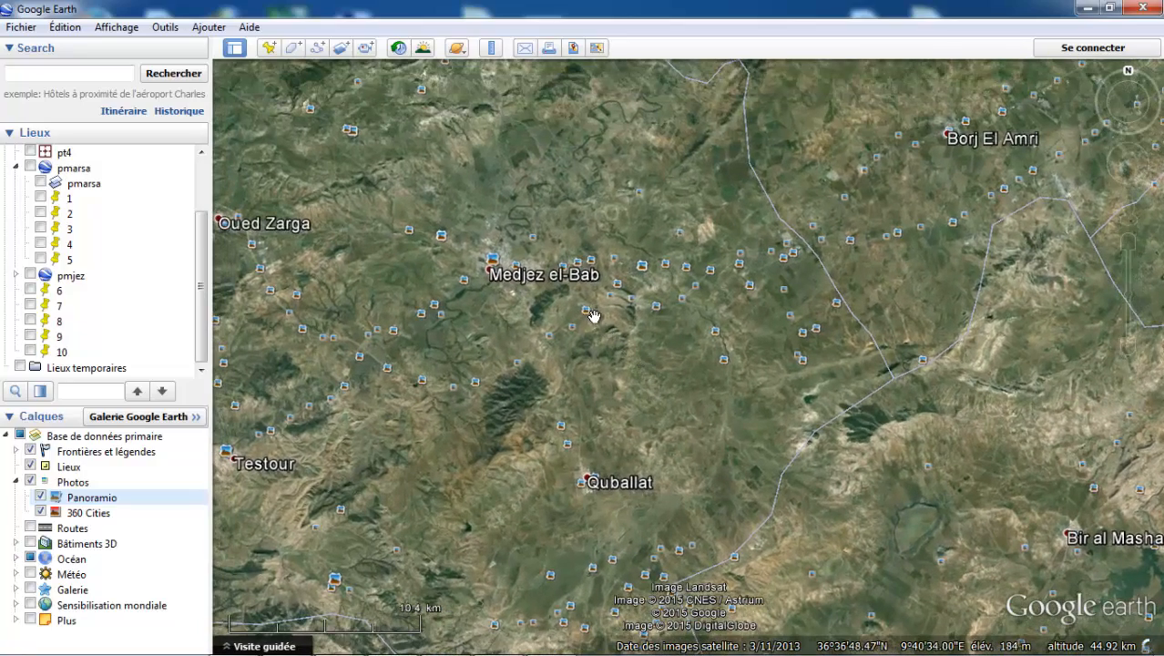
{"action": "scroll", "coordinate": [592, 315], "scroll_direction": "up", "scroll_amount": 3}
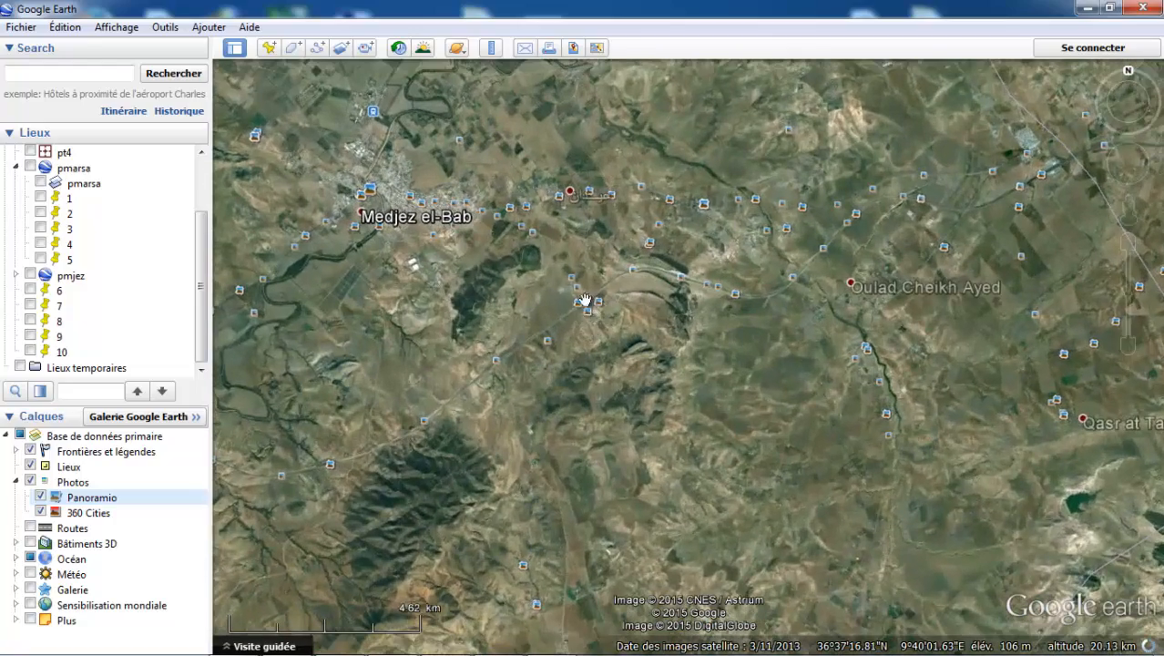
{"action": "left_click_drag", "start_coordinate": [501, 300], "coordinate": [548, 381]}
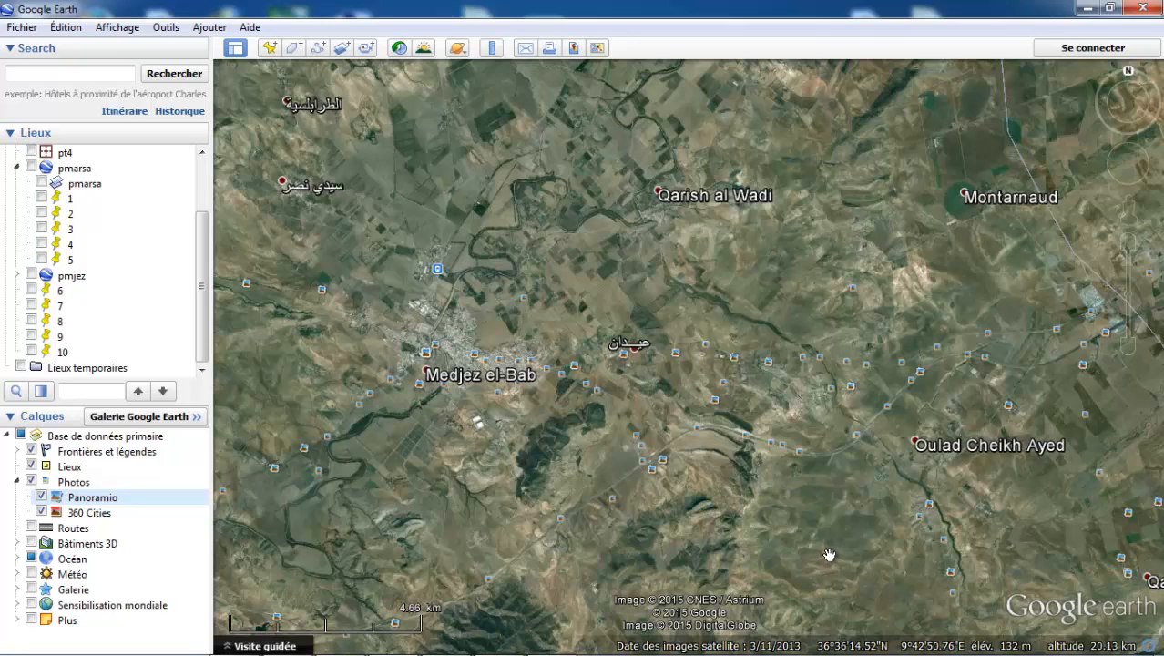
Set the latitude/longitude display to decimal degrees (Degrés décimaux) in the 3D view options and apply it
{"action": "left_click", "coordinate": [164, 30]}
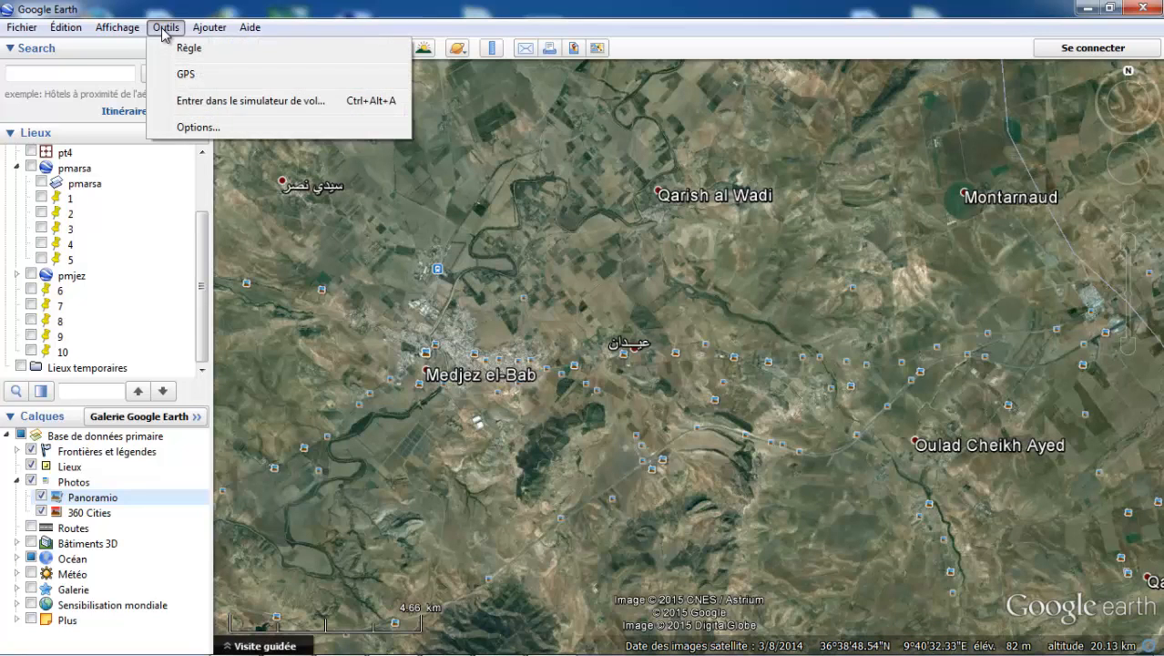
{"action": "left_click", "coordinate": [199, 126]}
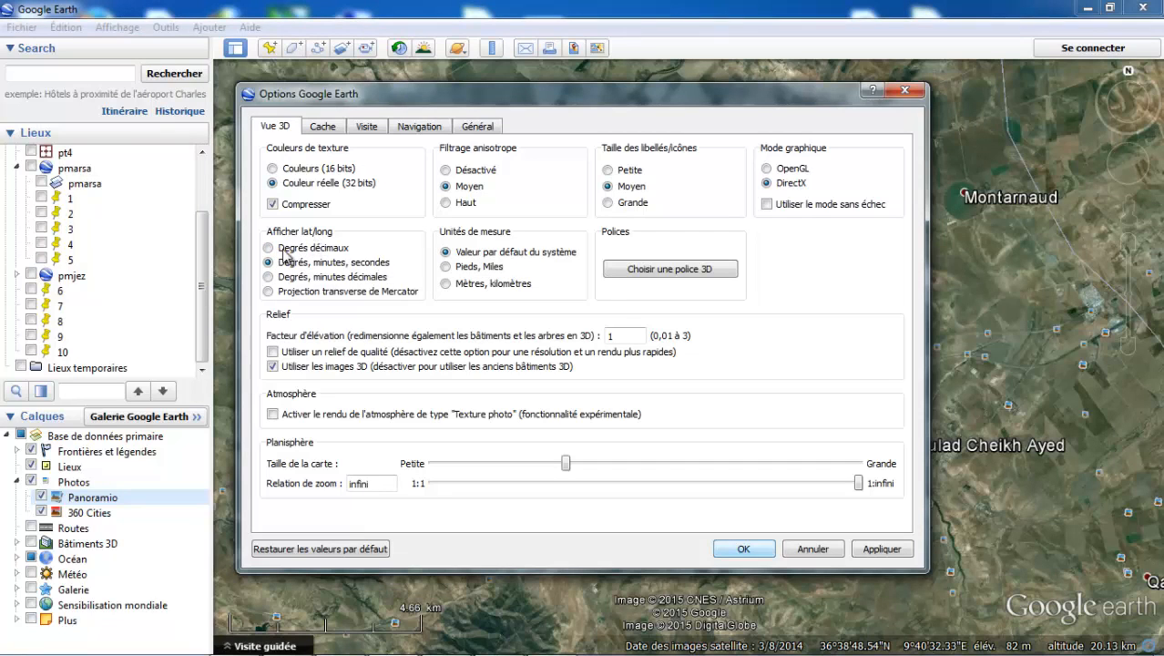
{"action": "left_click", "coordinate": [267, 249]}
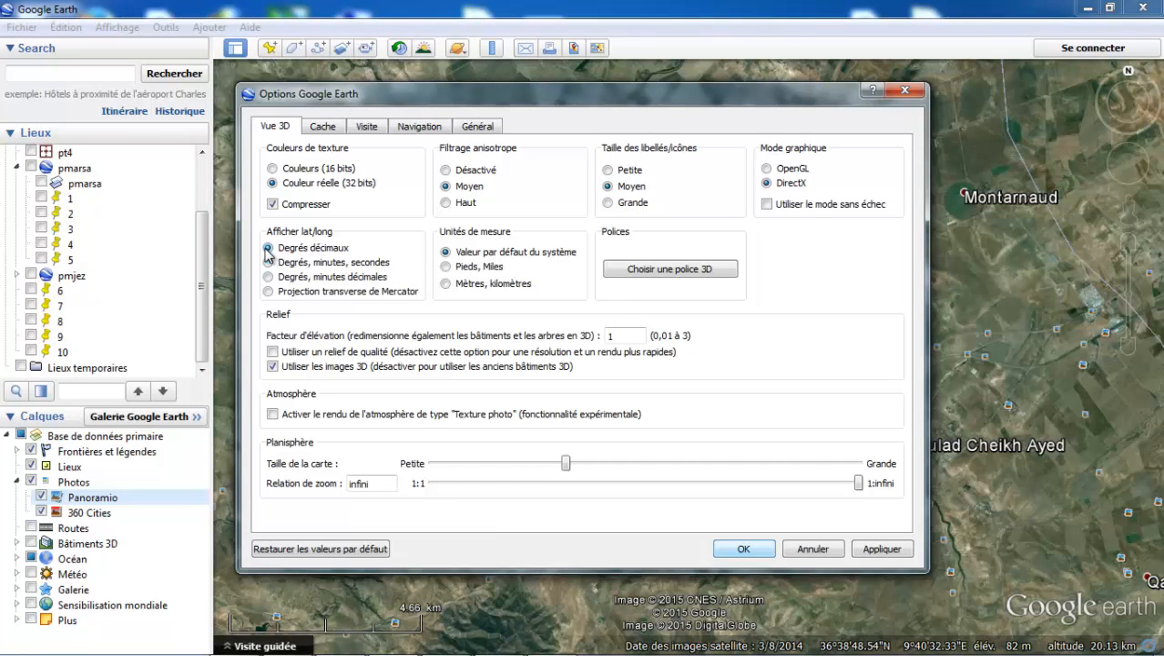
{"action": "left_click", "coordinate": [867, 554]}
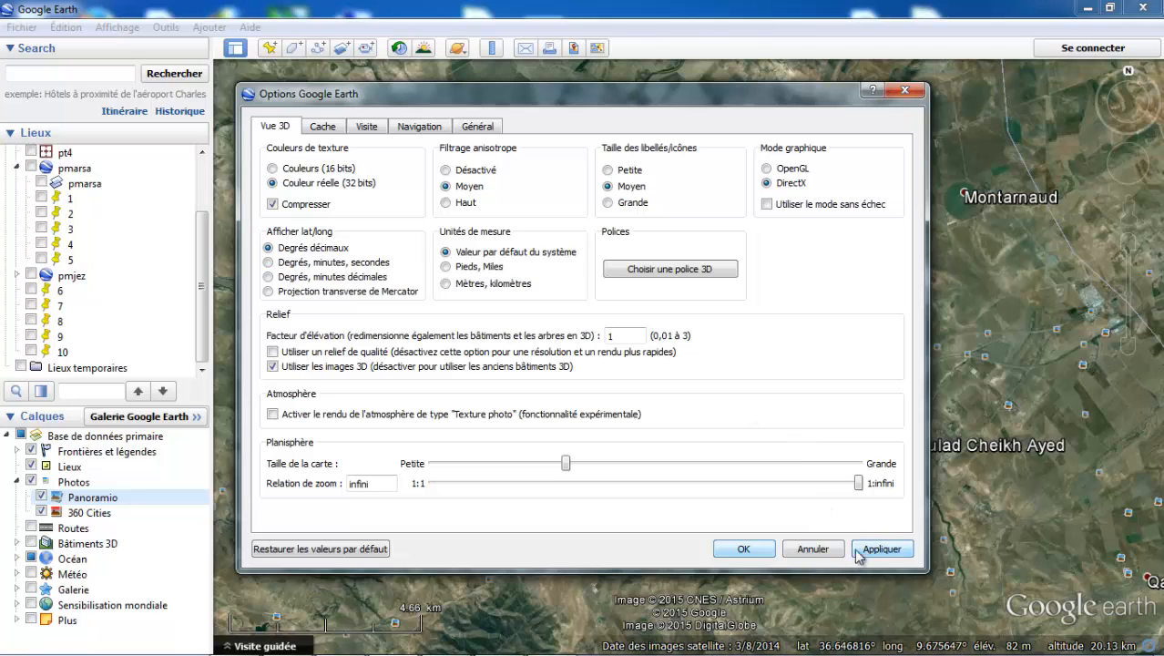
{"action": "left_click", "coordinate": [739, 550]}
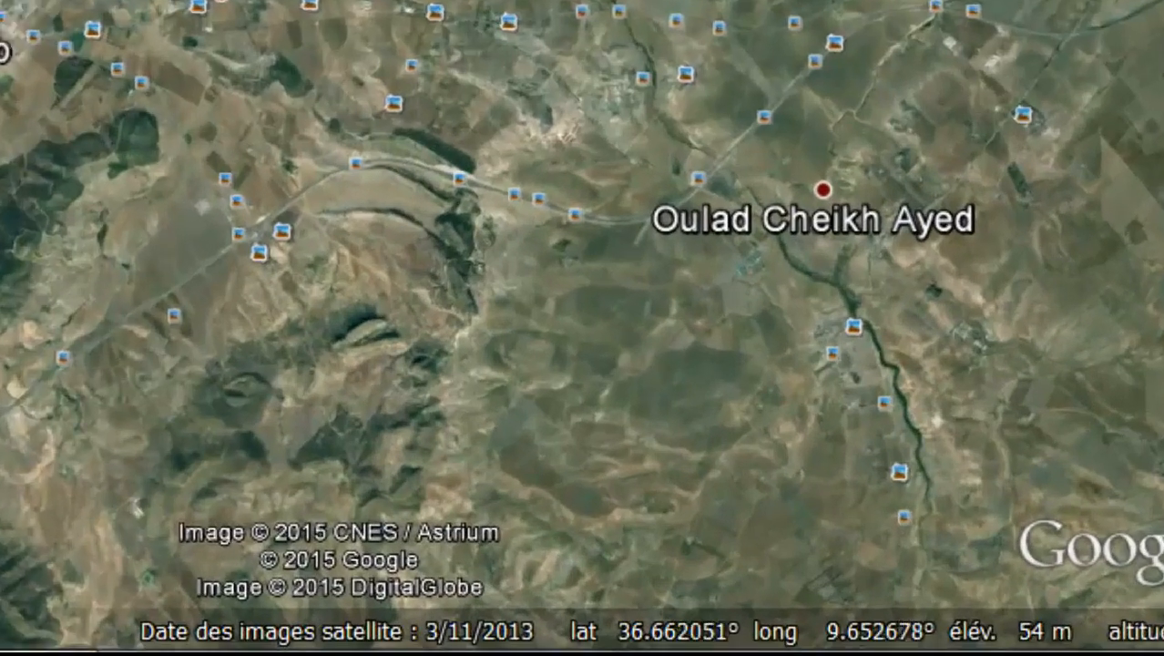
Add a placemark named pt1 in the fields northeast of Medjez el-Bab, at about latitude 36.667057°, longitude 9.642269°
{"action": "scroll", "coordinate": [582, 300], "scroll_direction": "up", "scroll_amount": 6}
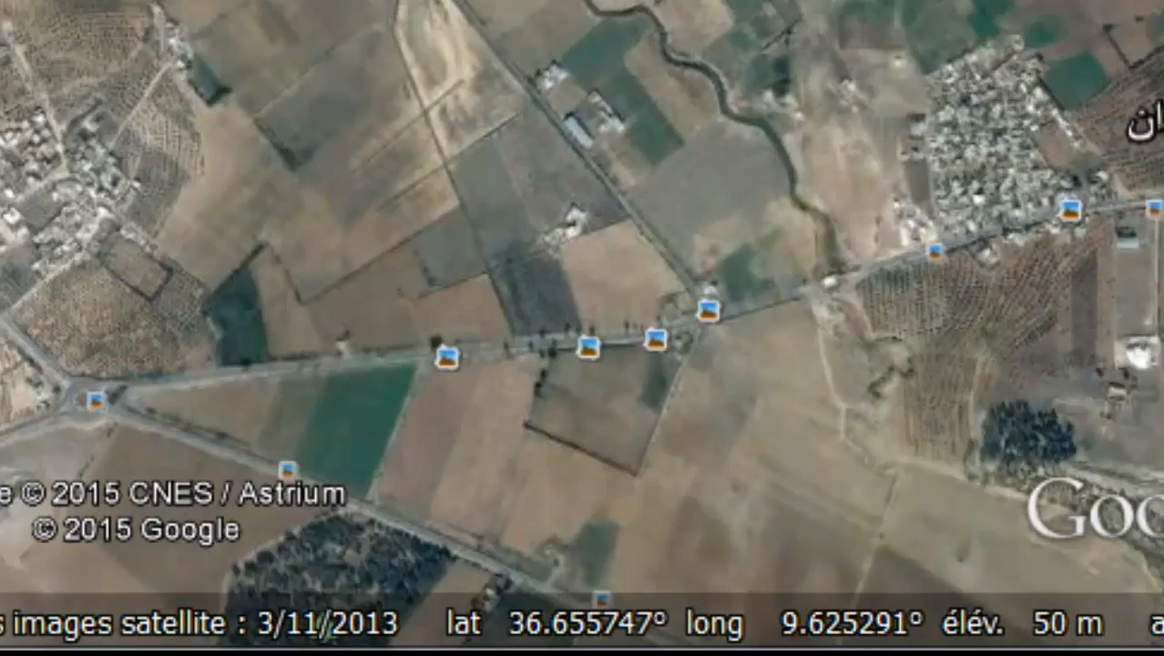
{"action": "left_click_drag", "start_coordinate": [447, 319], "coordinate": [669, 448]}
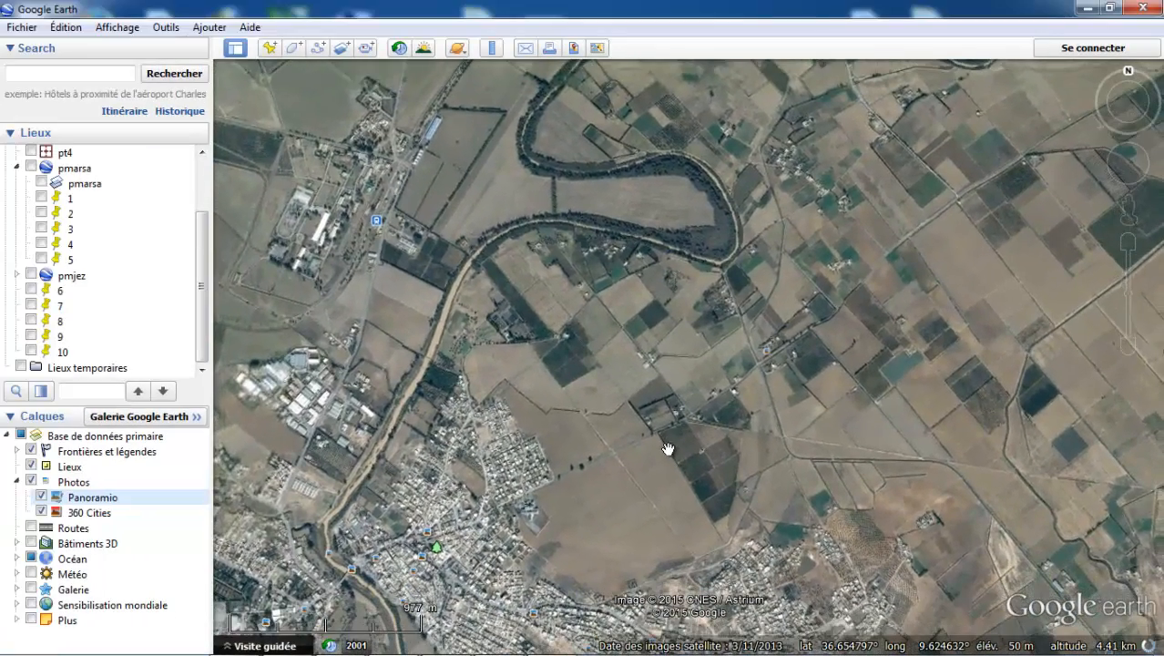
{"action": "scroll", "coordinate": [671, 446], "scroll_direction": "up", "scroll_amount": 2}
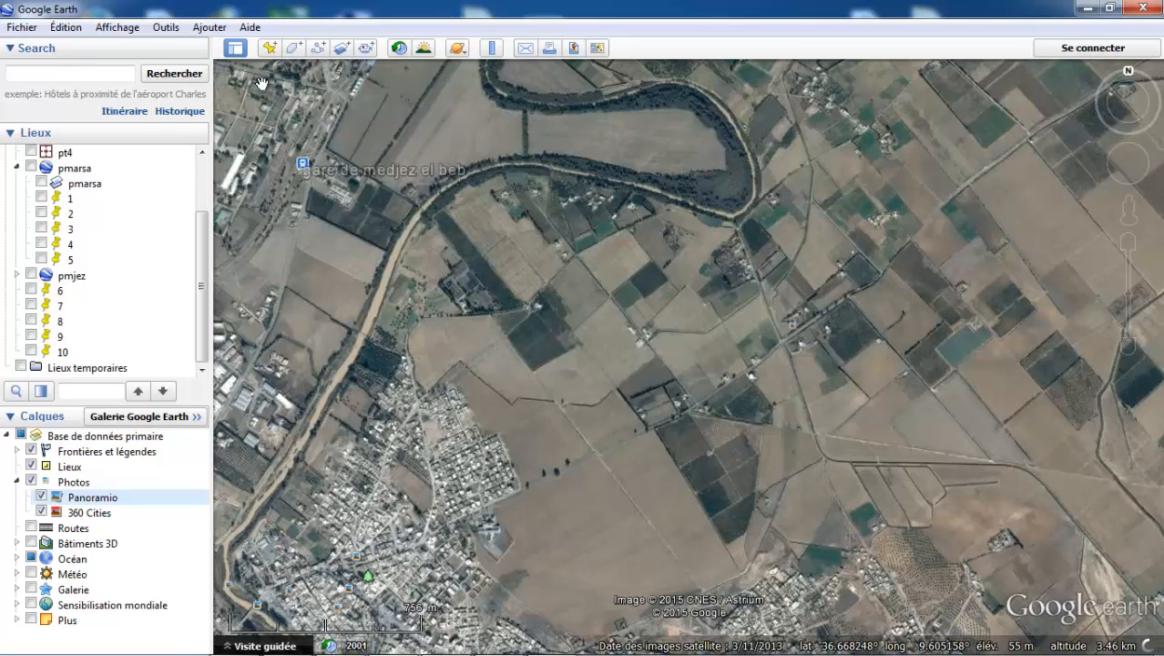
{"action": "left_click", "coordinate": [268, 48]}
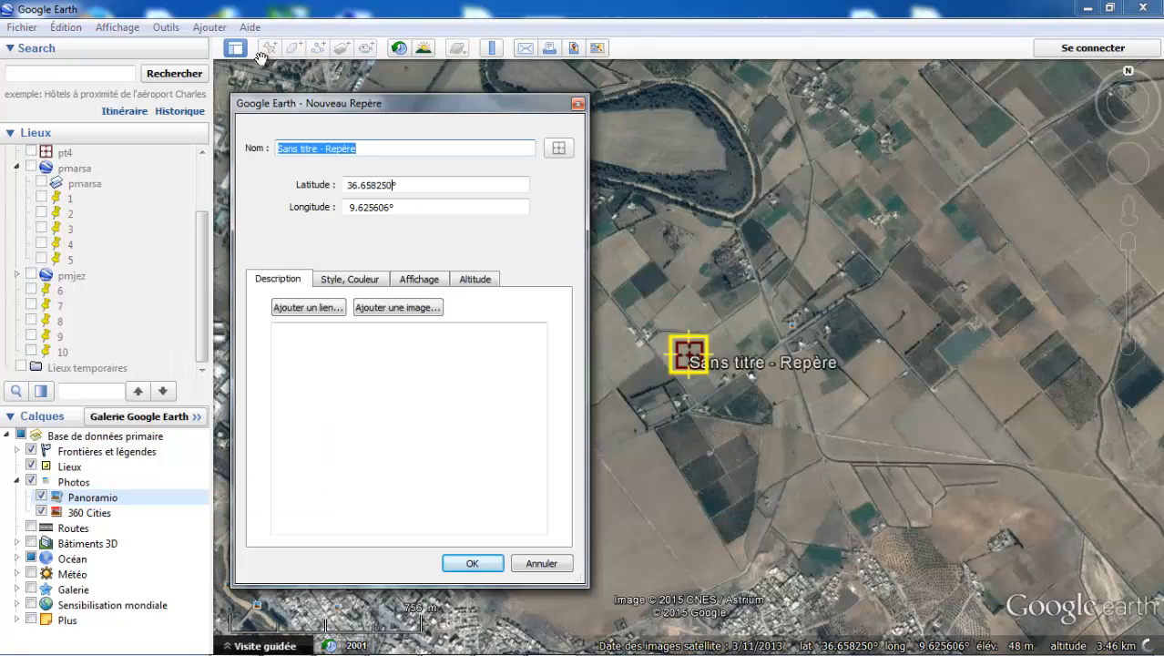
{"action": "key", "text": "BackSpace"}
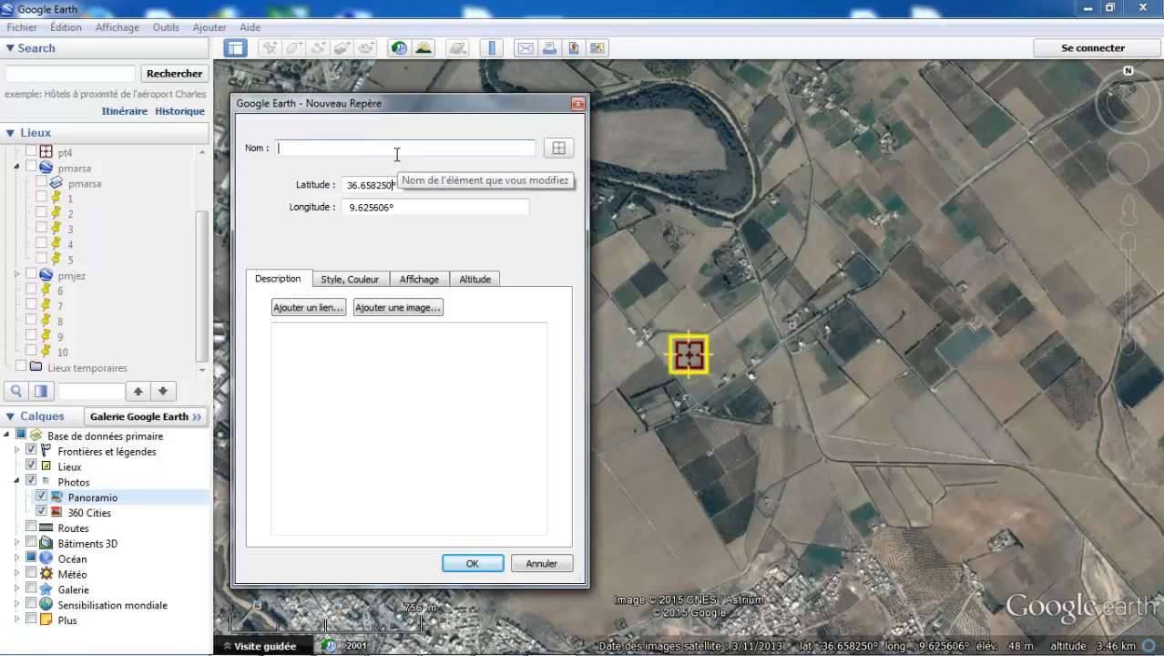
{"action": "type", "text": "pt1"}
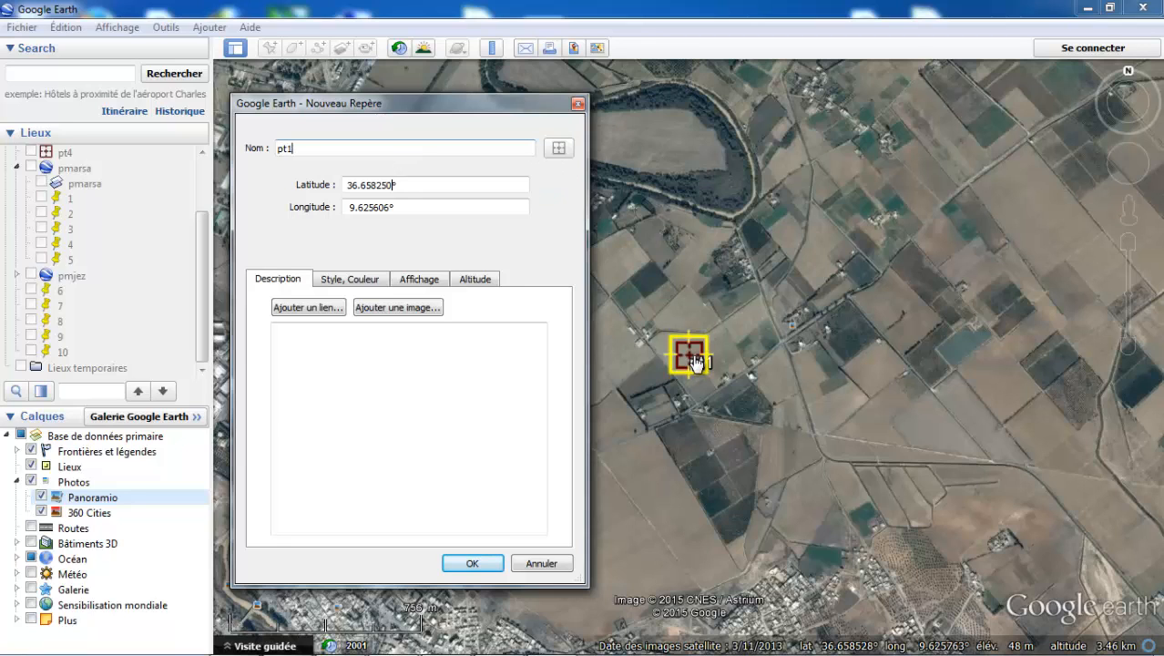
{"action": "left_click_drag", "start_coordinate": [693, 362], "coordinate": [1035, 147]}
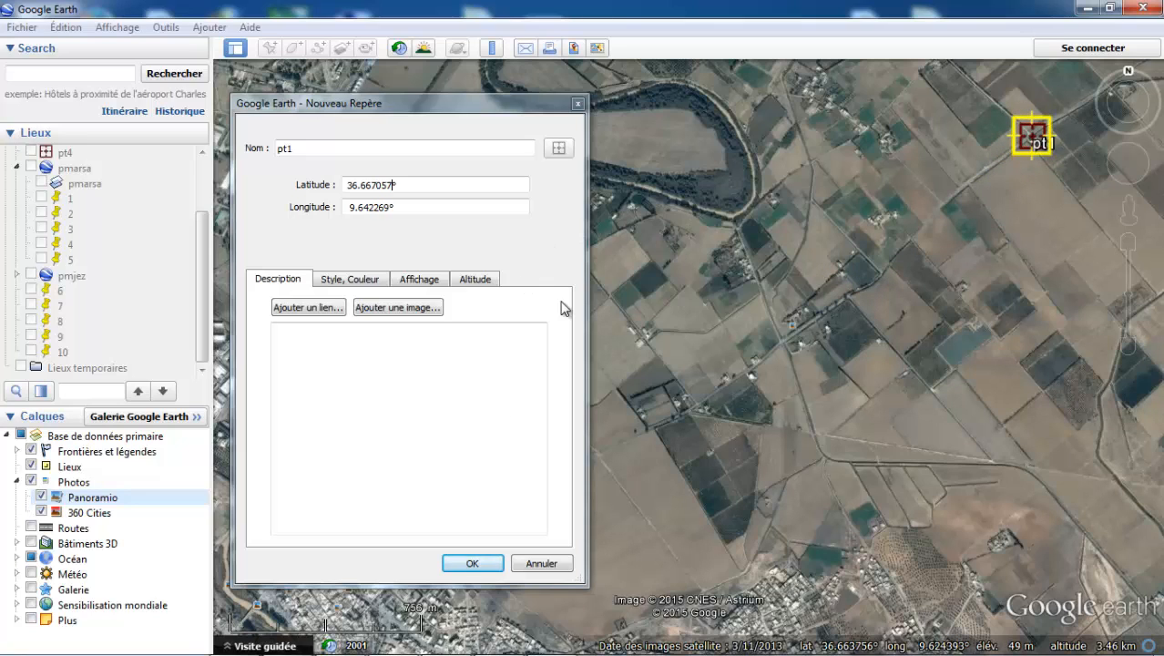
{"action": "left_click", "coordinate": [473, 564]}
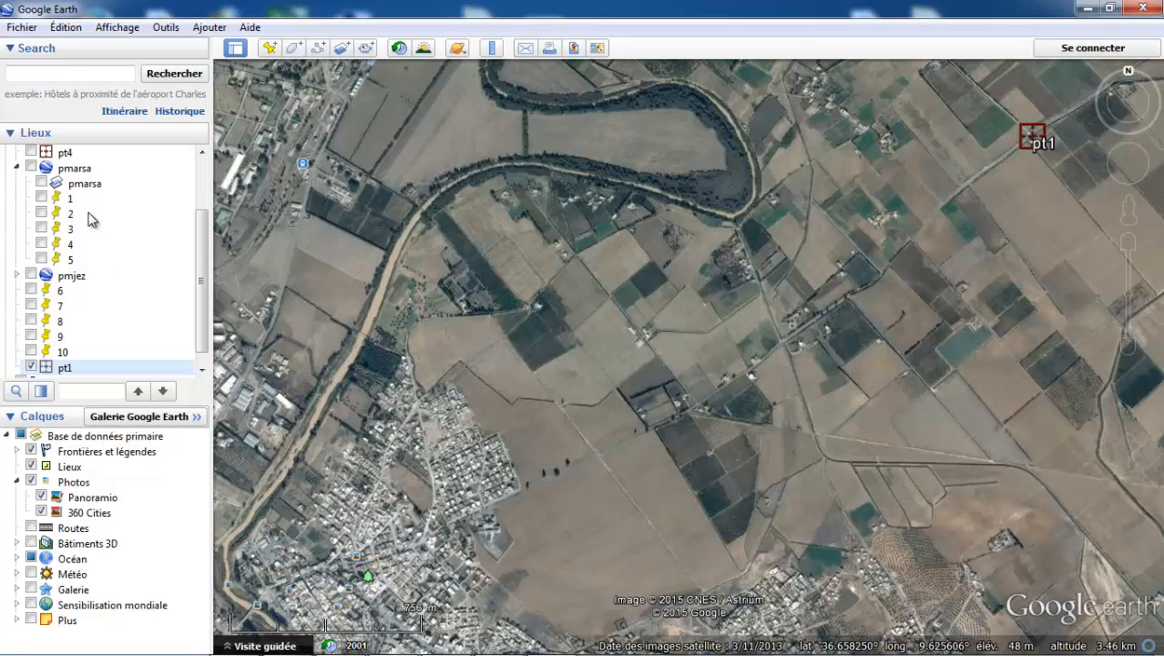
Add a placemark named pt2 in the fields south of pt1, at about latitude 36.651800°, longitude 9.642155°
{"action": "left_click", "coordinate": [269, 50]}
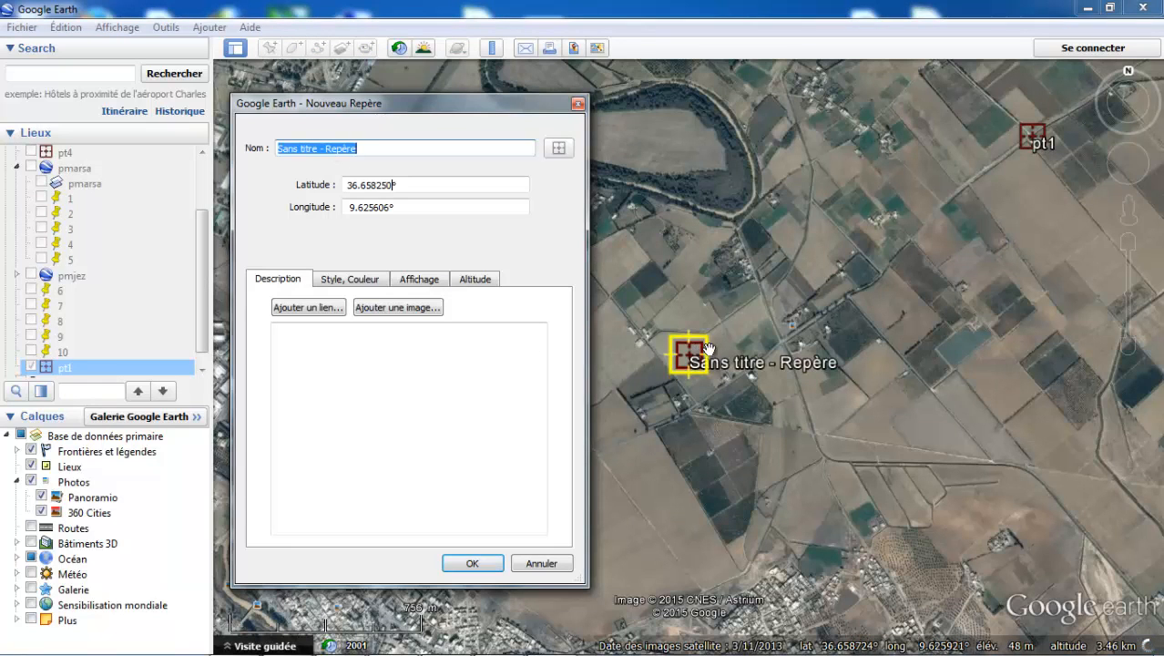
{"action": "left_click_drag", "start_coordinate": [693, 368], "coordinate": [1058, 542]}
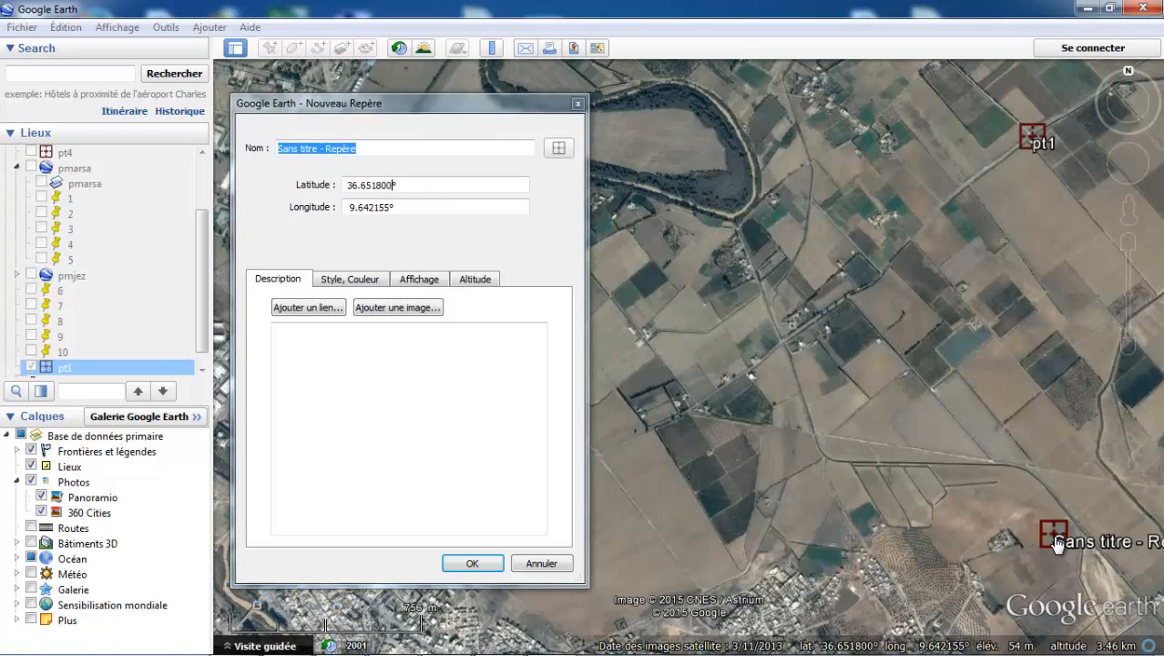
{"action": "double_click", "coordinate": [379, 146]}
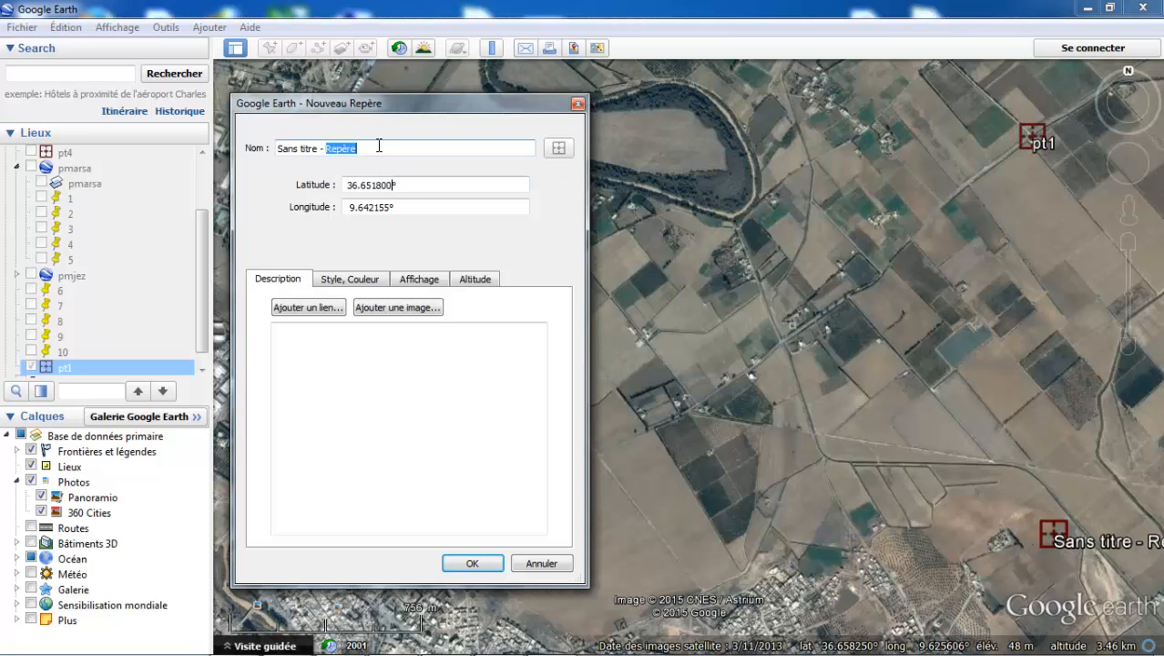
{"action": "left_click_drag", "start_coordinate": [379, 146], "coordinate": [276, 149]}
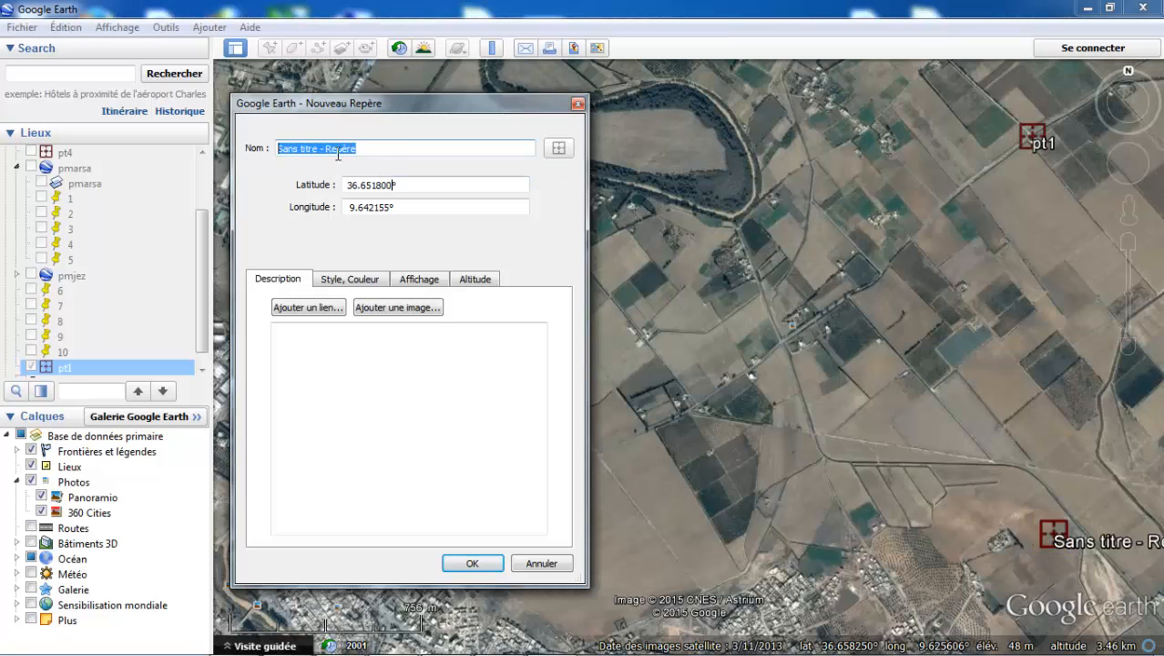
{"action": "type", "text": "p"}
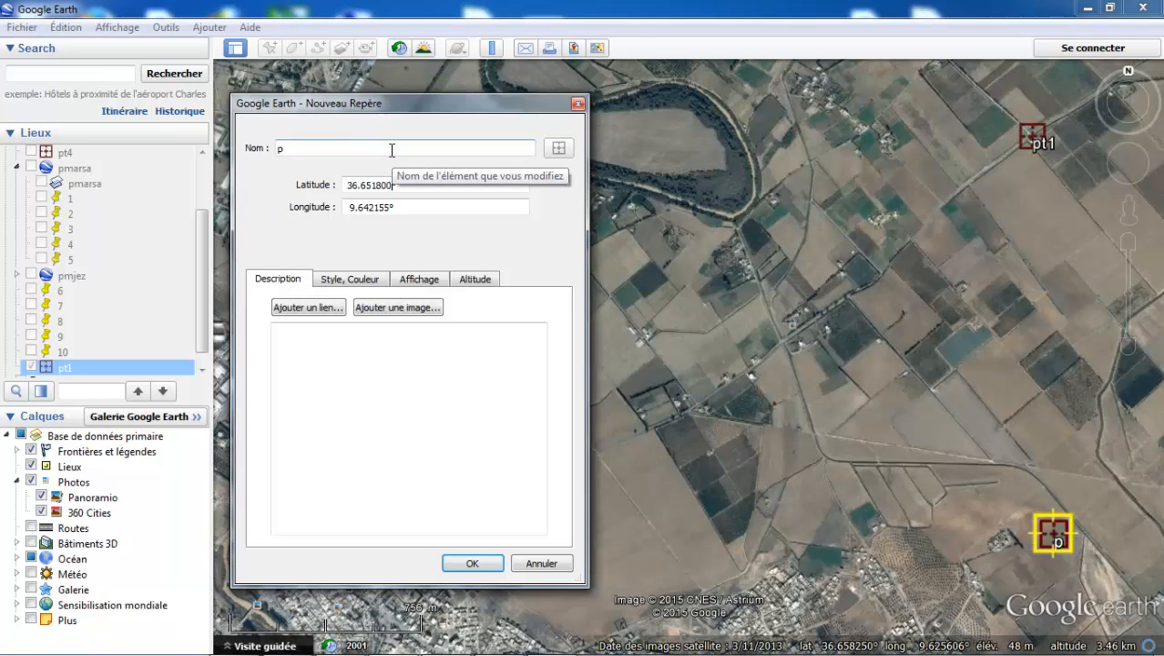
{"action": "type", "text": "t2"}
{"action": "left_click", "coordinate": [470, 563]}
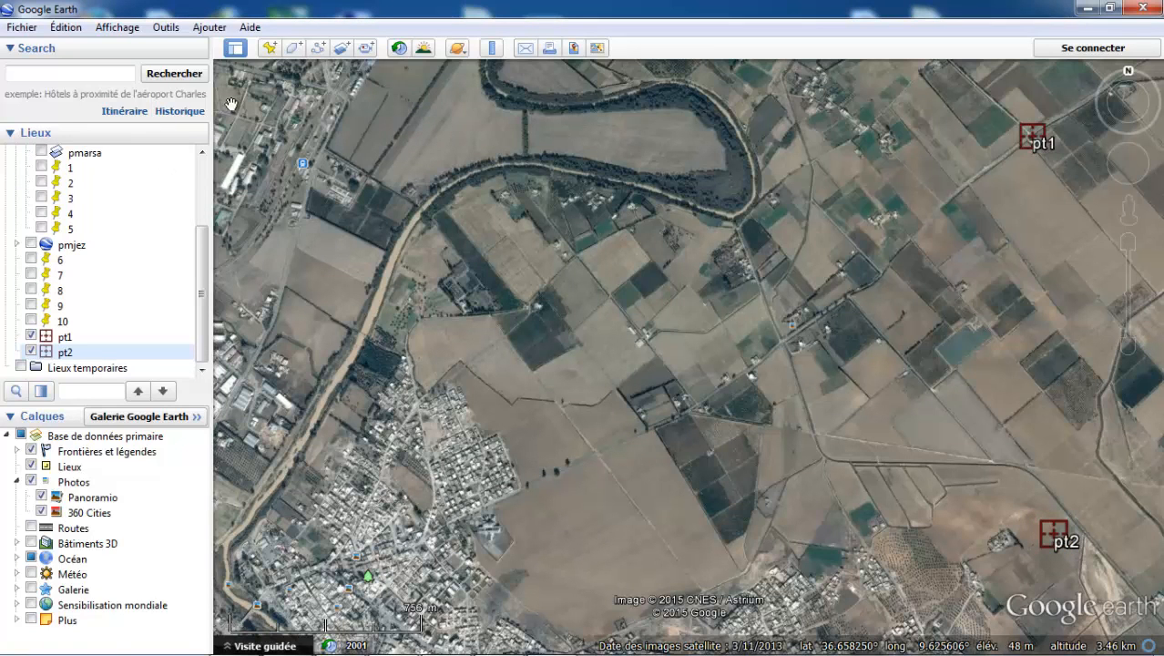
Add a placemark named pt3 west of pt1, near the railway station, at about latitude 36.666660°, longitude 9.608724°
{"action": "left_click", "coordinate": [268, 49]}
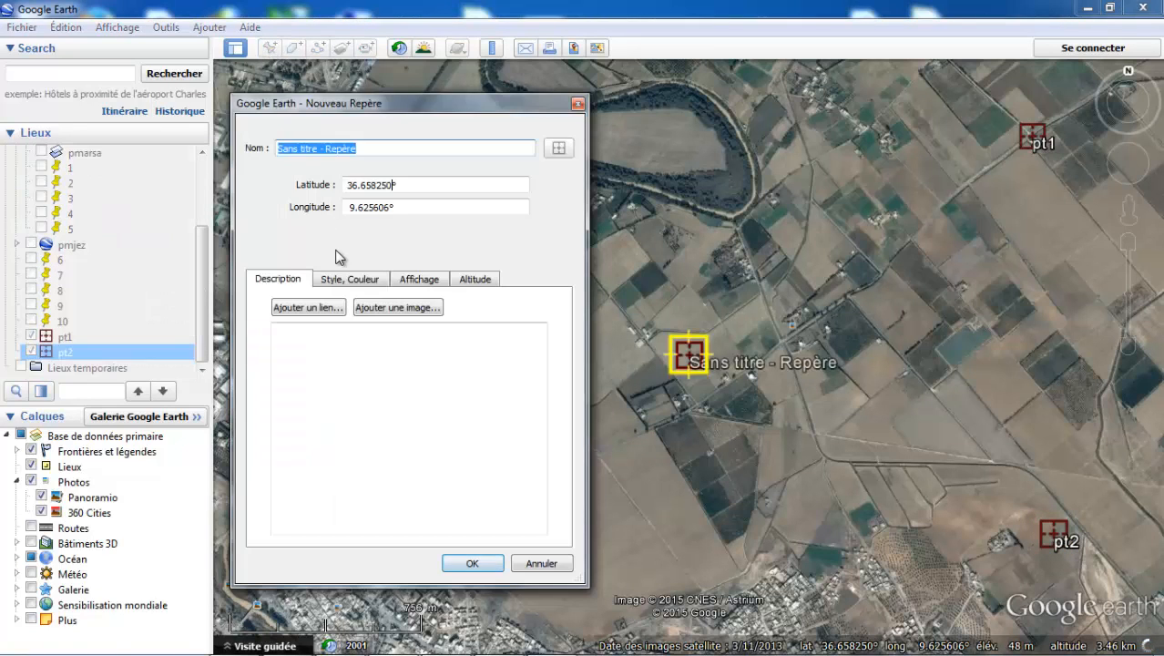
{"action": "key", "text": "BackSpace"}
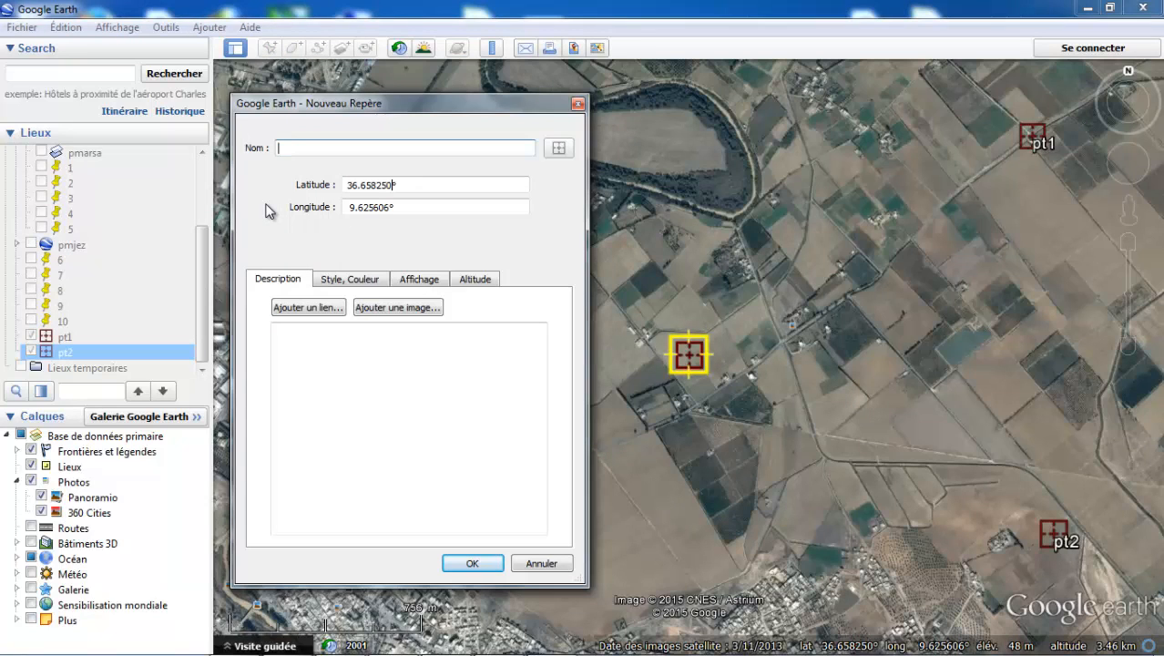
{"action": "type", "text": "pt3"}
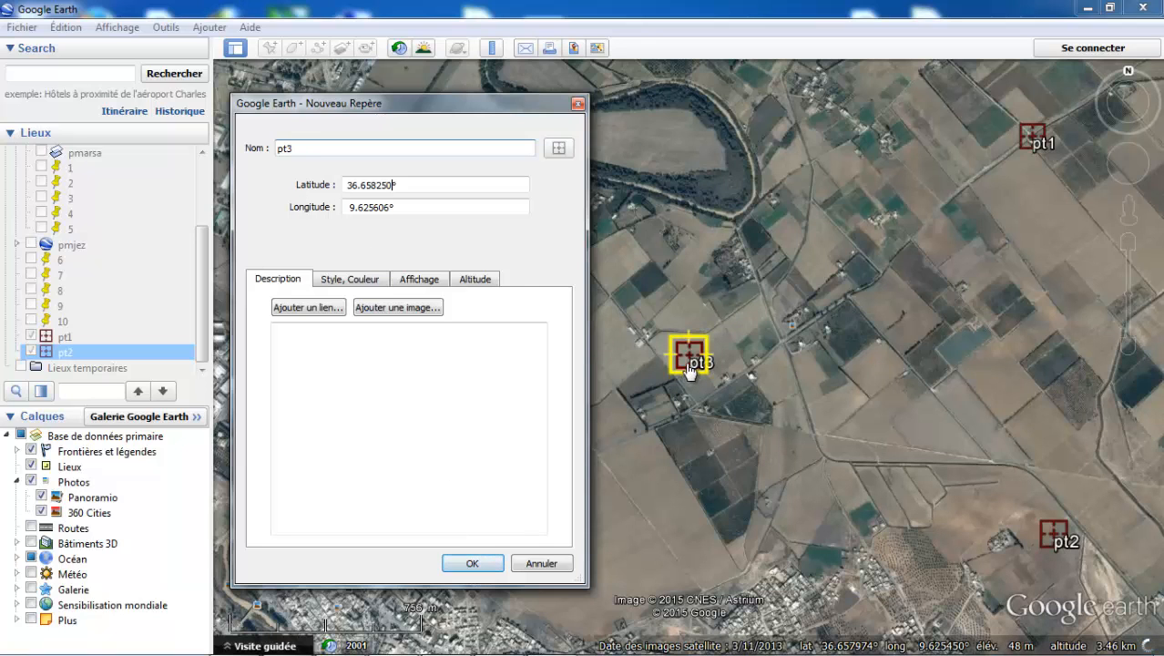
{"action": "left_click_drag", "start_coordinate": [409, 109], "coordinate": [956, 237]}
{"action": "left_click_drag", "start_coordinate": [689, 355], "coordinate": [350, 148]}
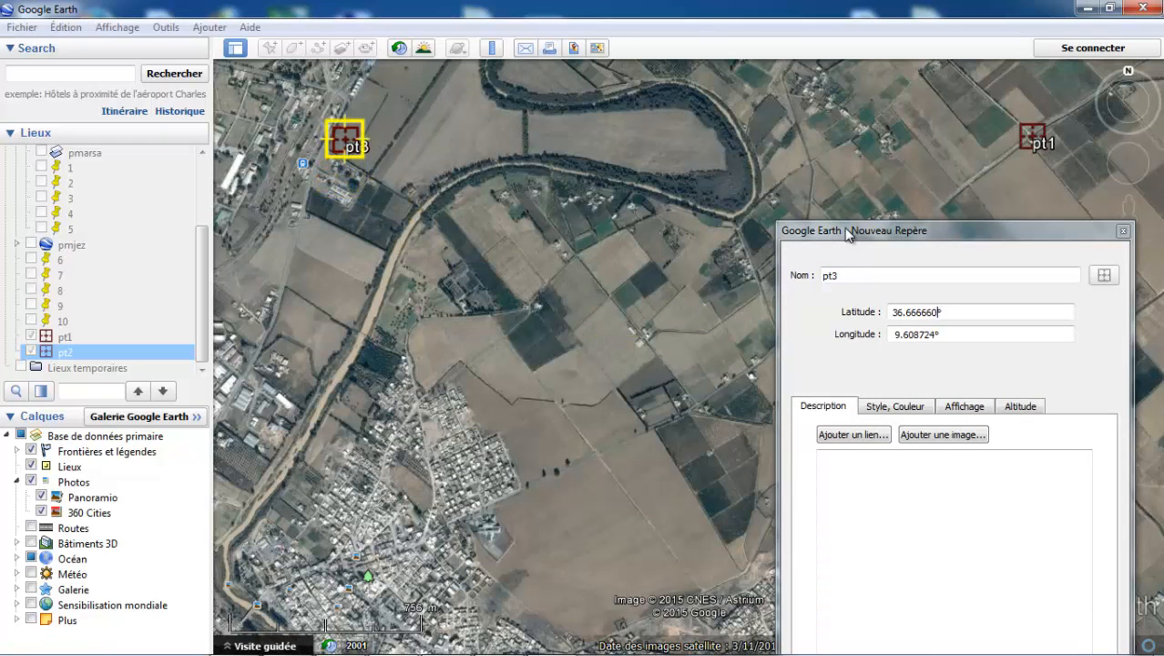
{"action": "left_click_drag", "start_coordinate": [847, 239], "coordinate": [638, 82]}
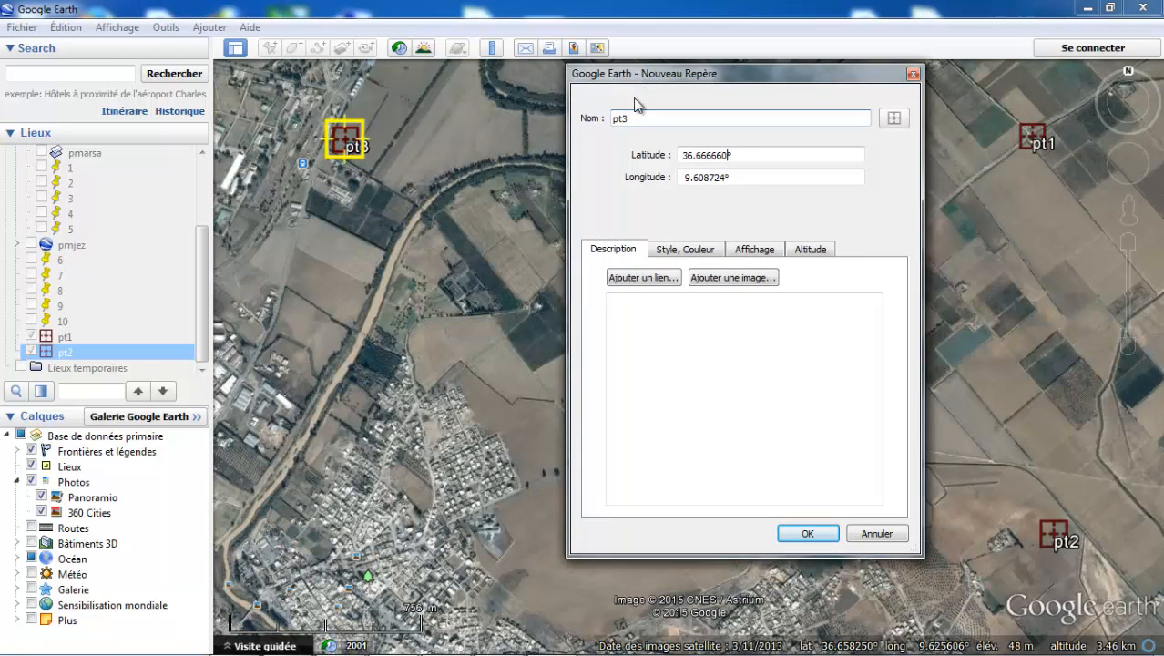
{"action": "left_click", "coordinate": [807, 533]}
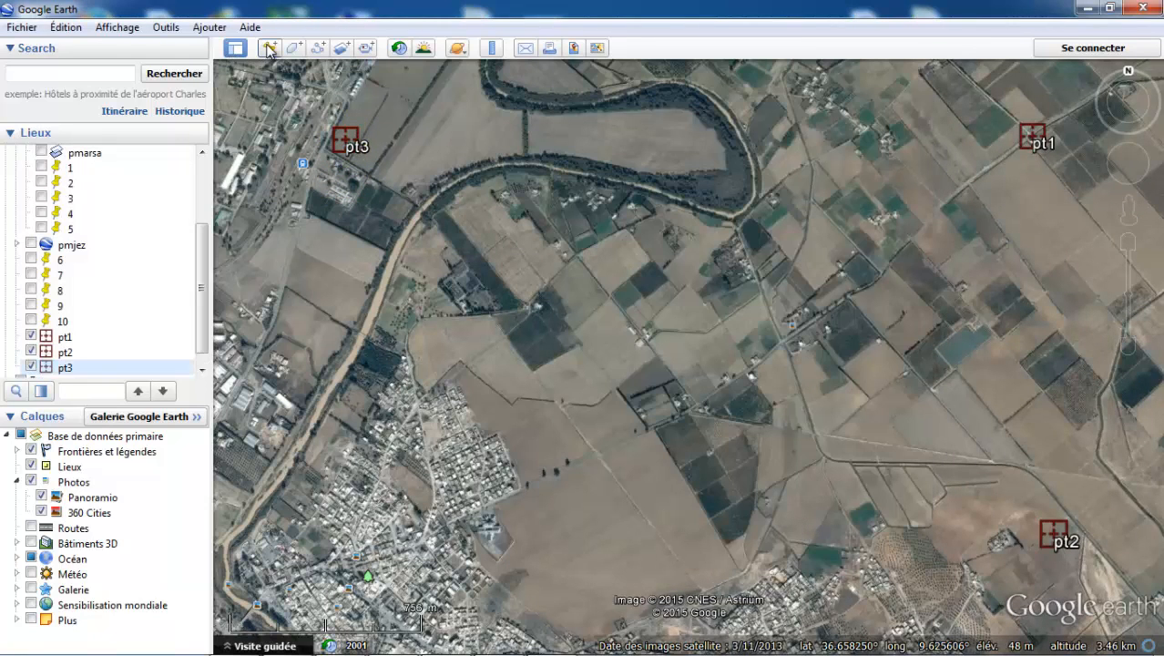
Add a placemark named pt4 in the town south of pt3, at about latitude 36.650173°, longitude 9.612598°
{"action": "left_click", "coordinate": [268, 47]}
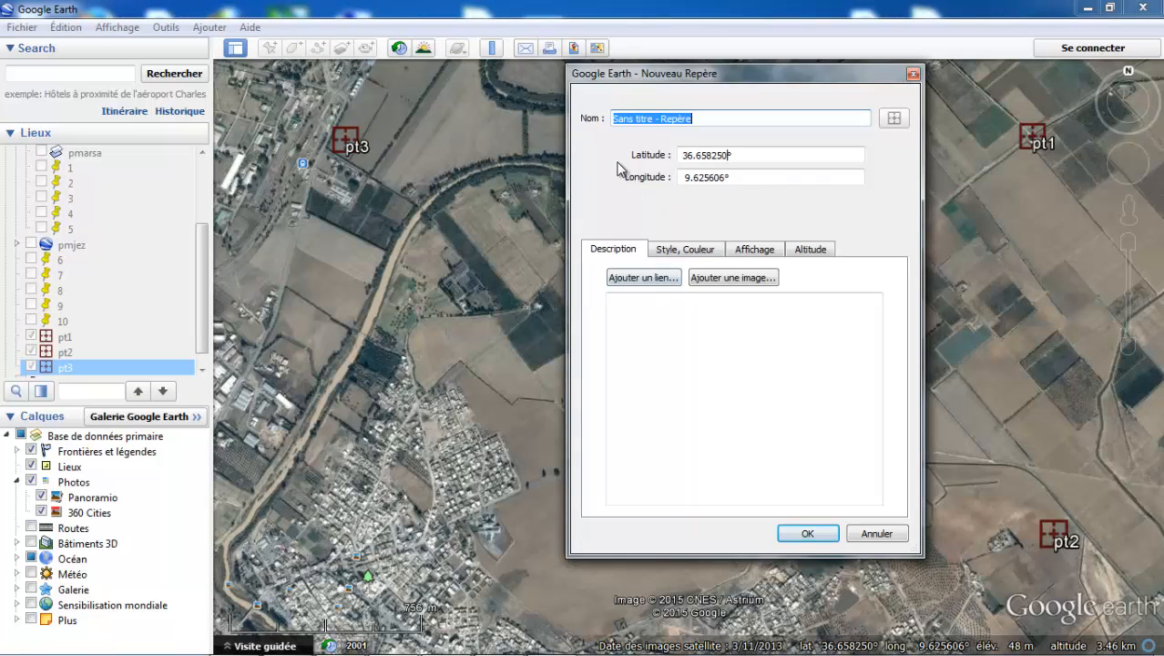
{"action": "type", "text": "pt4"}
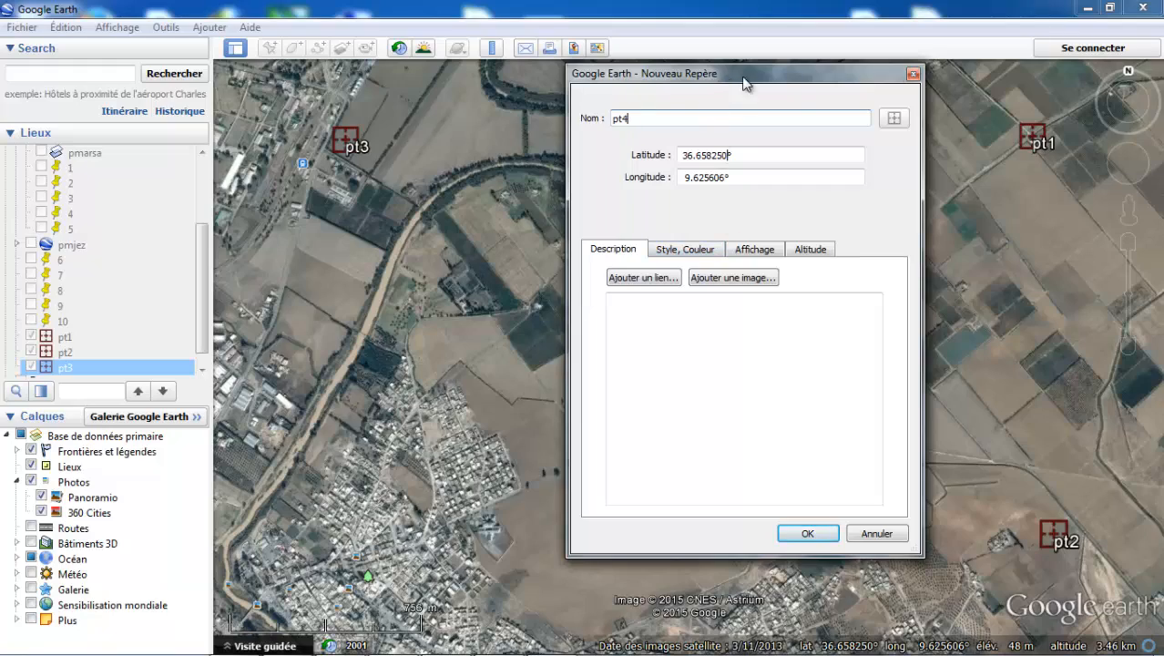
{"action": "left_click_drag", "start_coordinate": [742, 83], "coordinate": [976, 170]}
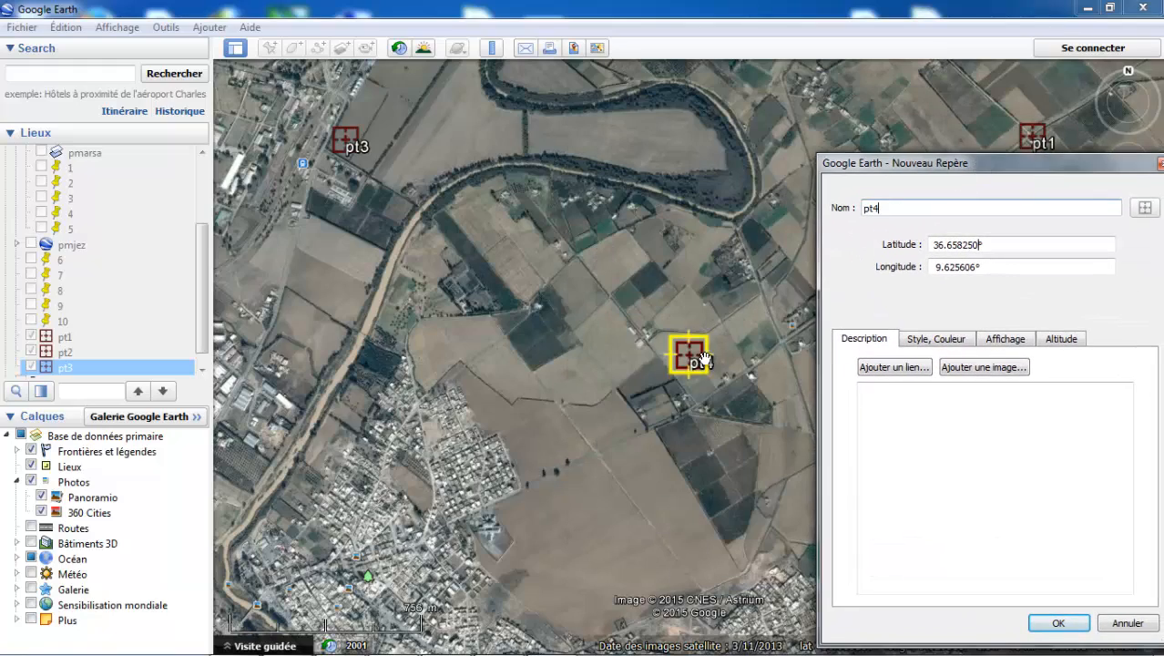
{"action": "left_click_drag", "start_coordinate": [722, 326], "coordinate": [660, 339]}
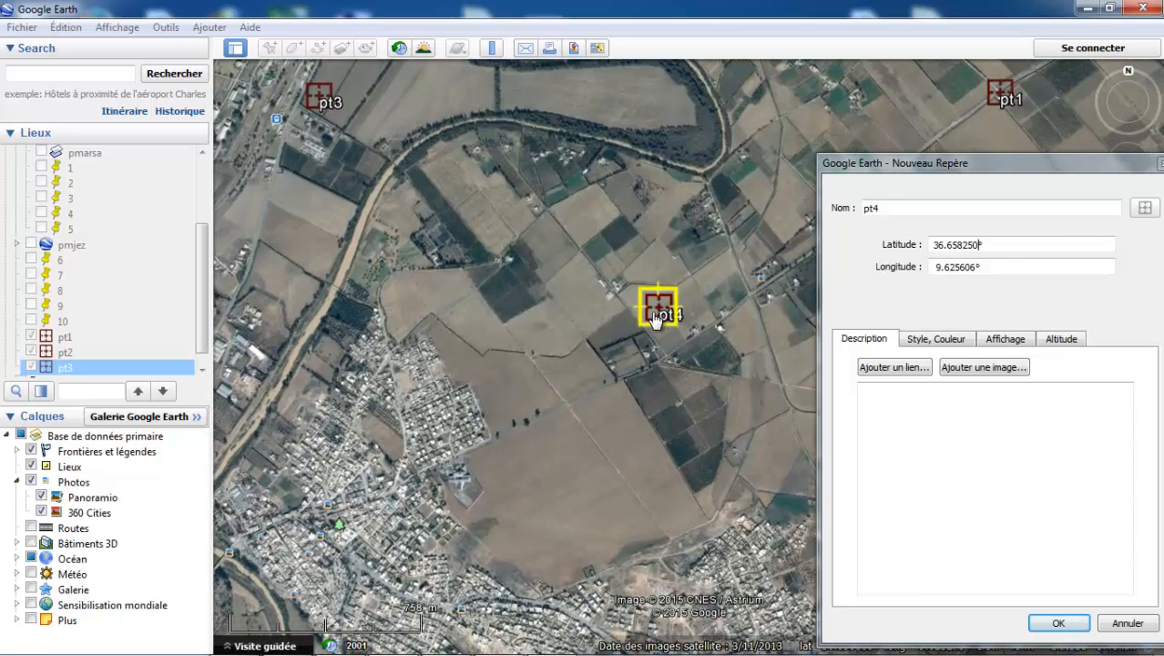
{"action": "left_click_drag", "start_coordinate": [656, 319], "coordinate": [377, 530]}
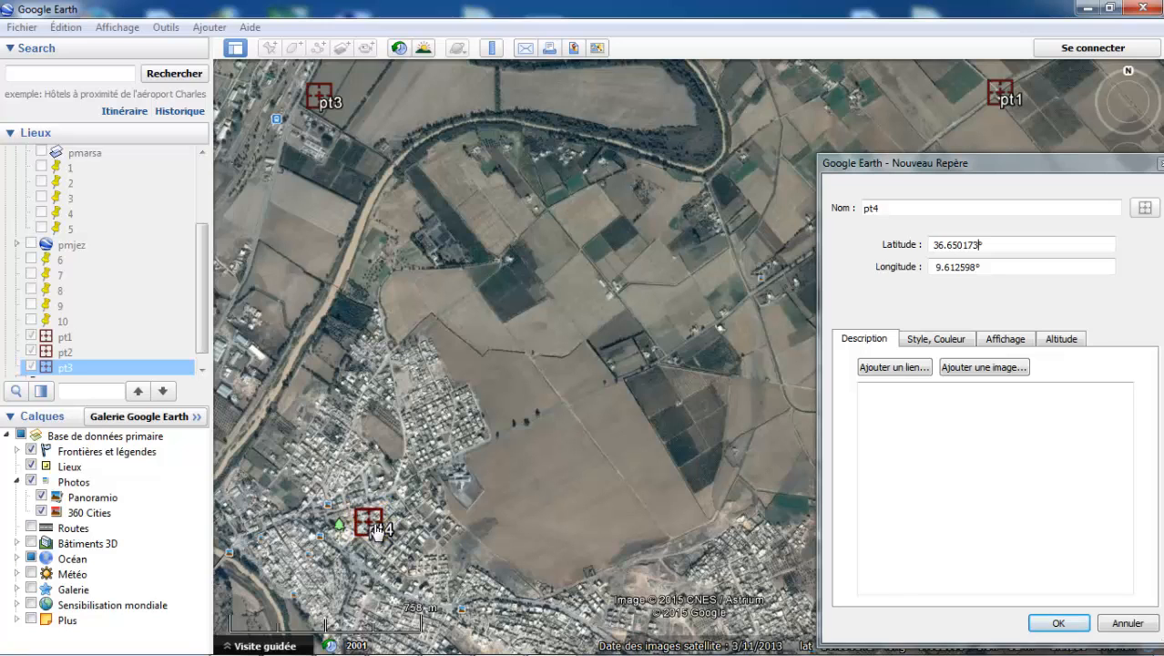
{"action": "left_click_drag", "start_coordinate": [884, 164], "coordinate": [756, 82]}
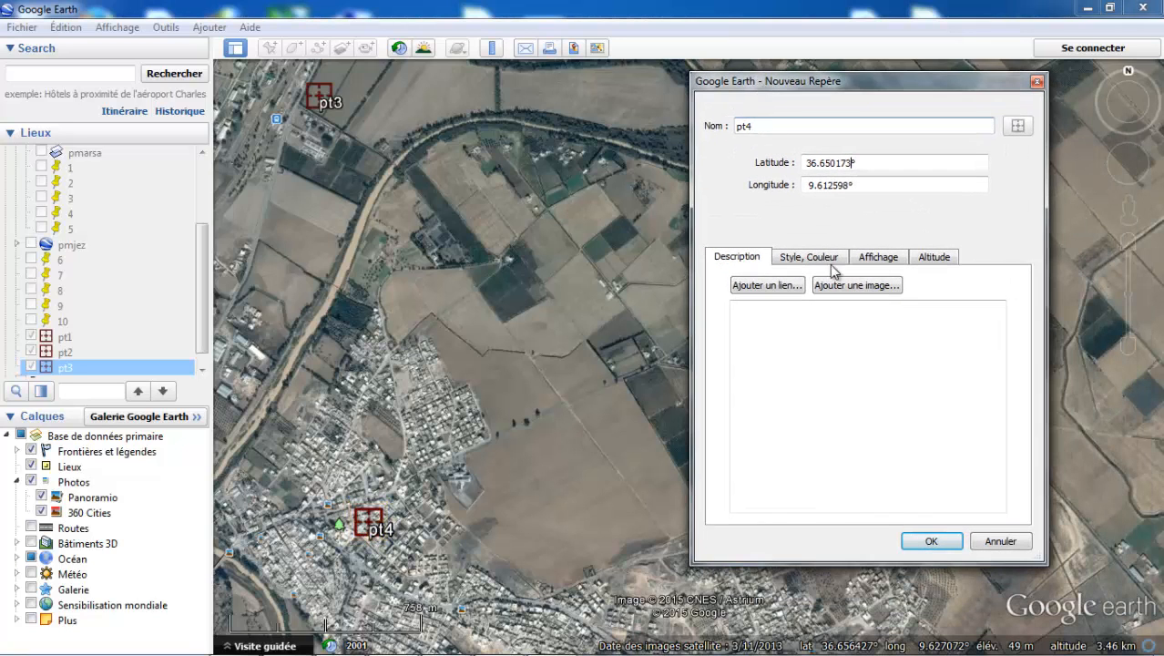
{"action": "left_click", "coordinate": [929, 541]}
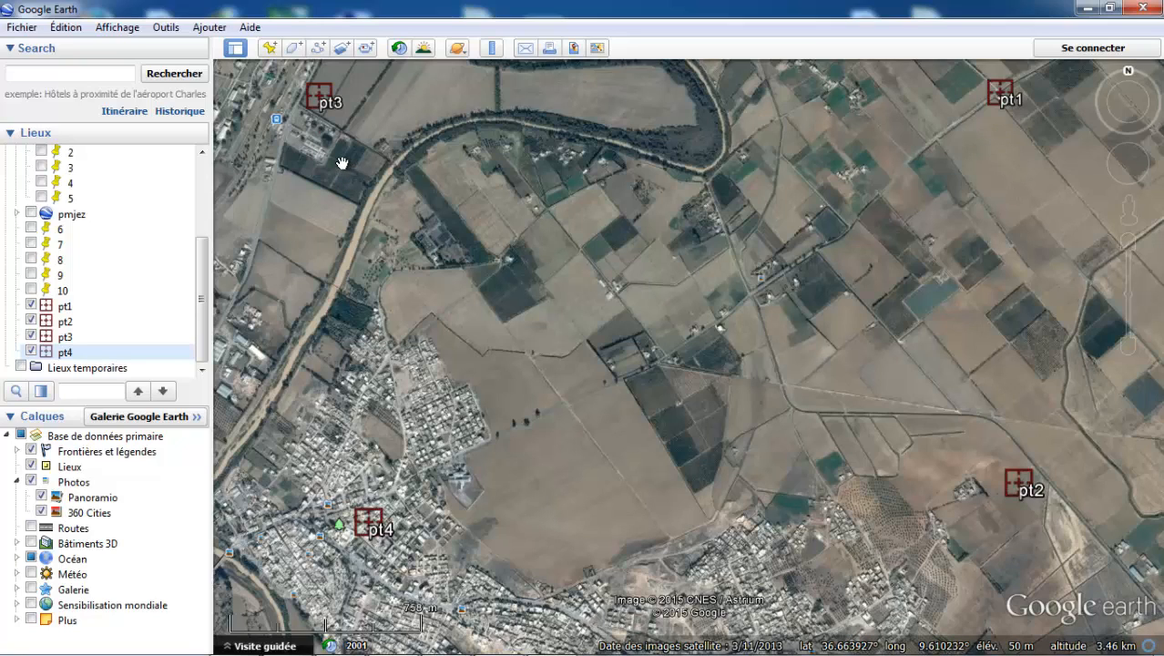
Inspect the properties and available icon choices of placemark pt3 without changing its icon
{"action": "right_click", "coordinate": [318, 99]}
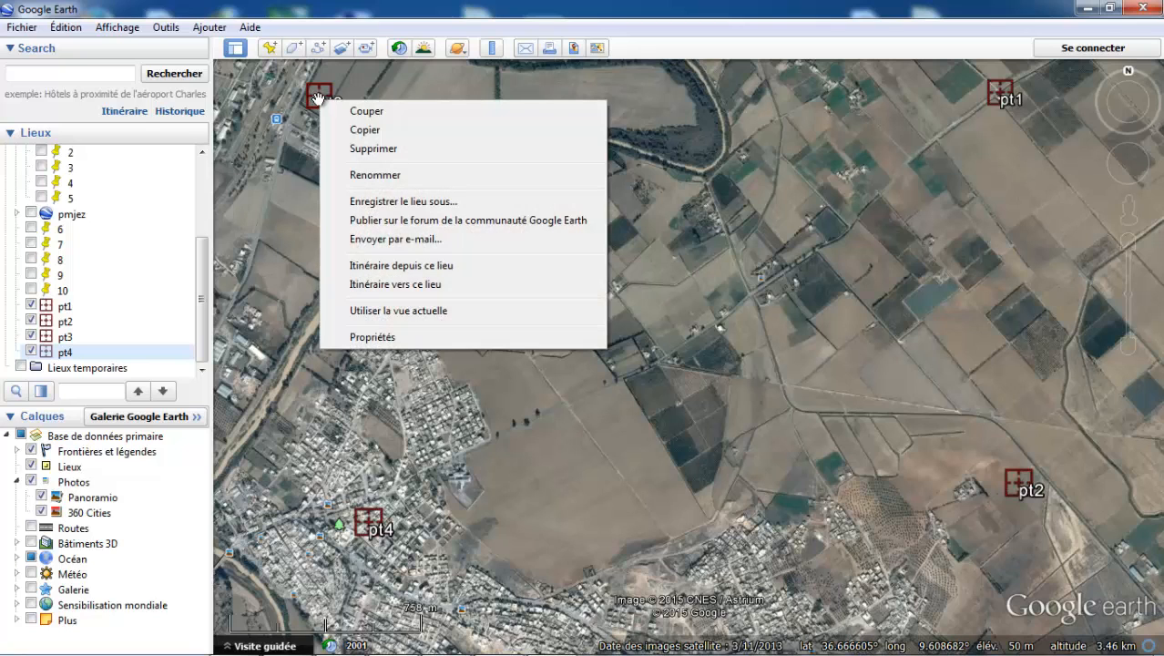
{"action": "left_click", "coordinate": [374, 339]}
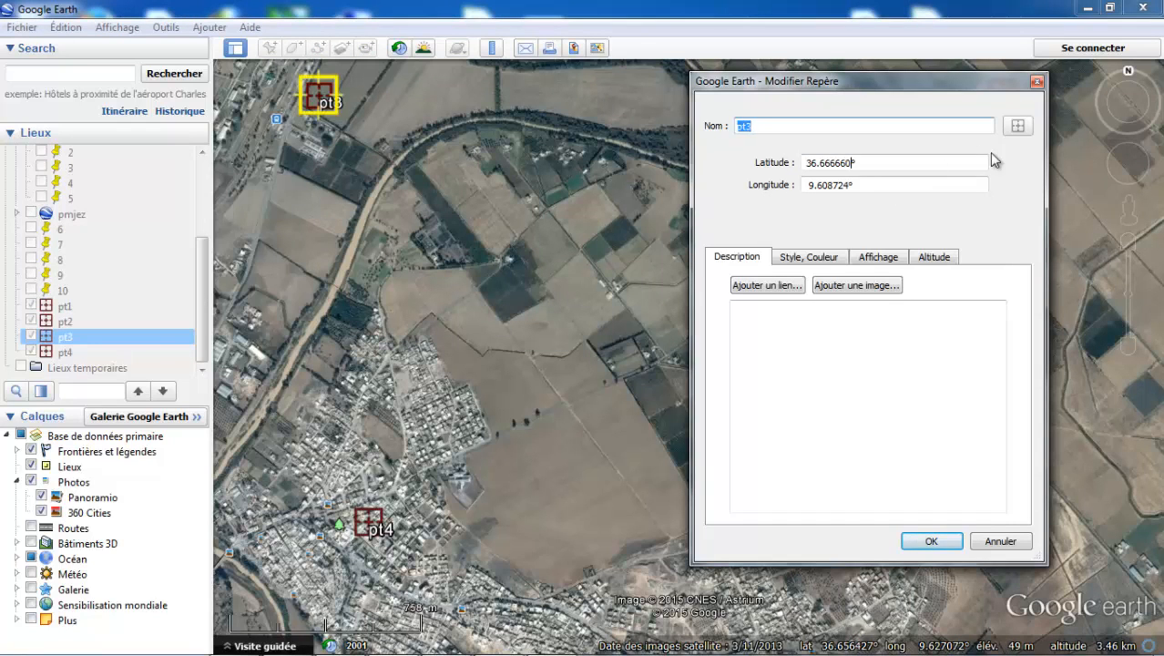
{"action": "left_click", "coordinate": [1017, 126]}
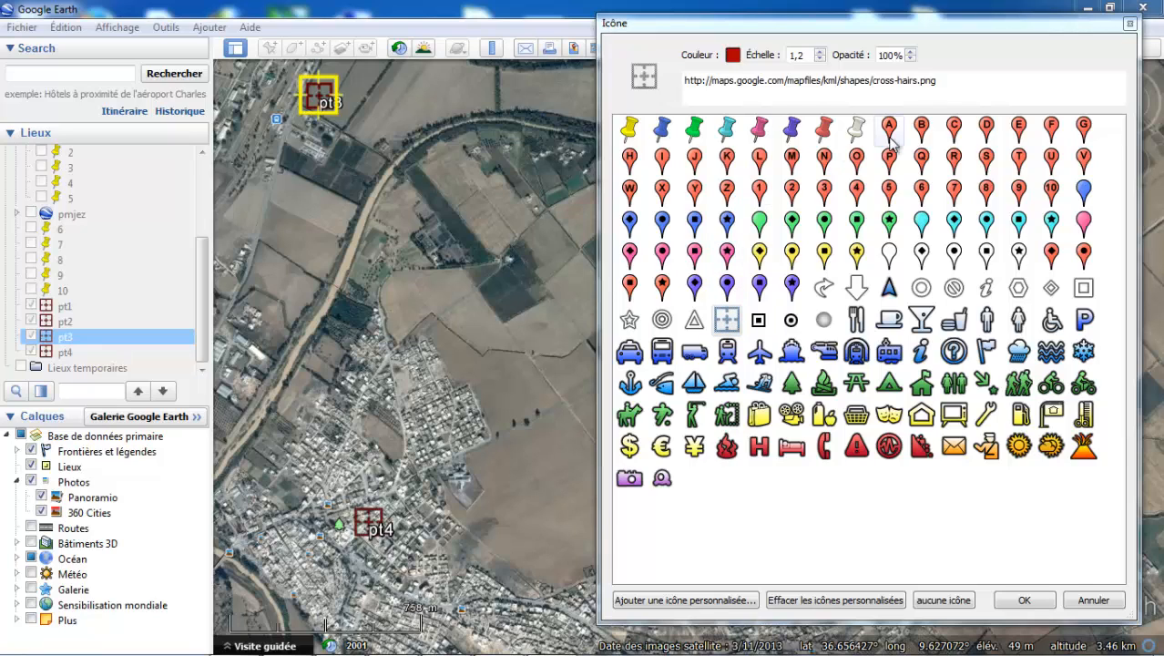
{"action": "left_click", "coordinate": [1129, 27]}
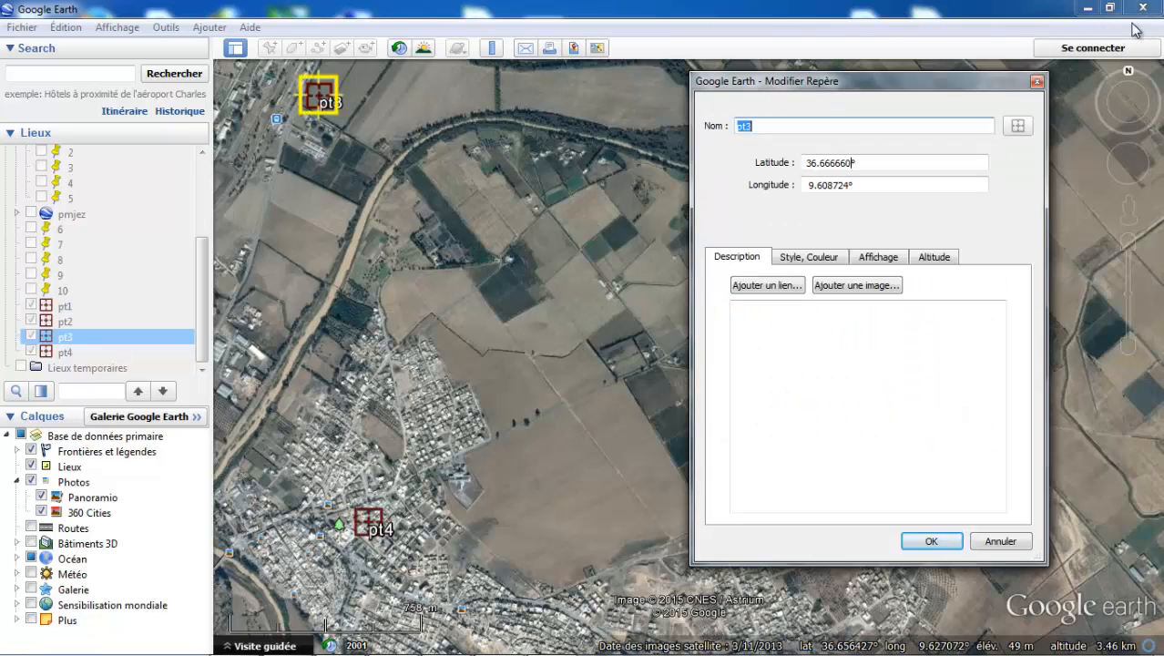
{"action": "left_click", "coordinate": [927, 542]}
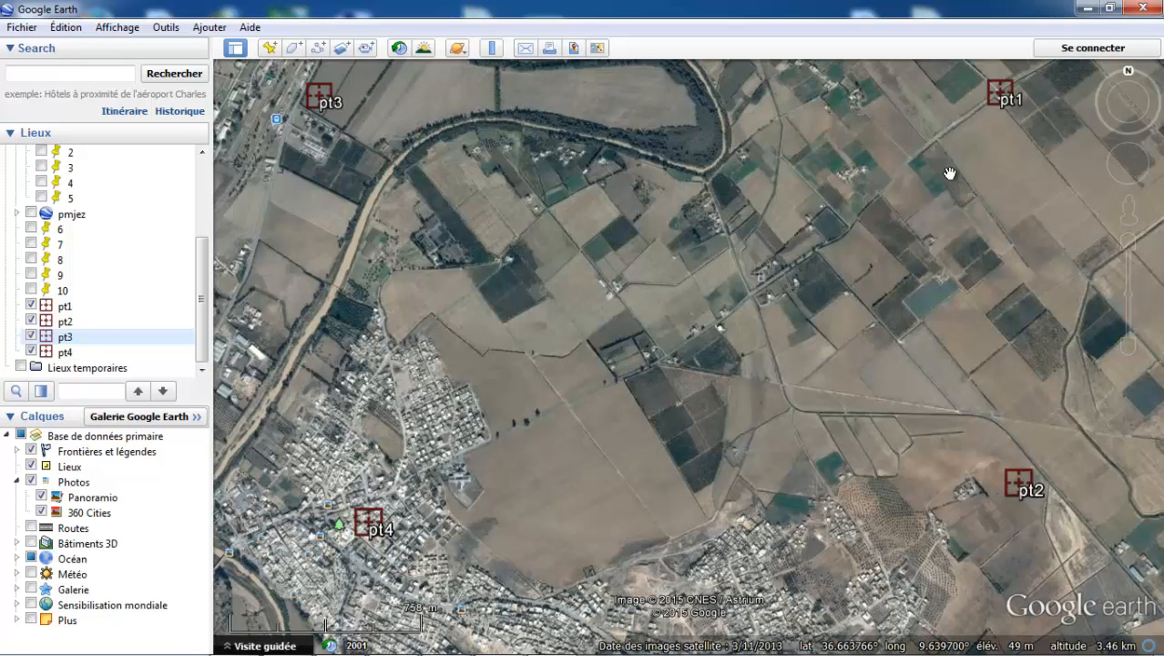
Copy the longitude of placemark pt1, 9.642269, into cell E3 beside pt1's x label in the Excel worksheet
{"action": "right_click", "coordinate": [1002, 94]}
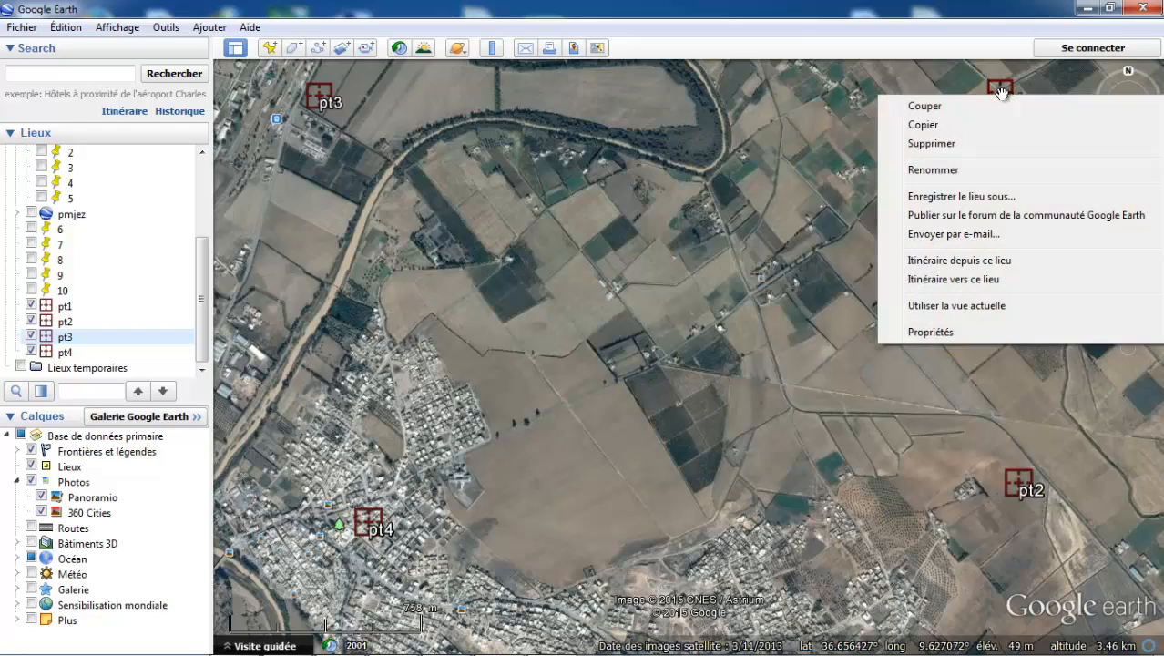
{"action": "left_click", "coordinate": [936, 332]}
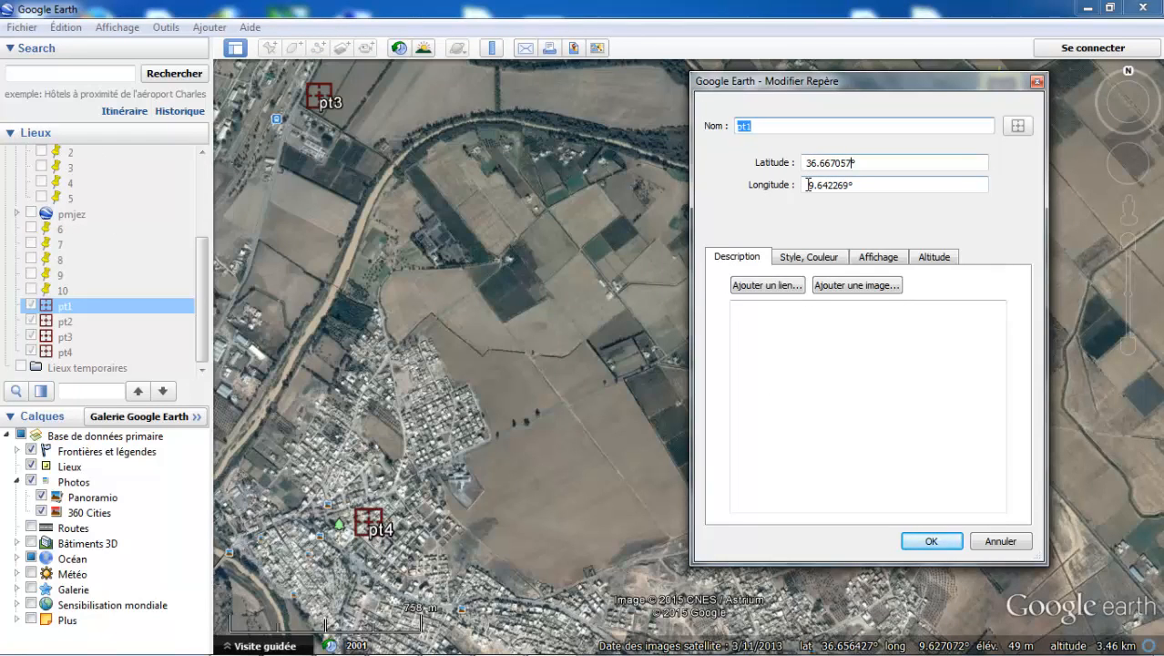
{"action": "left_click_drag", "start_coordinate": [808, 184], "coordinate": [837, 189]}
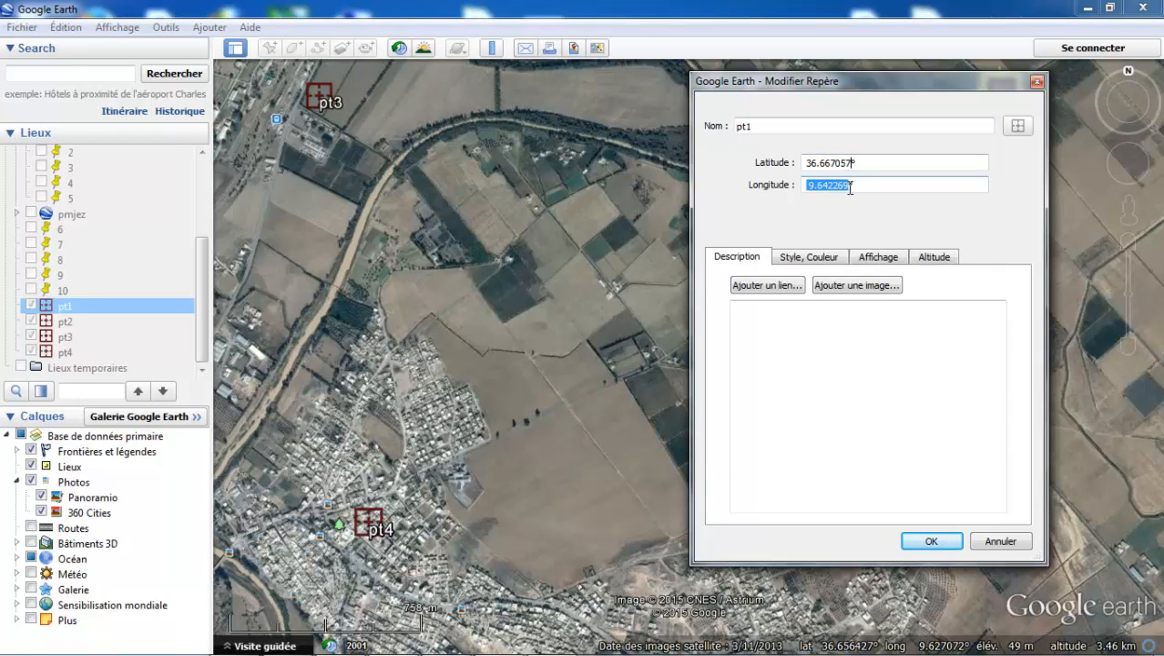
{"action": "right_click", "coordinate": [832, 189]}
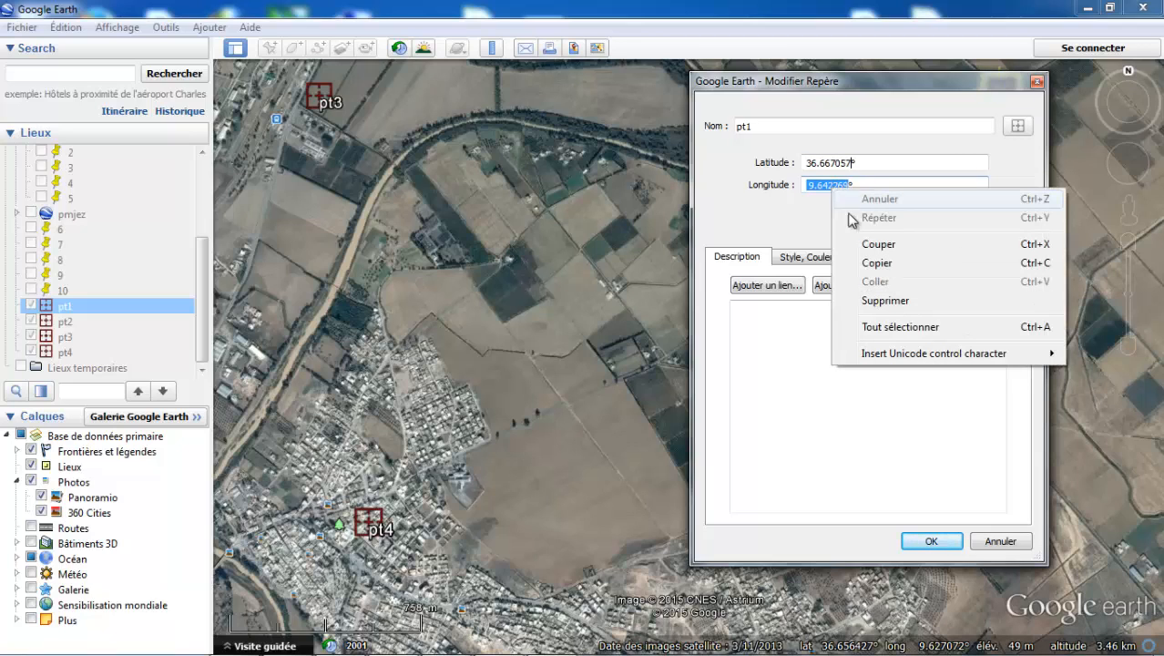
{"action": "left_click", "coordinate": [876, 263]}
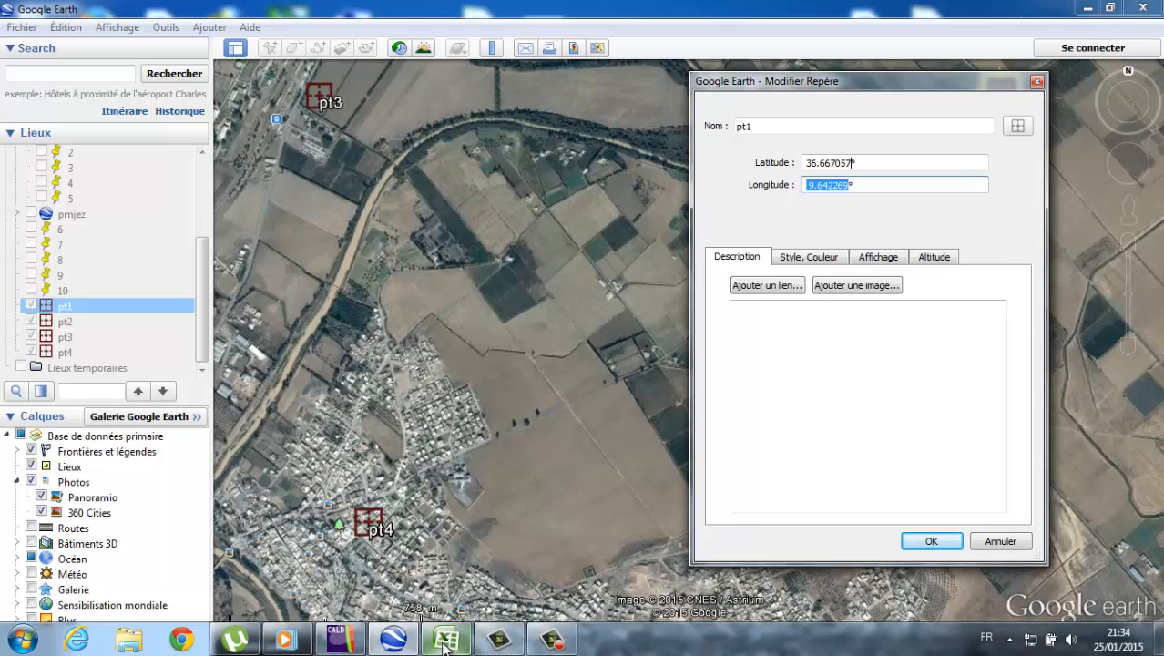
{"action": "left_click", "coordinate": [443, 640]}
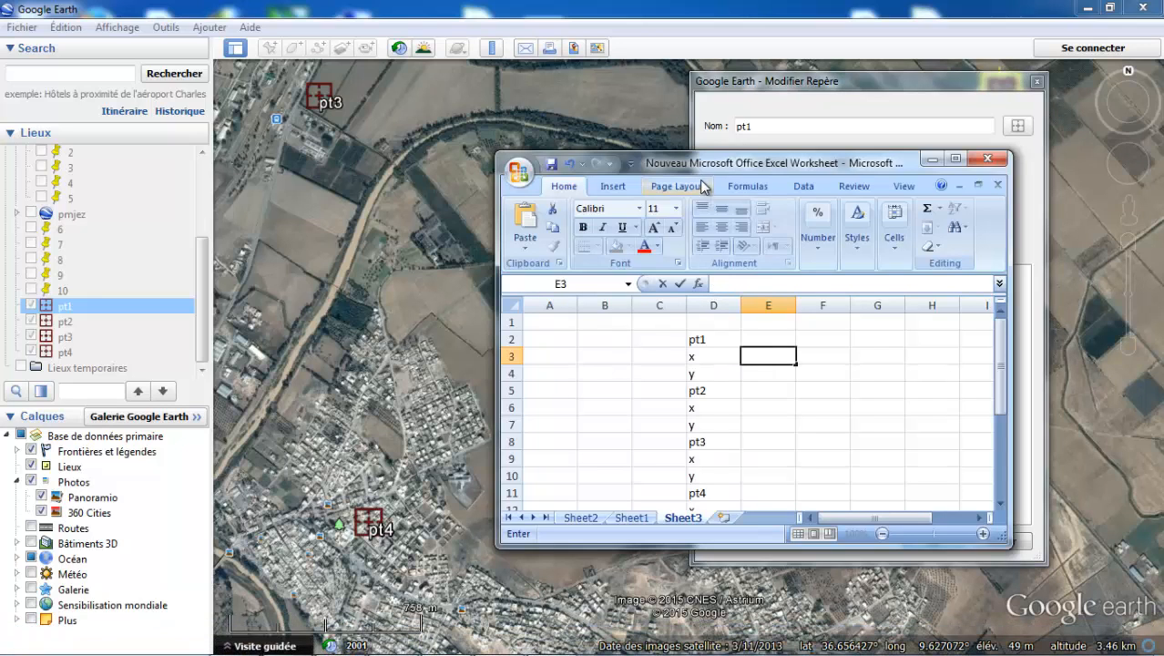
{"action": "left_click_drag", "start_coordinate": [700, 167], "coordinate": [283, 166]}
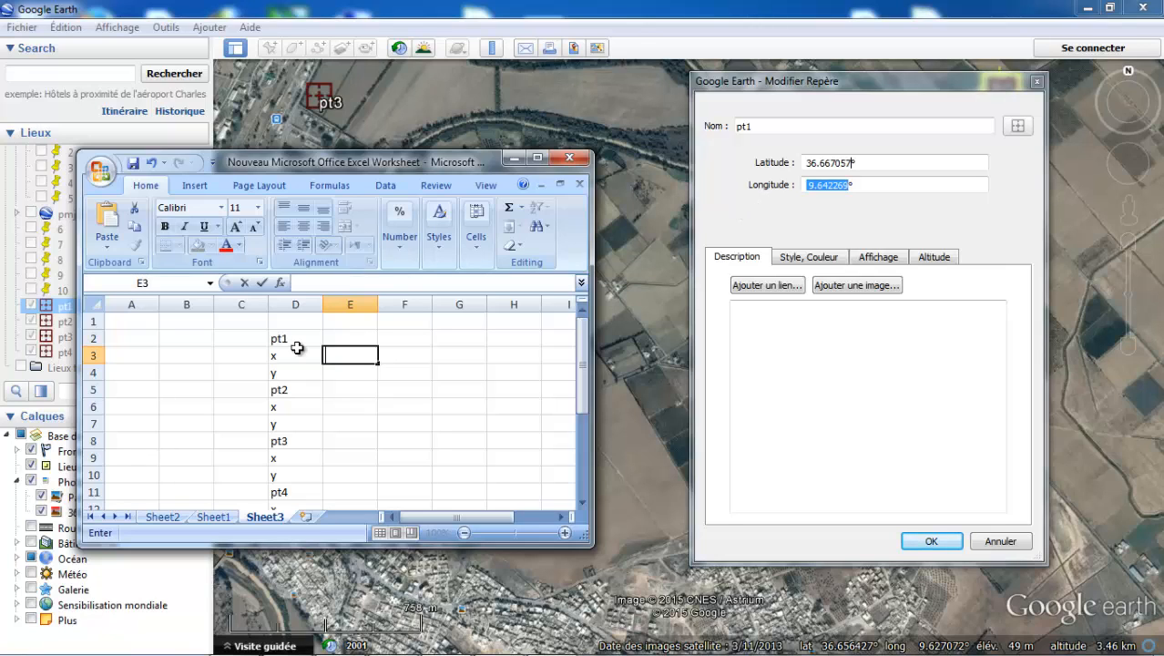
{"action": "right_click", "coordinate": [348, 356]}
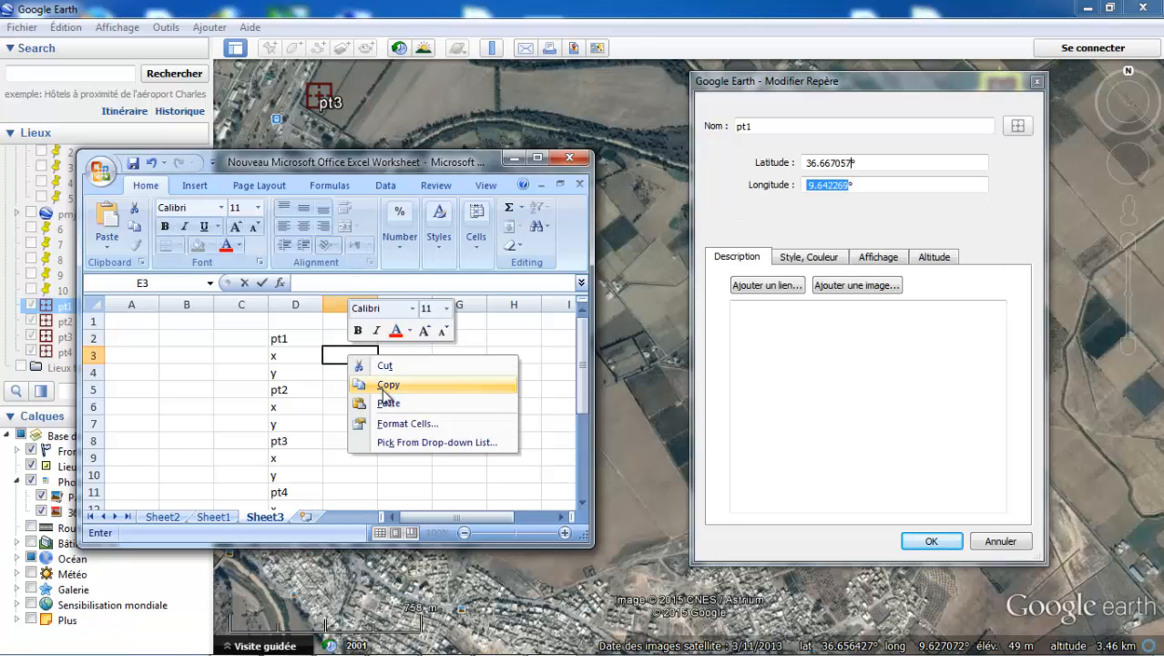
{"action": "left_click", "coordinate": [394, 402]}
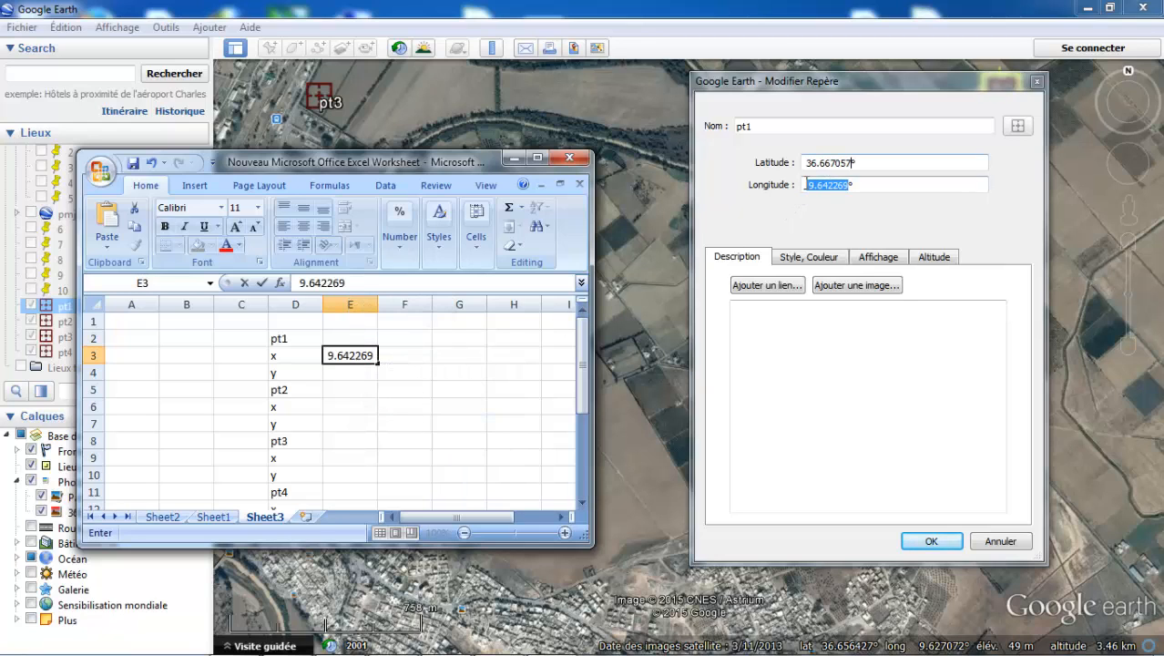
Copy the latitude of placemark pt1, 36.667057, into cell E4 beside pt1's y label in the Excel worksheet
{"action": "left_click", "coordinate": [808, 163]}
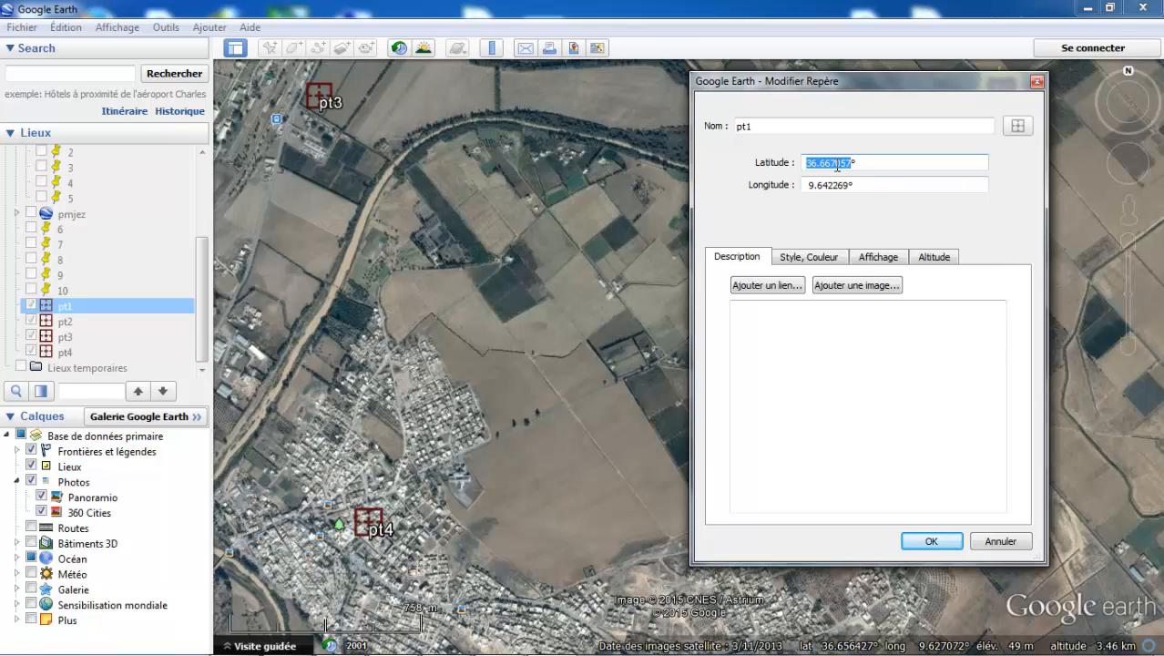
{"action": "right_click", "coordinate": [837, 167]}
{"action": "left_click", "coordinate": [879, 241]}
{"action": "mouse_move", "coordinate": [381, 648]}
{"action": "left_click", "coordinate": [441, 641]}
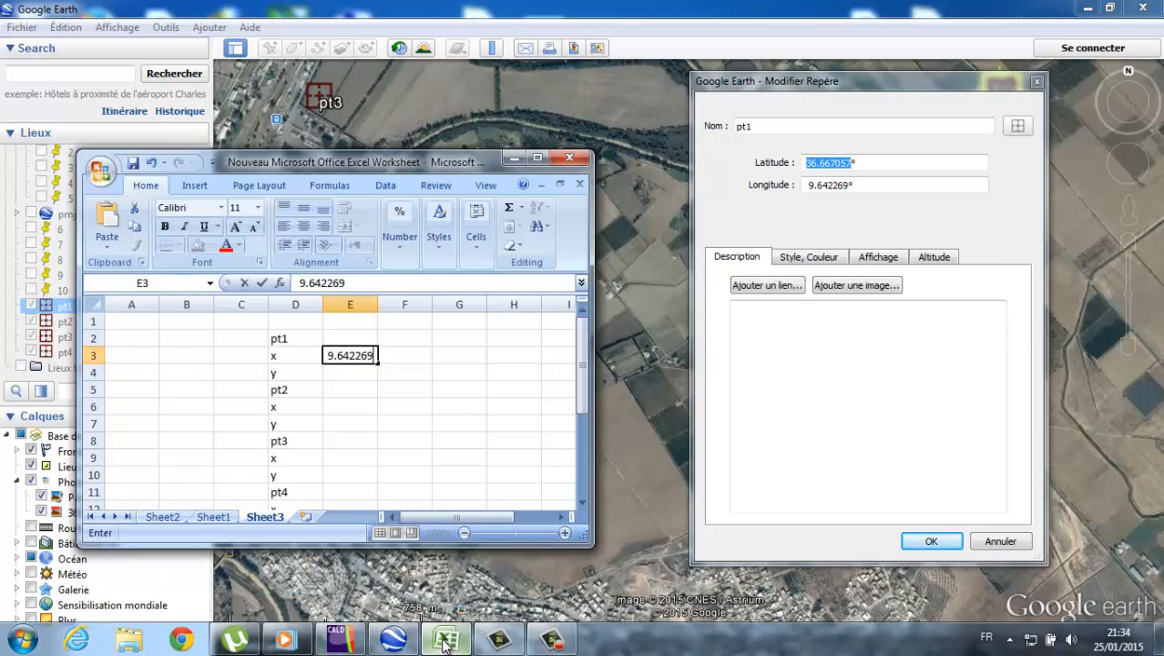
{"action": "left_click", "coordinate": [343, 375]}
{"action": "right_click", "coordinate": [344, 373]}
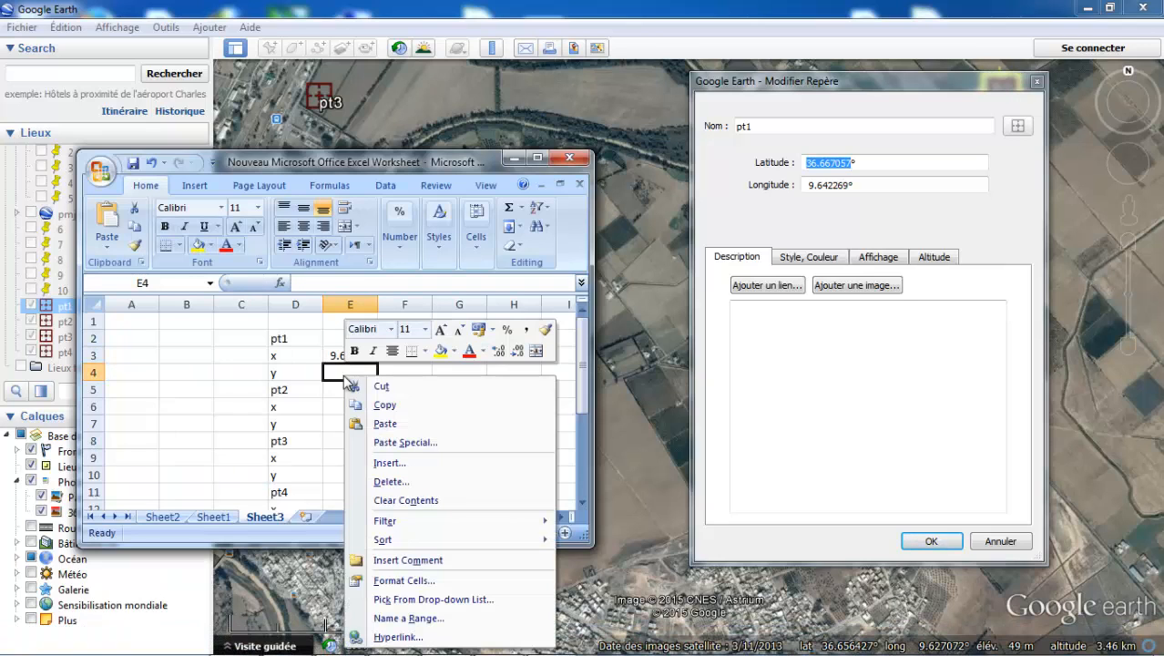
{"action": "left_click", "coordinate": [386, 424]}
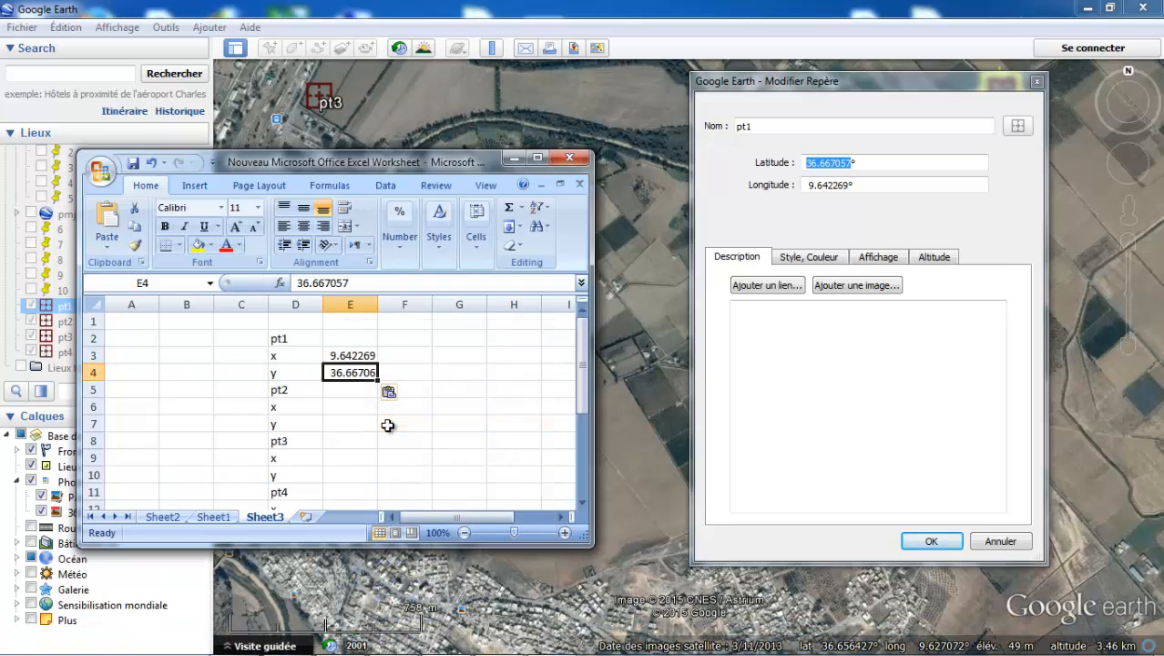
Close pt1's properties and copy the longitude of placemark pt2, 9.642155, into cell E6 of the Excel worksheet
{"action": "left_click", "coordinate": [342, 407]}
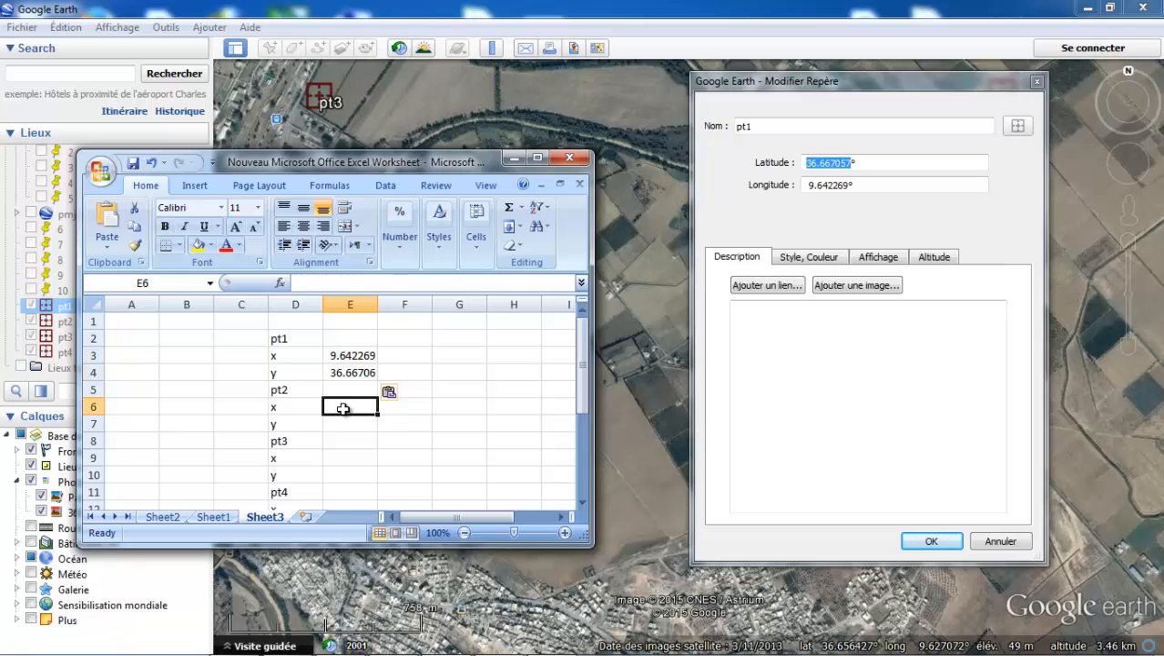
{"action": "left_click", "coordinate": [1037, 82]}
{"action": "right_click", "coordinate": [1014, 483]}
{"action": "left_click", "coordinate": [924, 484]}
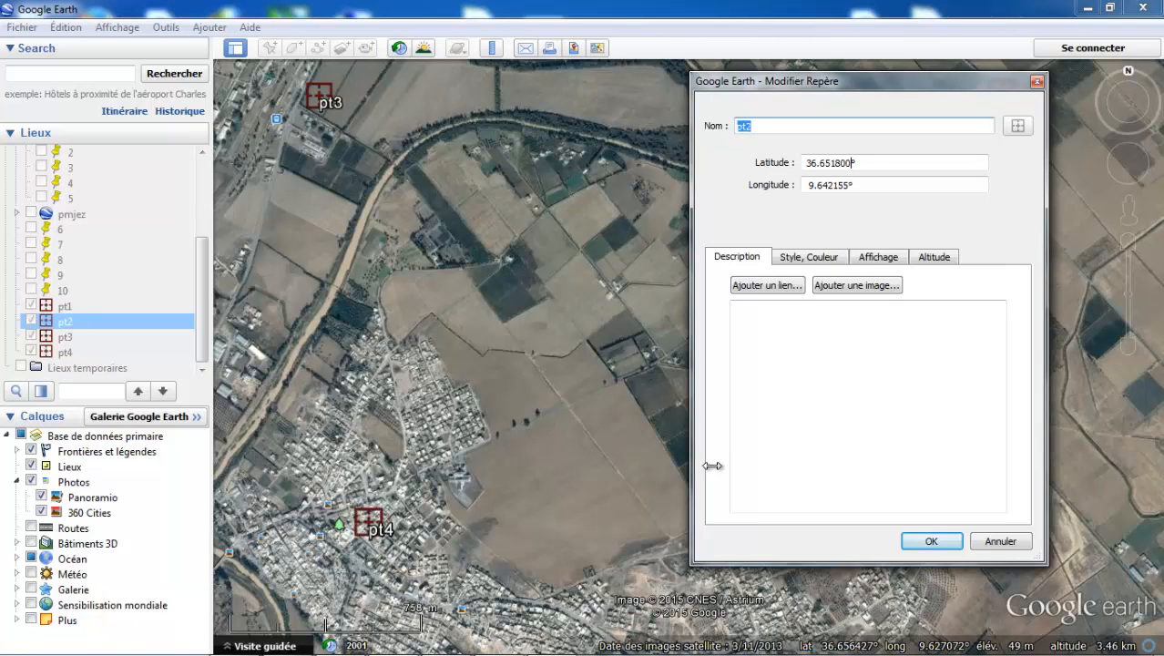
{"action": "left_click", "coordinate": [464, 640]}
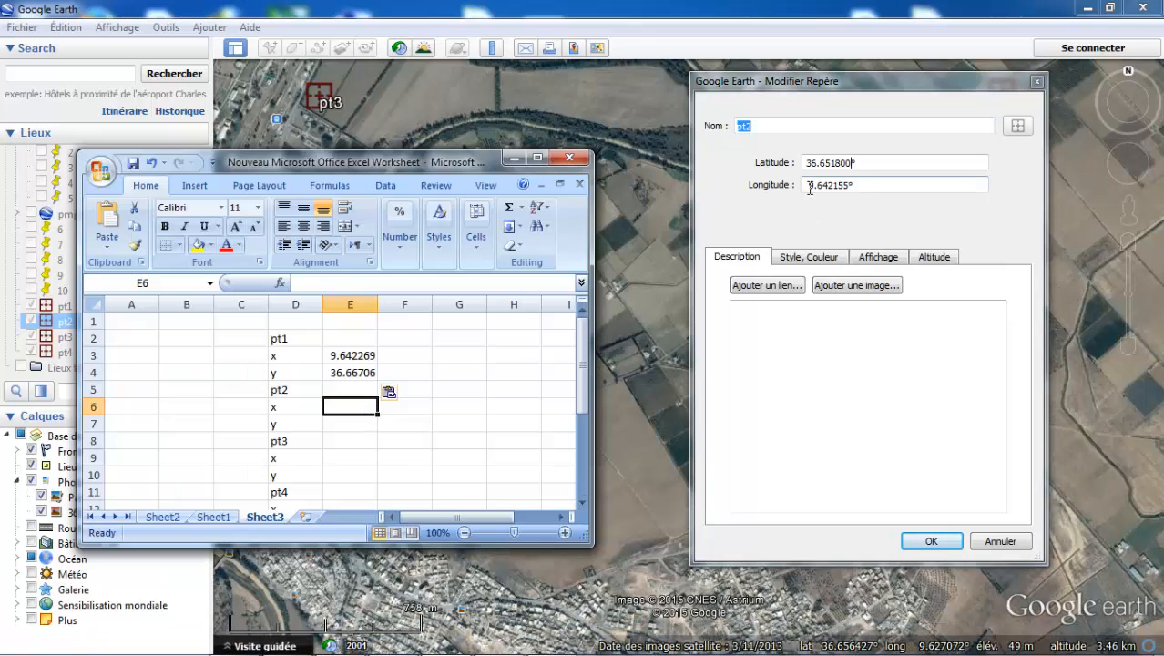
{"action": "left_click_drag", "start_coordinate": [809, 186], "coordinate": [841, 187]}
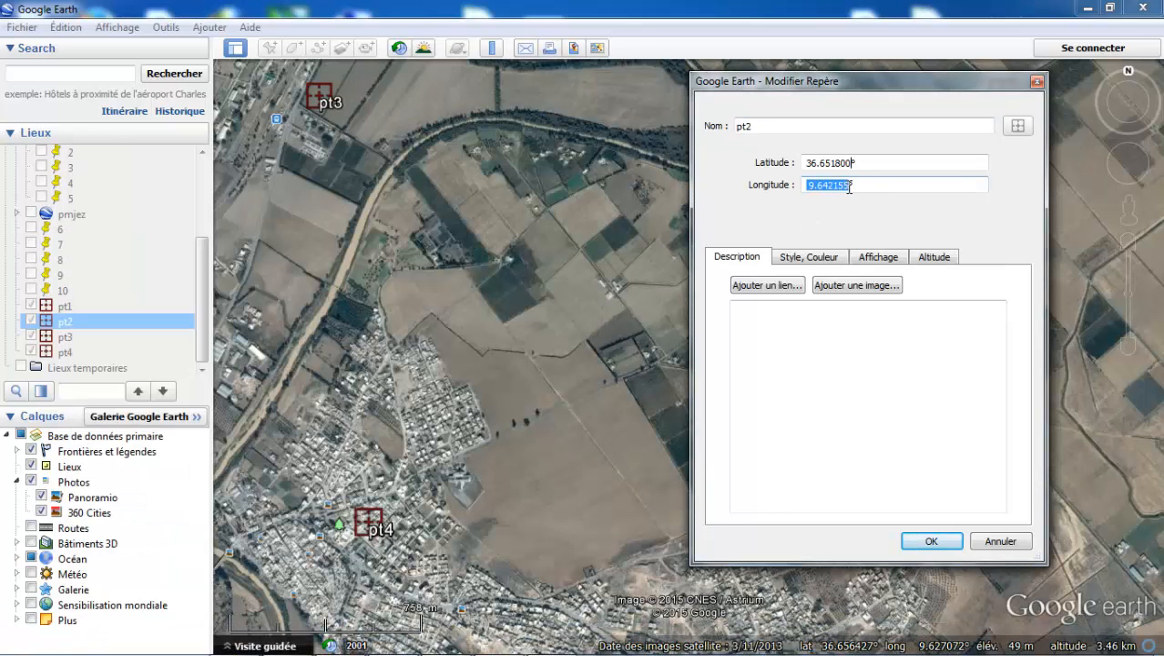
{"action": "right_click", "coordinate": [830, 190]}
{"action": "left_click", "coordinate": [870, 264]}
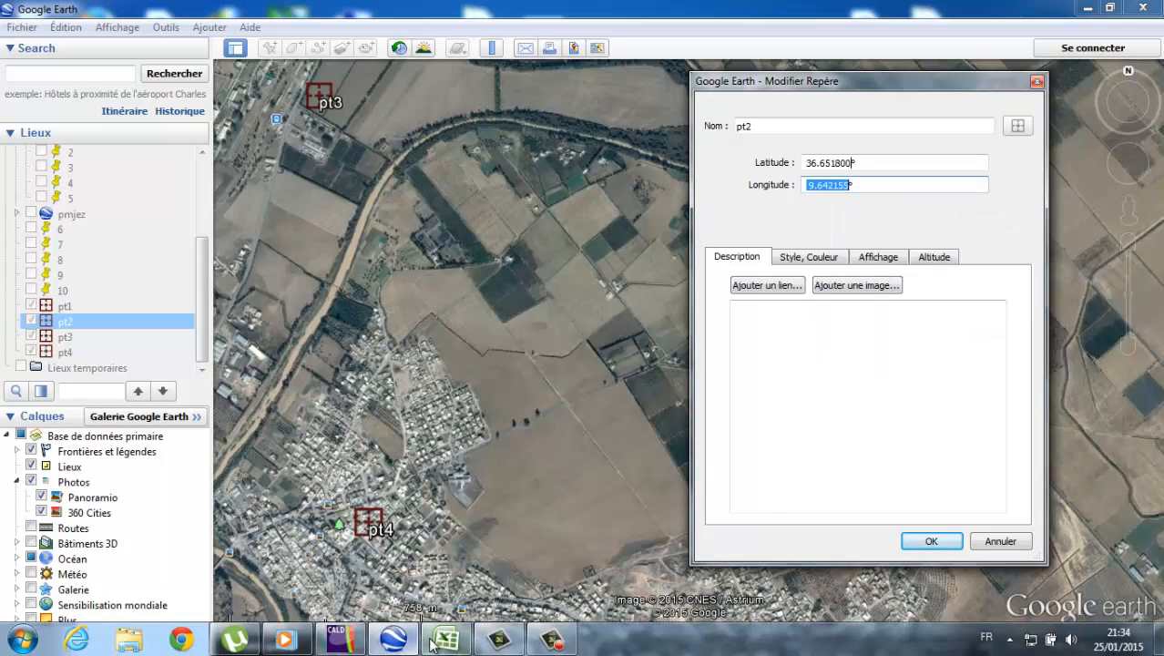
{"action": "left_click", "coordinate": [446, 640]}
{"action": "right_click", "coordinate": [346, 406]}
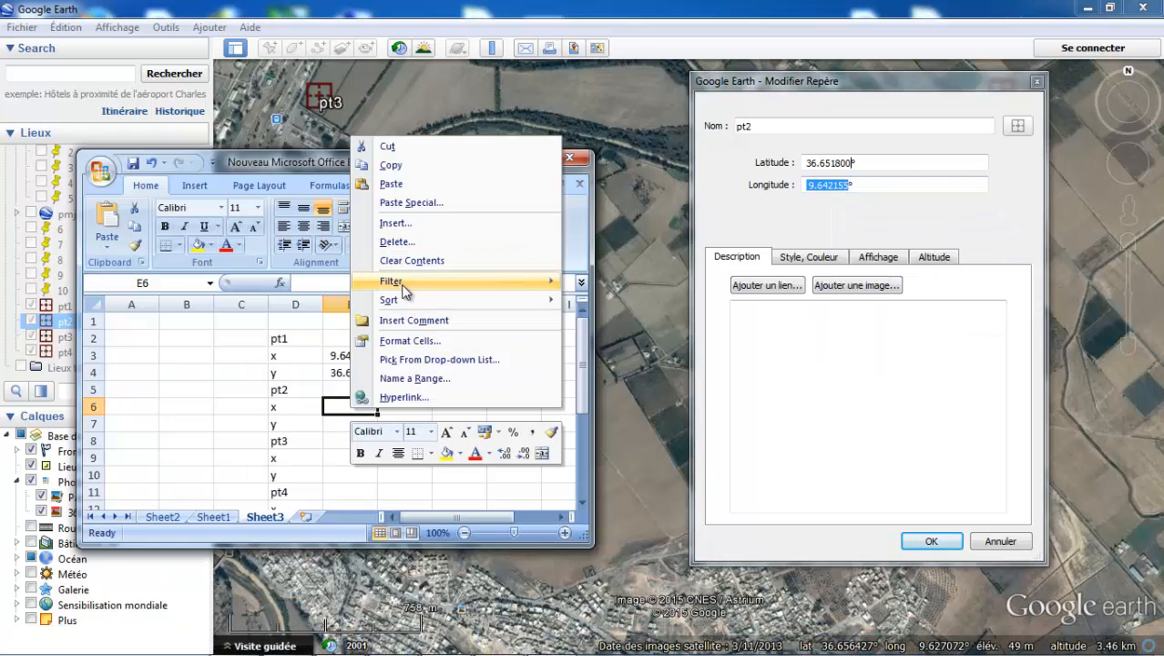
{"action": "left_click", "coordinate": [392, 184]}
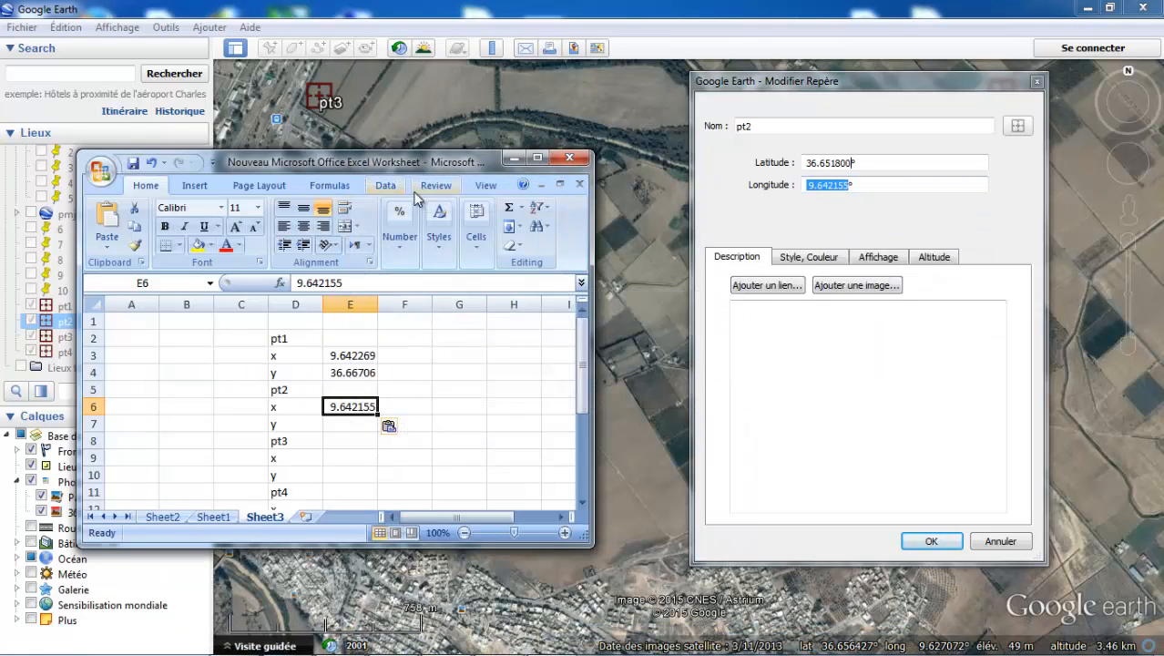
Copy the latitude of placemark pt2, 36.651800, into cell E7 beside pt2's y label in the Excel worksheet
{"action": "left_click", "coordinate": [806, 162]}
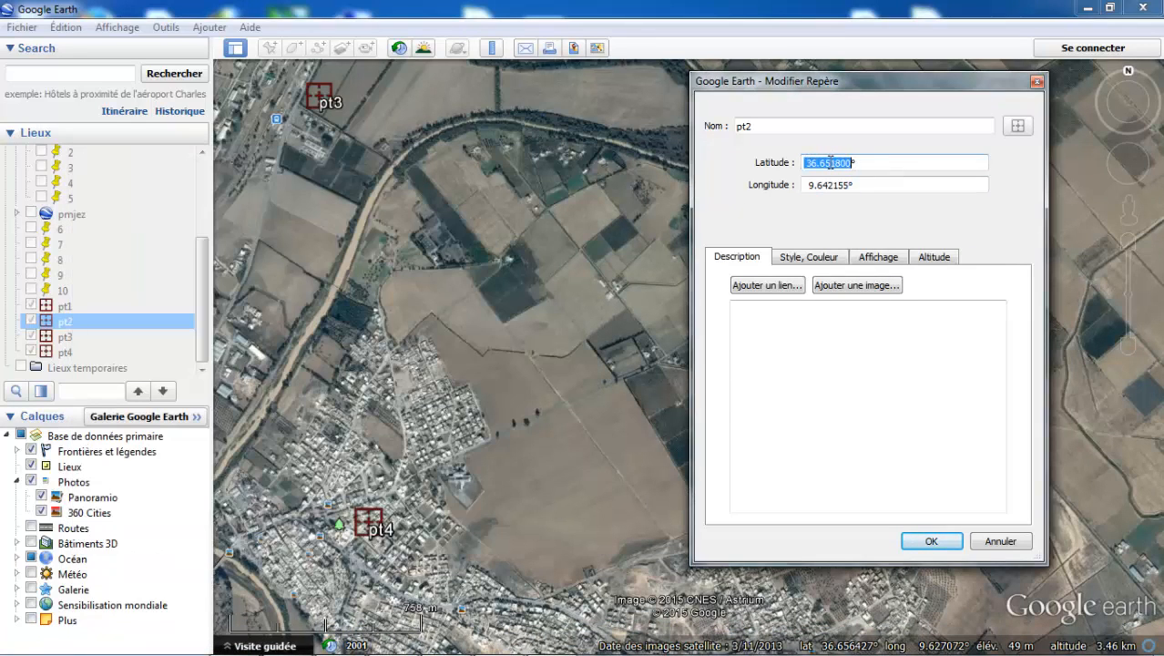
{"action": "right_click", "coordinate": [831, 162]}
{"action": "left_click", "coordinate": [874, 235]}
{"action": "left_click", "coordinate": [447, 642]}
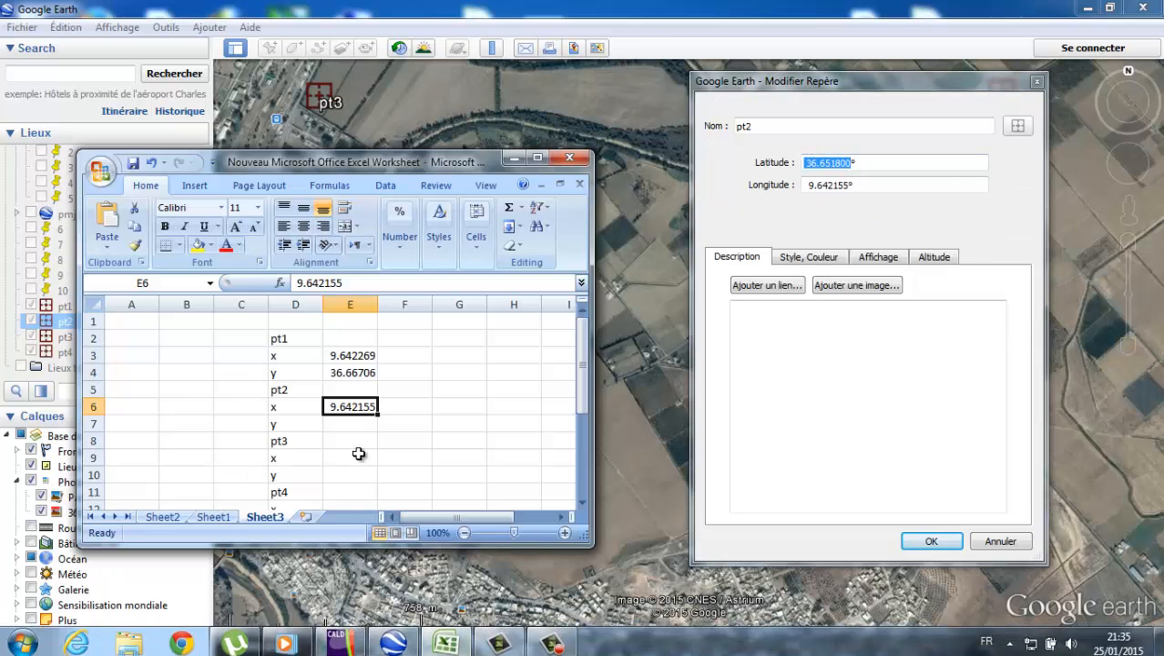
{"action": "left_click", "coordinate": [348, 423]}
{"action": "right_click", "coordinate": [349, 423]}
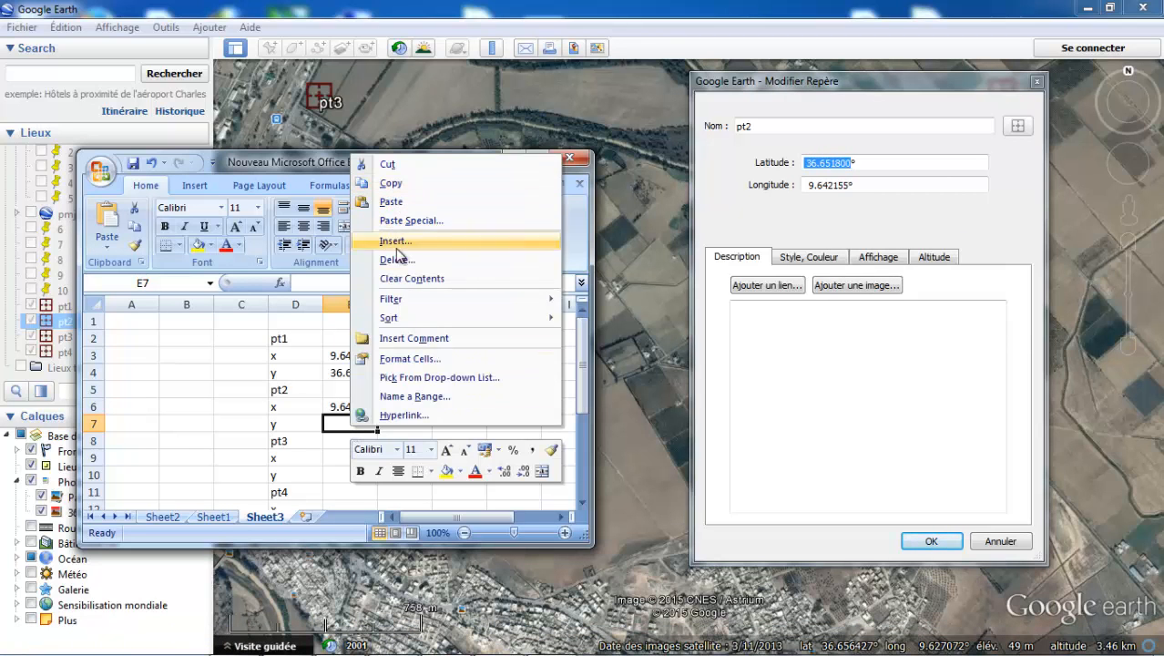
{"action": "left_click", "coordinate": [402, 203]}
Close pt2's properties and copy the longitude of placemark pt3, 9.608724, into cell E9 of the Excel worksheet
{"action": "left_click", "coordinate": [339, 459]}
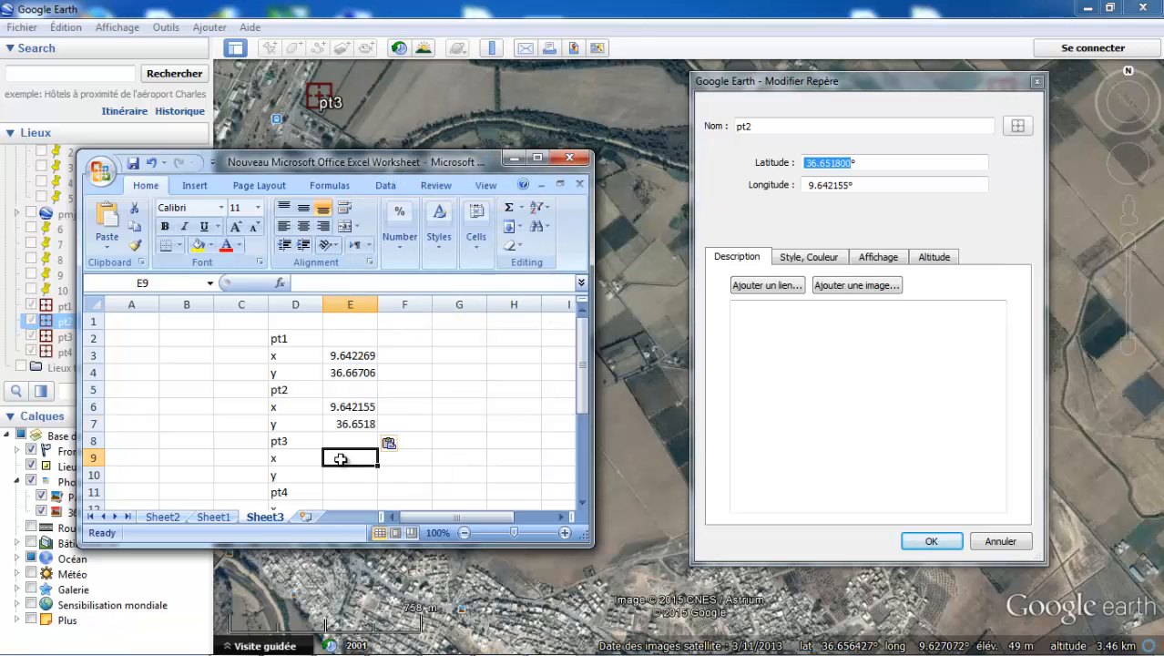
{"action": "left_click", "coordinate": [1036, 81]}
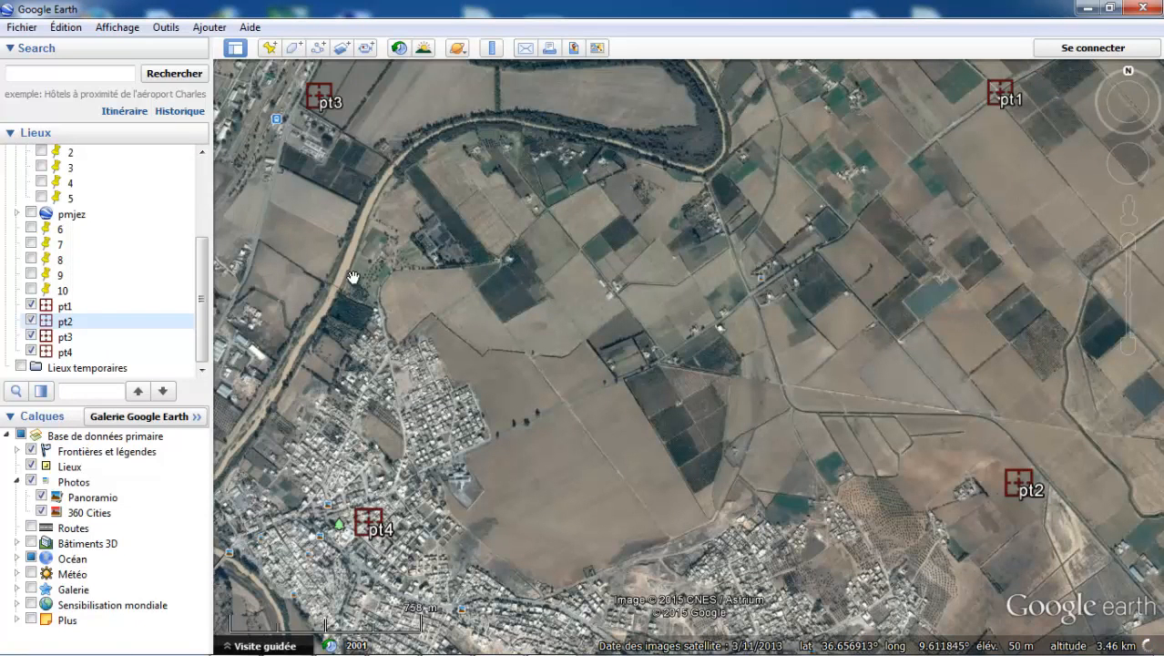
{"action": "right_click", "coordinate": [324, 96]}
{"action": "left_click", "coordinate": [401, 335]}
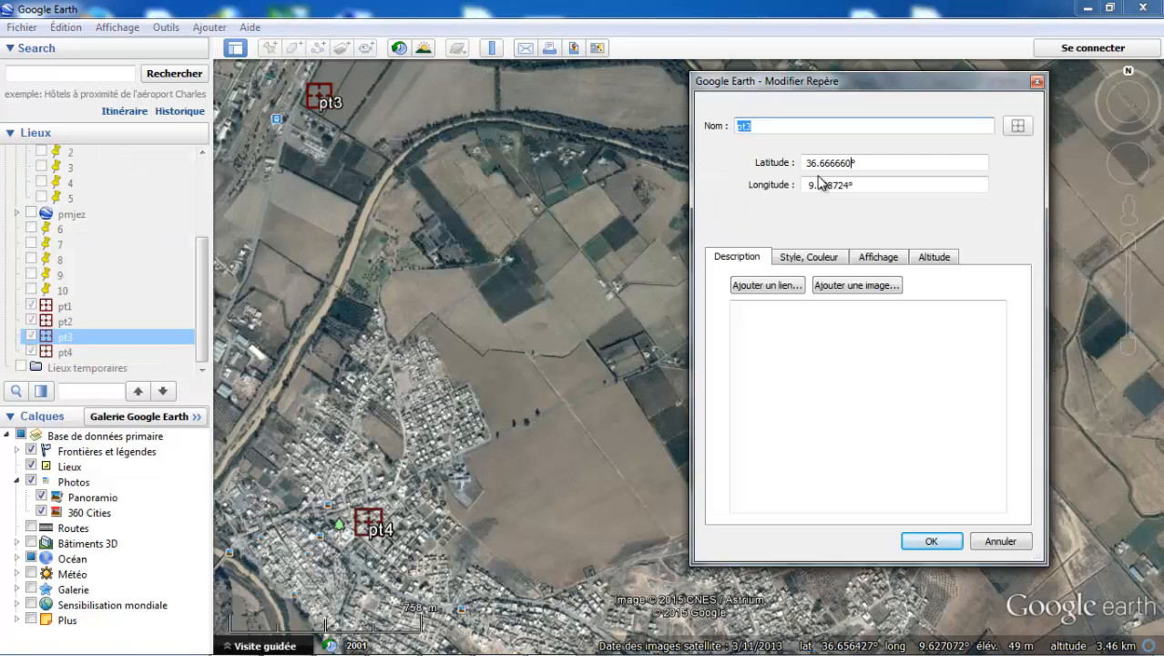
{"action": "left_click_drag", "start_coordinate": [807, 185], "coordinate": [852, 184]}
{"action": "right_click", "coordinate": [830, 184]}
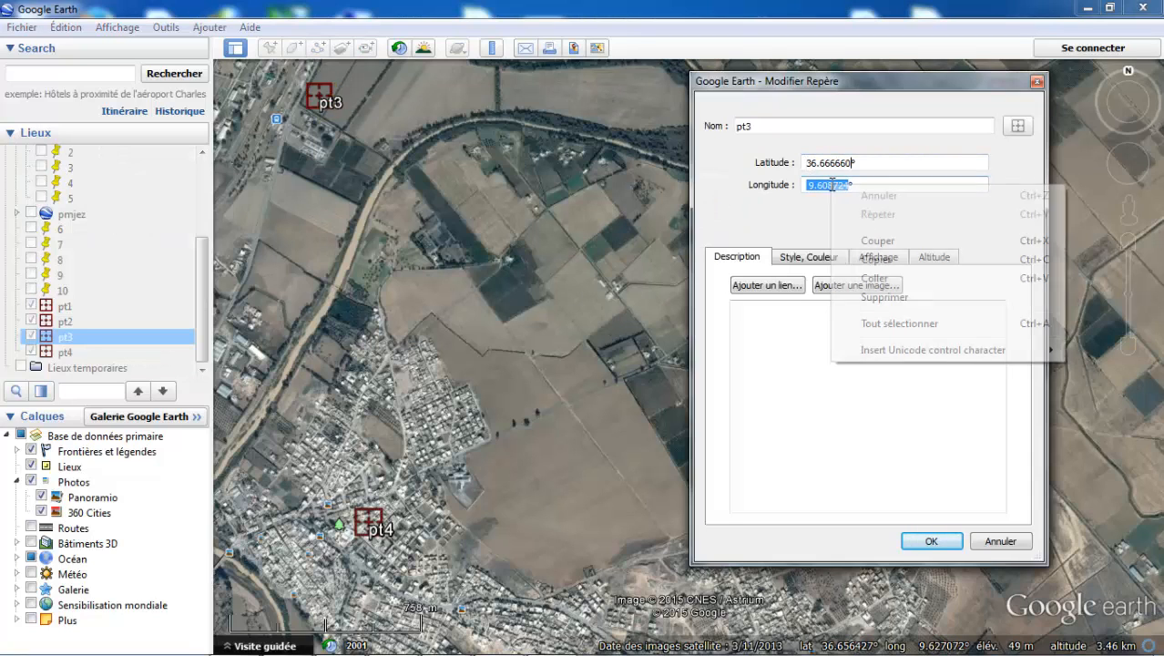
{"action": "left_click", "coordinate": [879, 261]}
{"action": "left_click", "coordinate": [433, 643]}
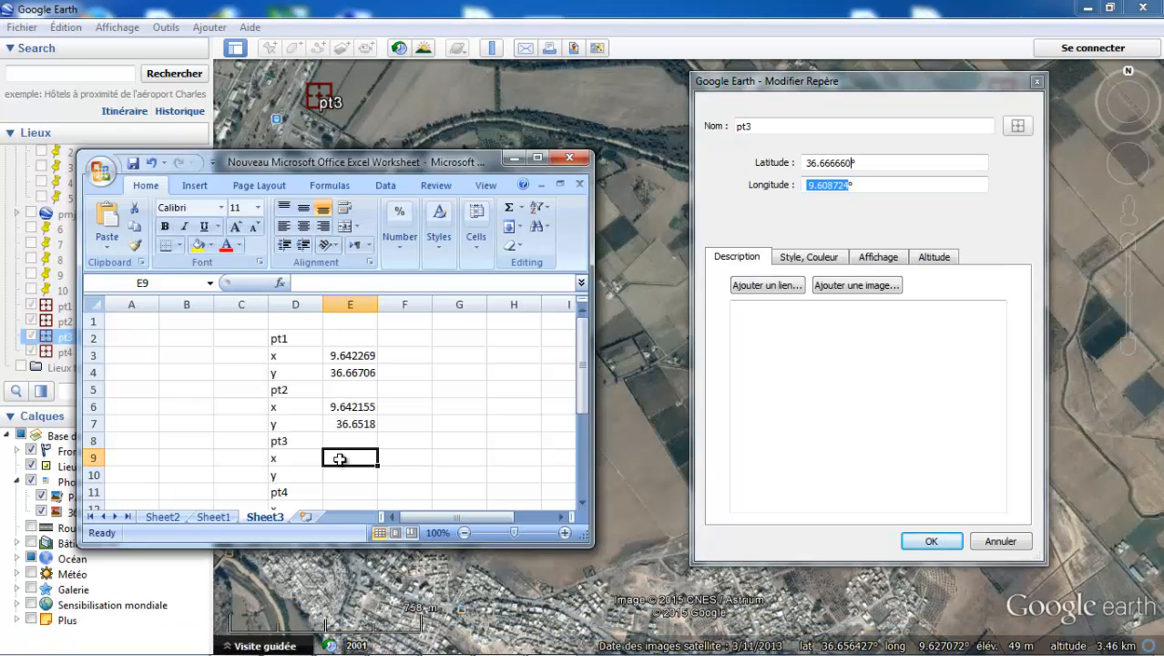
{"action": "right_click", "coordinate": [340, 461]}
{"action": "left_click", "coordinate": [387, 236]}
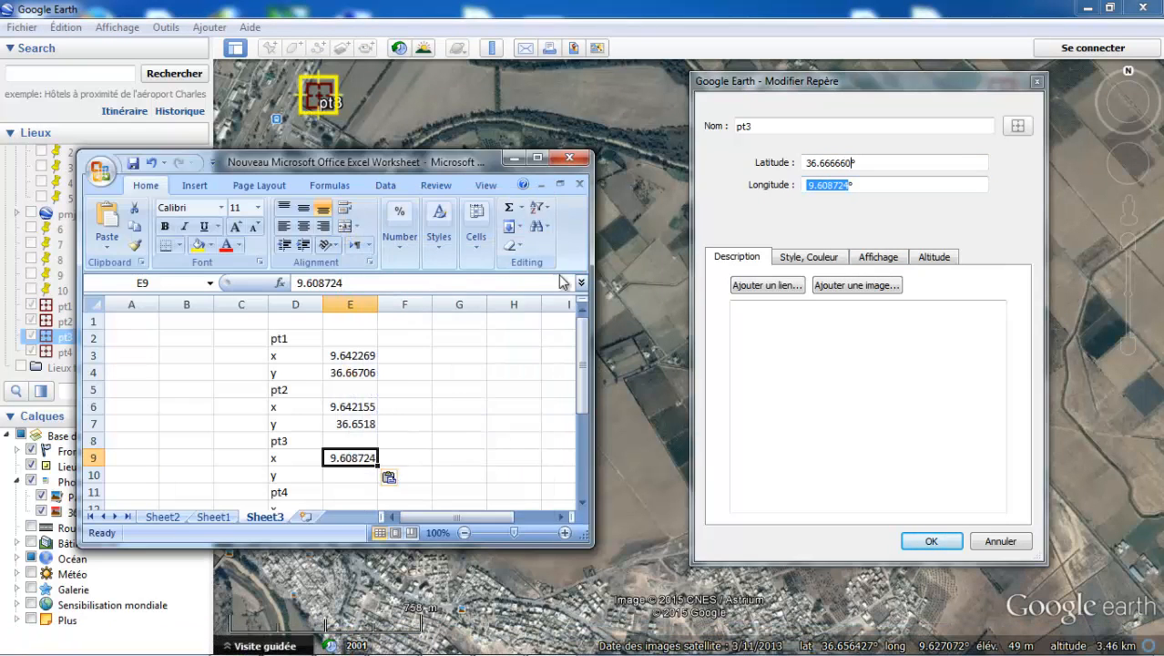
Copy the latitude of placemark pt3, 36.666660, into cell E10 of the Excel worksheet and close pt3's properties
{"action": "left_click_drag", "start_coordinate": [805, 162], "coordinate": [826, 162]}
{"action": "right_click", "coordinate": [831, 163]}
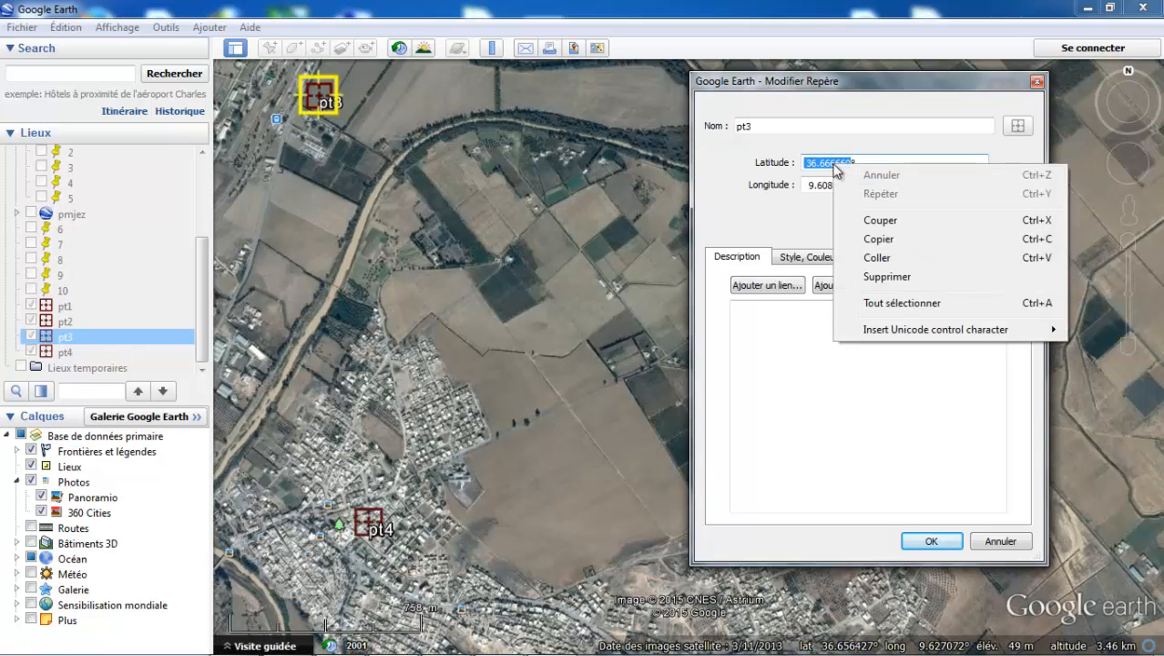
{"action": "left_click", "coordinate": [876, 240]}
{"action": "left_click", "coordinate": [445, 642]}
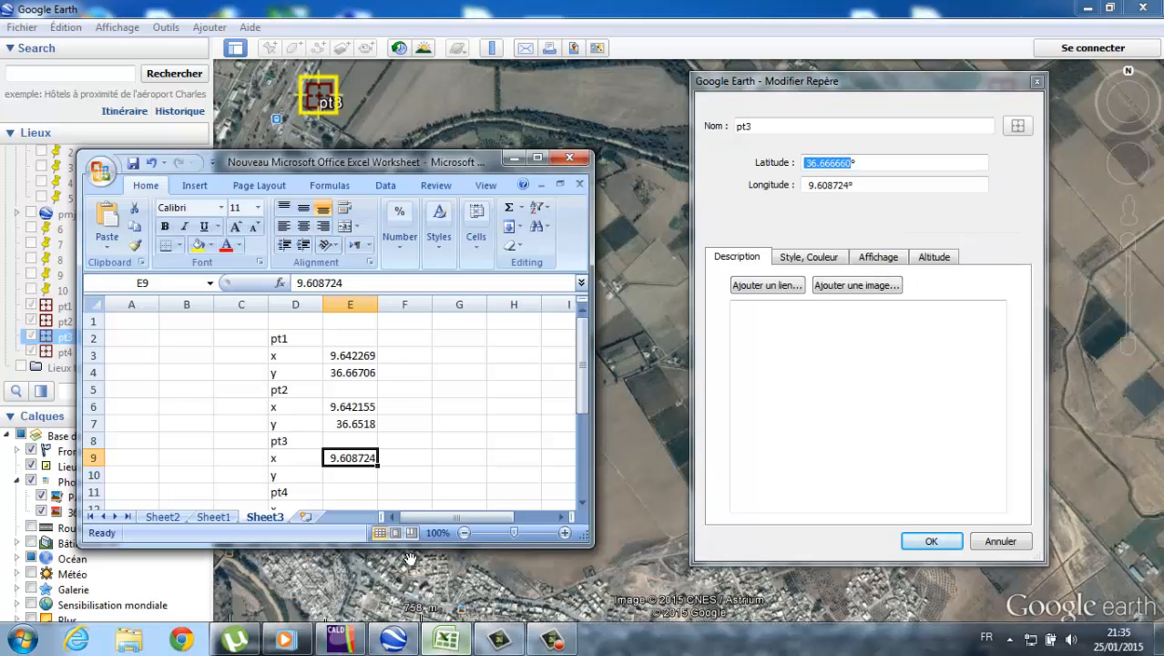
{"action": "left_click", "coordinate": [344, 474]}
{"action": "right_click", "coordinate": [346, 475]}
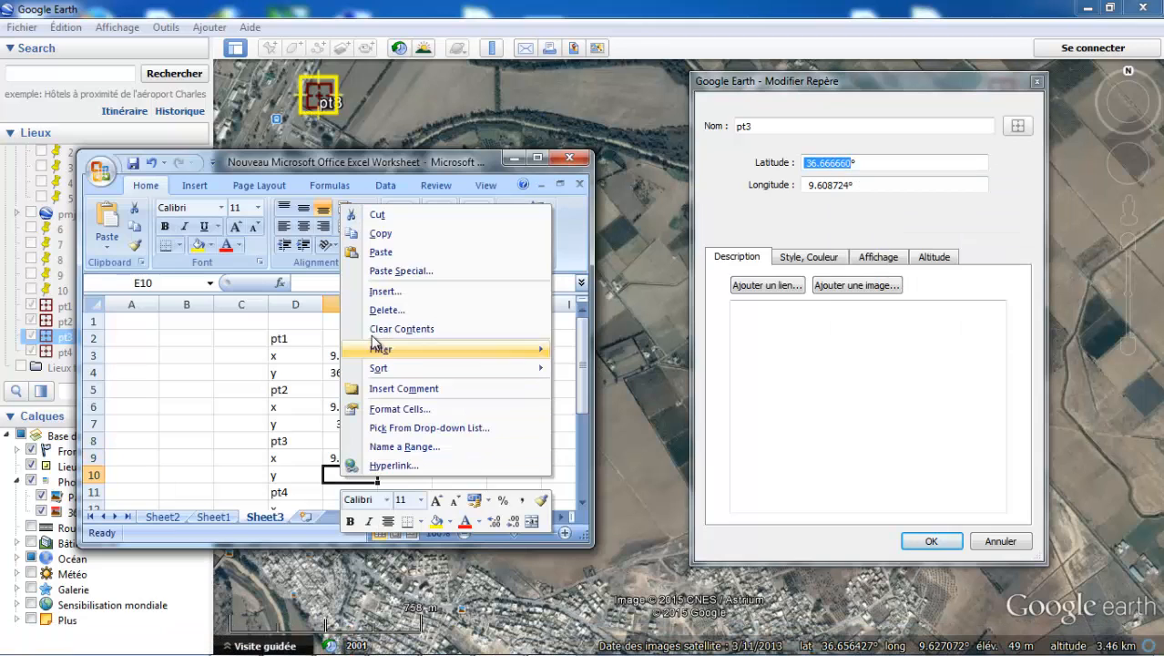
{"action": "left_click", "coordinate": [381, 252]}
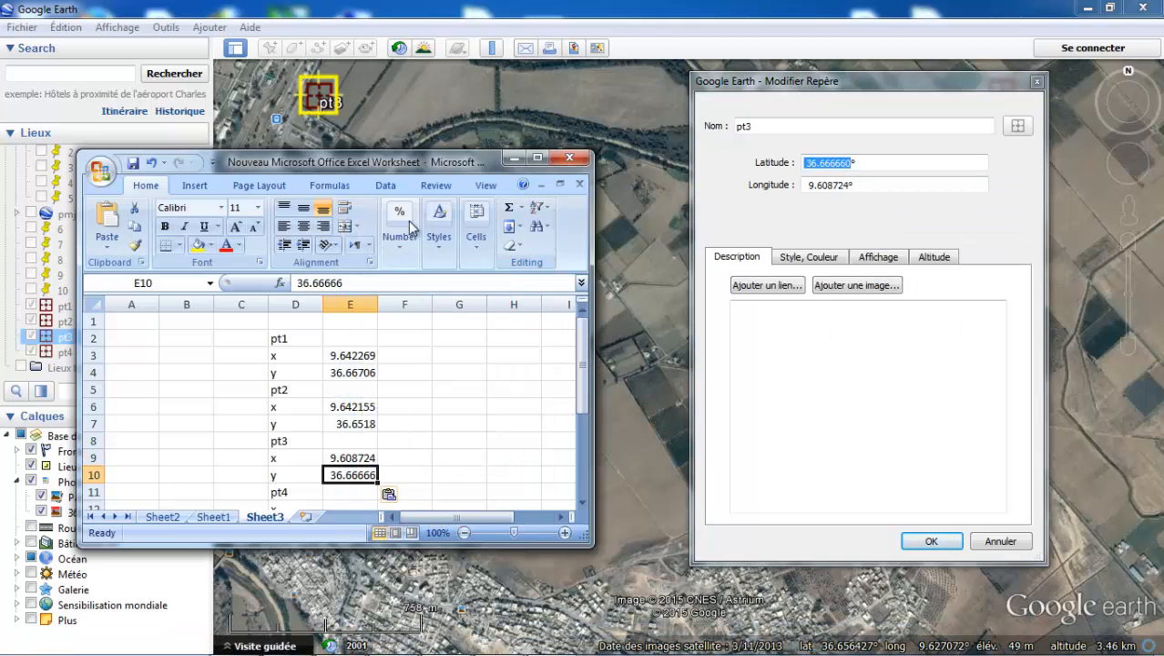
{"action": "left_click", "coordinate": [927, 542]}
Copy the longitude of placemark pt4, 9.612598, from its properties into cell E12 beside pt4's x label in the Excel worksheet
{"action": "right_click", "coordinate": [372, 524]}
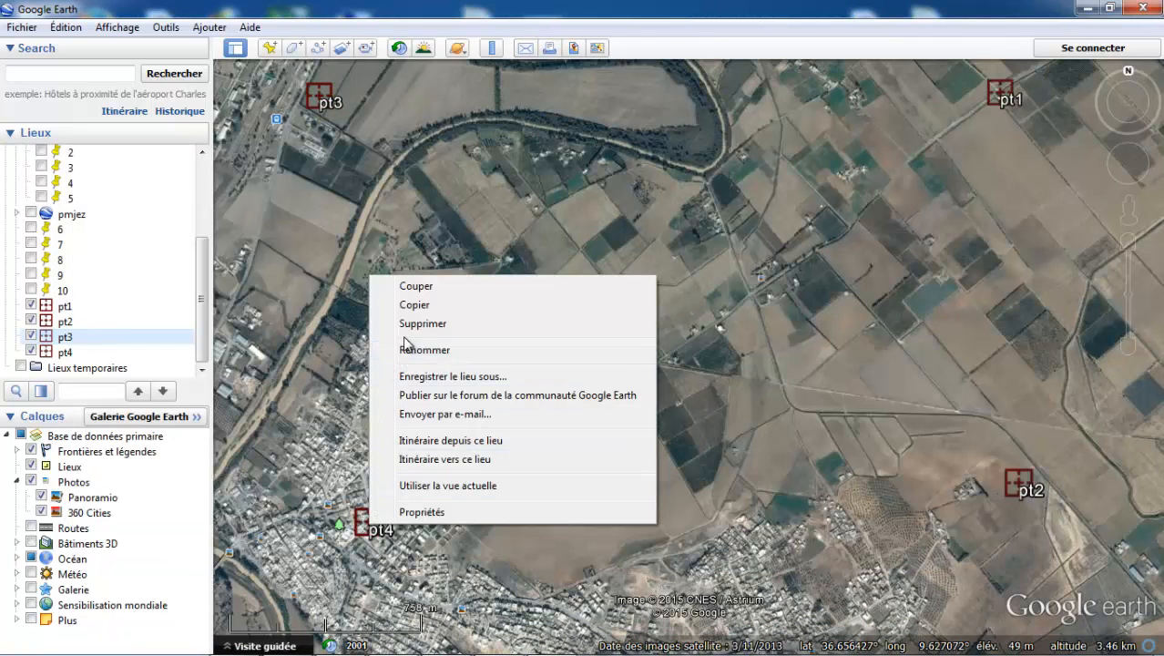
{"action": "left_click", "coordinate": [420, 511]}
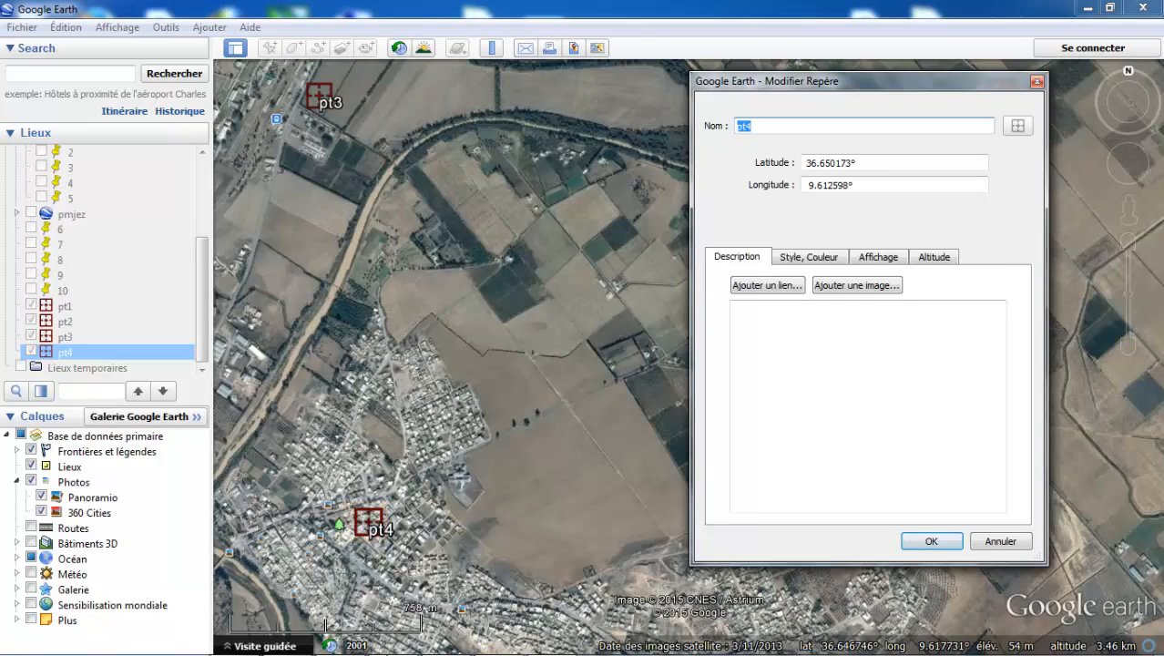
{"action": "left_click", "coordinate": [446, 643]}
{"action": "left_click_drag", "start_coordinate": [580, 399], "coordinate": [580, 439]}
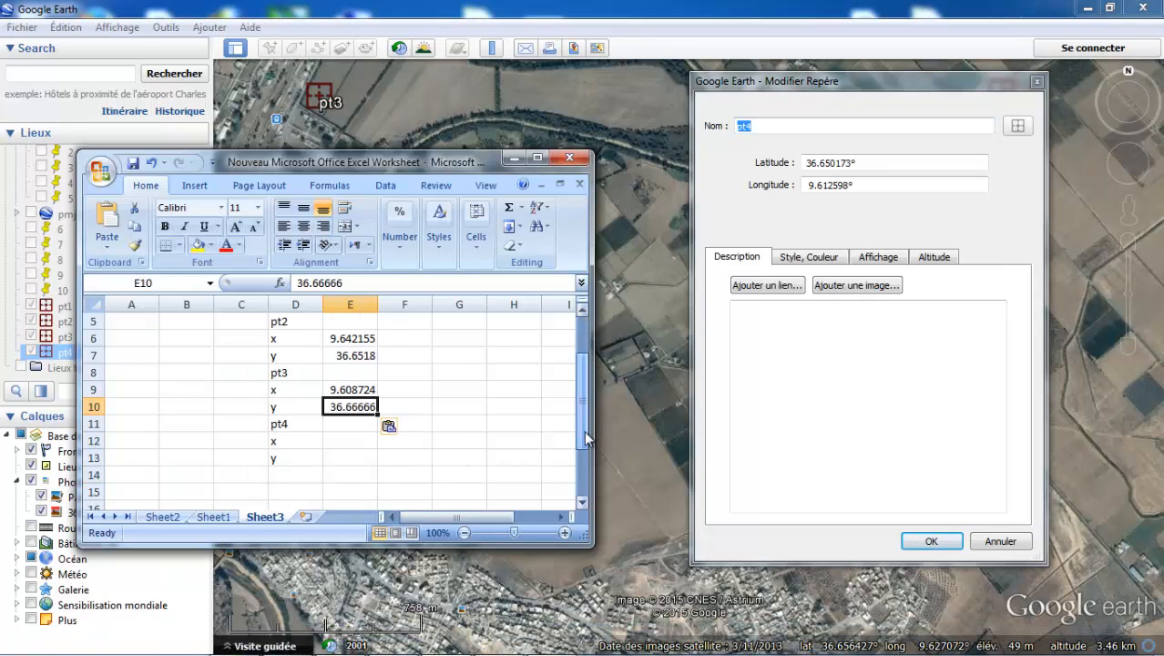
{"action": "left_click", "coordinate": [348, 438]}
{"action": "left_click", "coordinate": [835, 181]}
{"action": "double_click", "coordinate": [834, 182]}
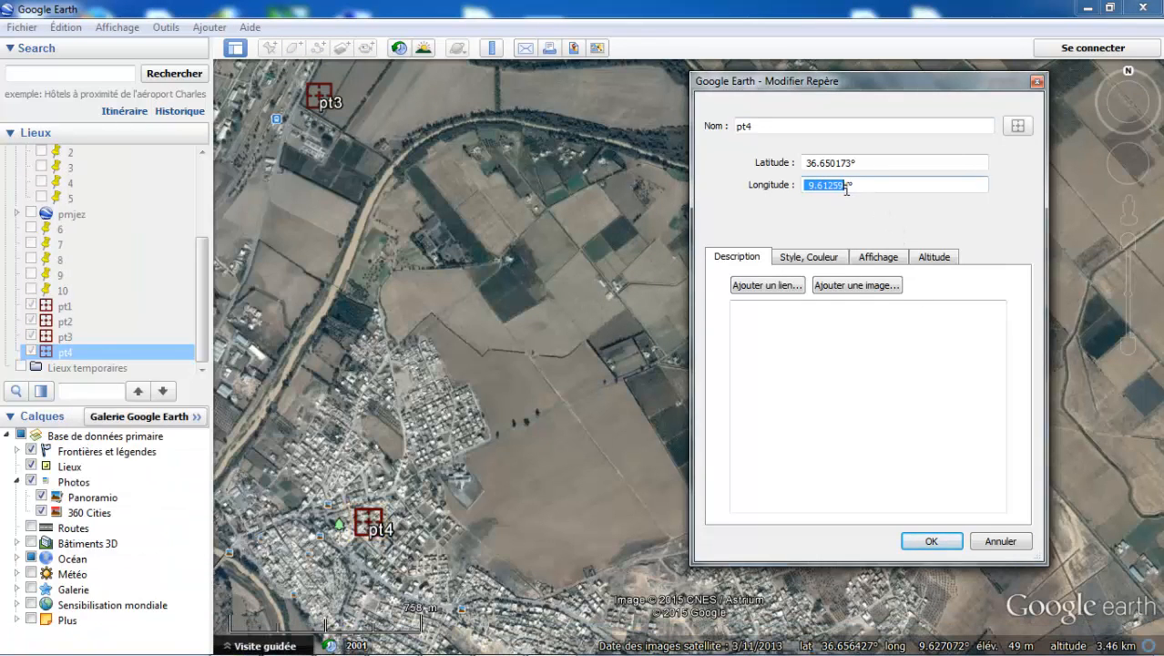
{"action": "right_click", "coordinate": [834, 182]}
{"action": "left_click", "coordinate": [883, 260]}
{"action": "left_click", "coordinate": [445, 643]}
{"action": "right_click", "coordinate": [353, 458]}
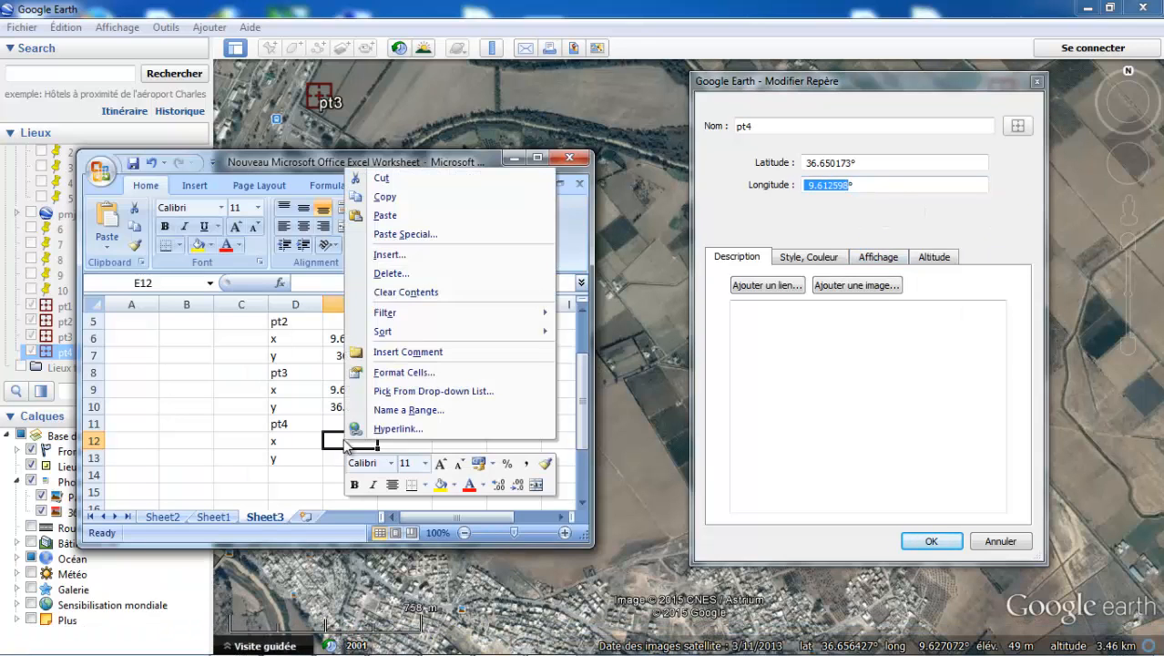
{"action": "left_click", "coordinate": [386, 215]}
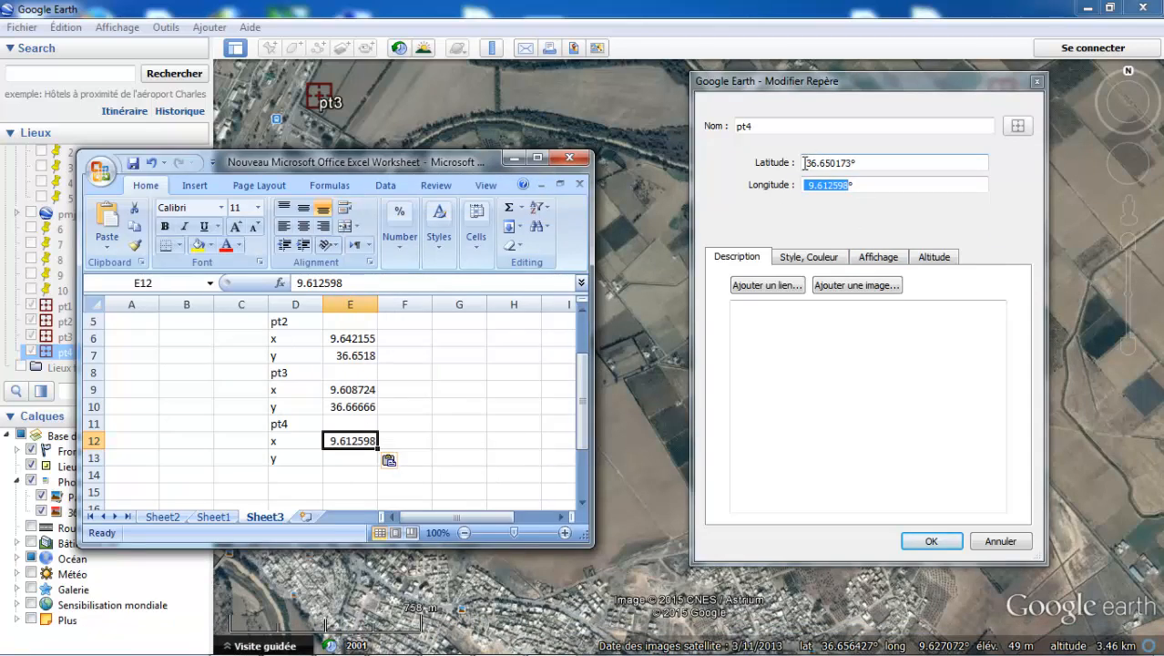
Copy the latitude of placemark pt4, 36.650173, into cell E13 of the Excel worksheet and close pt4's properties
{"action": "left_click_drag", "start_coordinate": [804, 162], "coordinate": [849, 162]}
{"action": "right_click", "coordinate": [843, 164]}
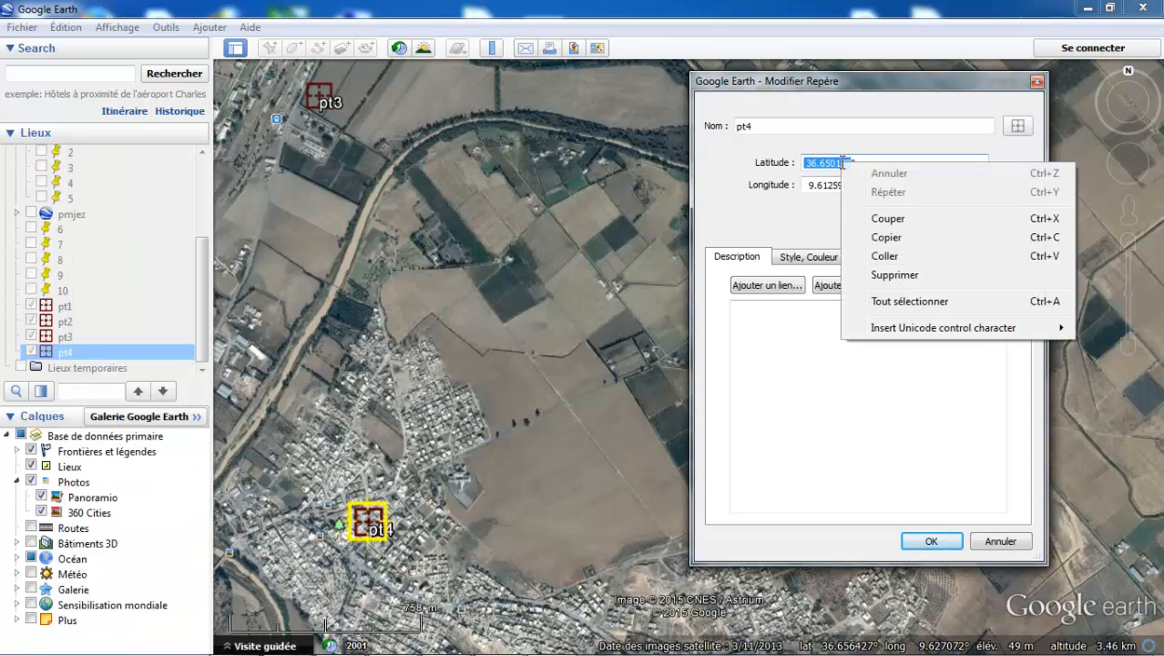
{"action": "left_click", "coordinate": [888, 240]}
{"action": "mouse_move", "coordinate": [492, 644]}
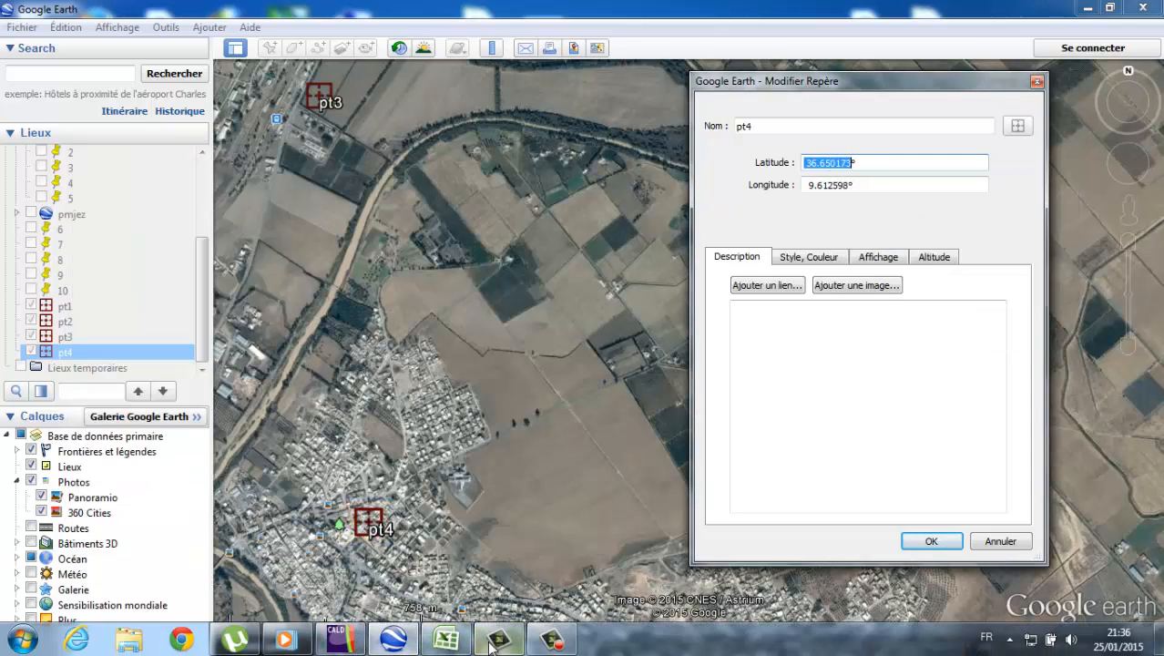
{"action": "left_click", "coordinate": [446, 640]}
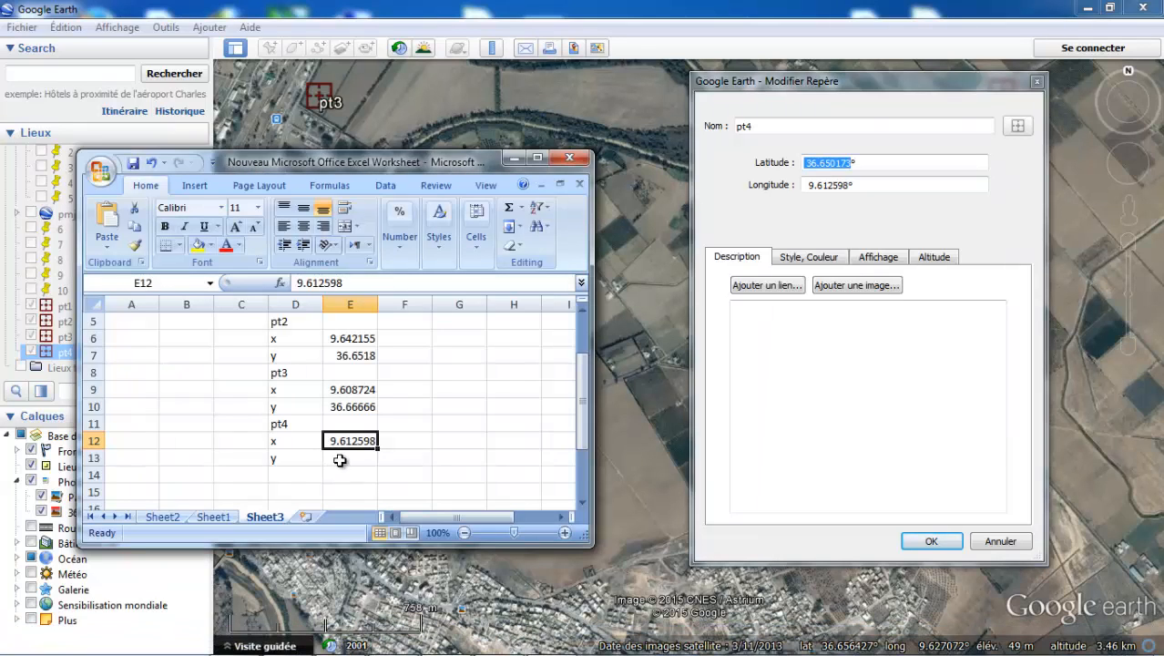
{"action": "left_click", "coordinate": [339, 460]}
{"action": "right_click", "coordinate": [339, 460]}
{"action": "left_click", "coordinate": [387, 237]}
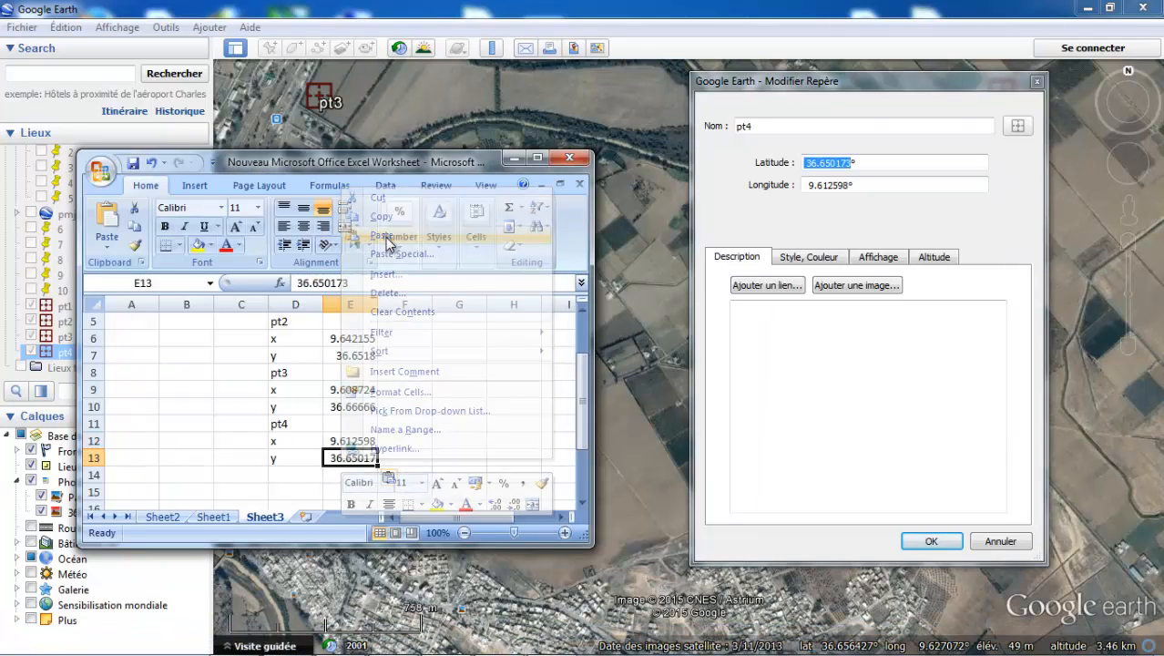
{"action": "left_click", "coordinate": [929, 541]}
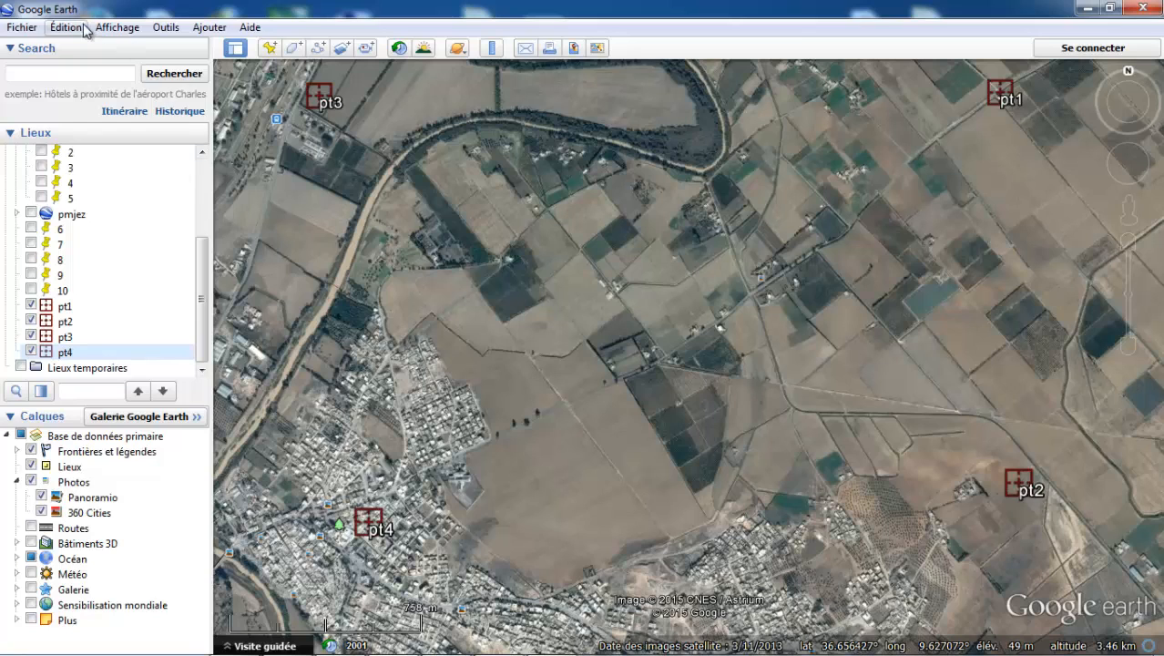
Save the current map view as a JPEG image named "image m" on the desktop (Bureau)
{"action": "left_click", "coordinate": [23, 28]}
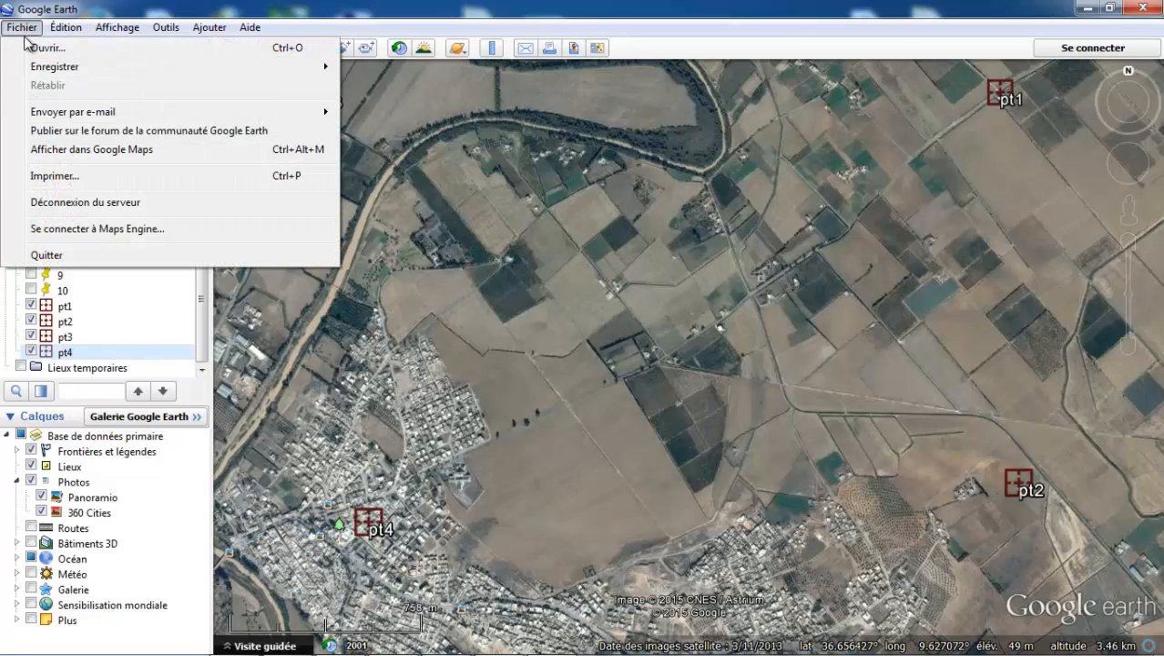
{"action": "mouse_move", "coordinate": [78, 69]}
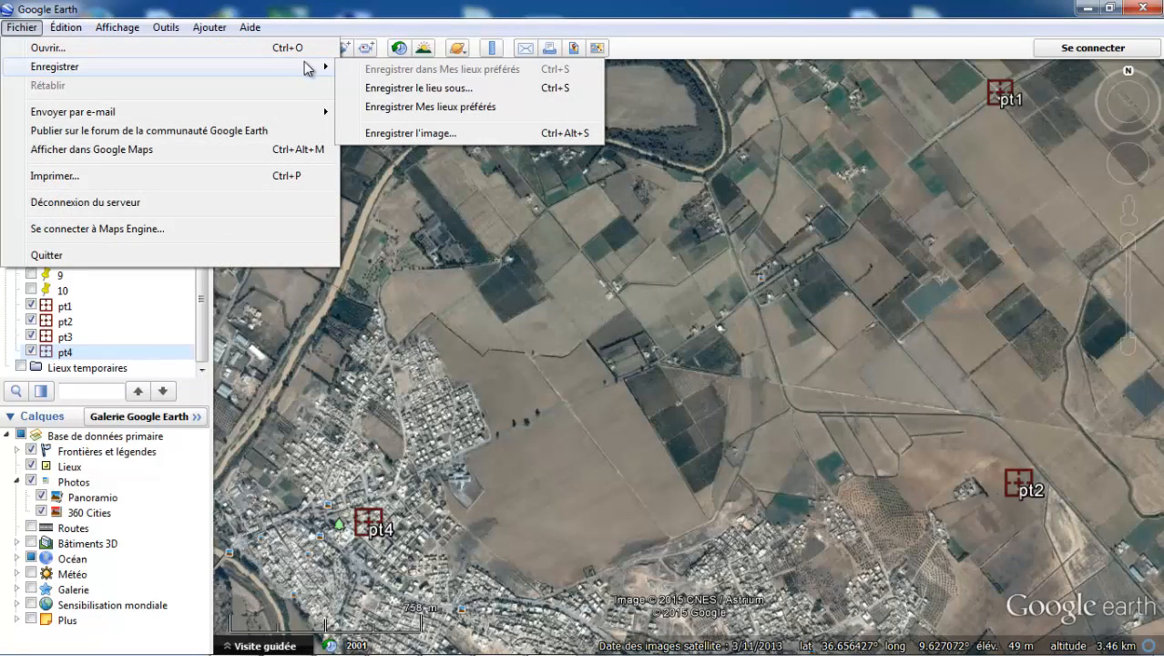
{"action": "left_click", "coordinate": [417, 135]}
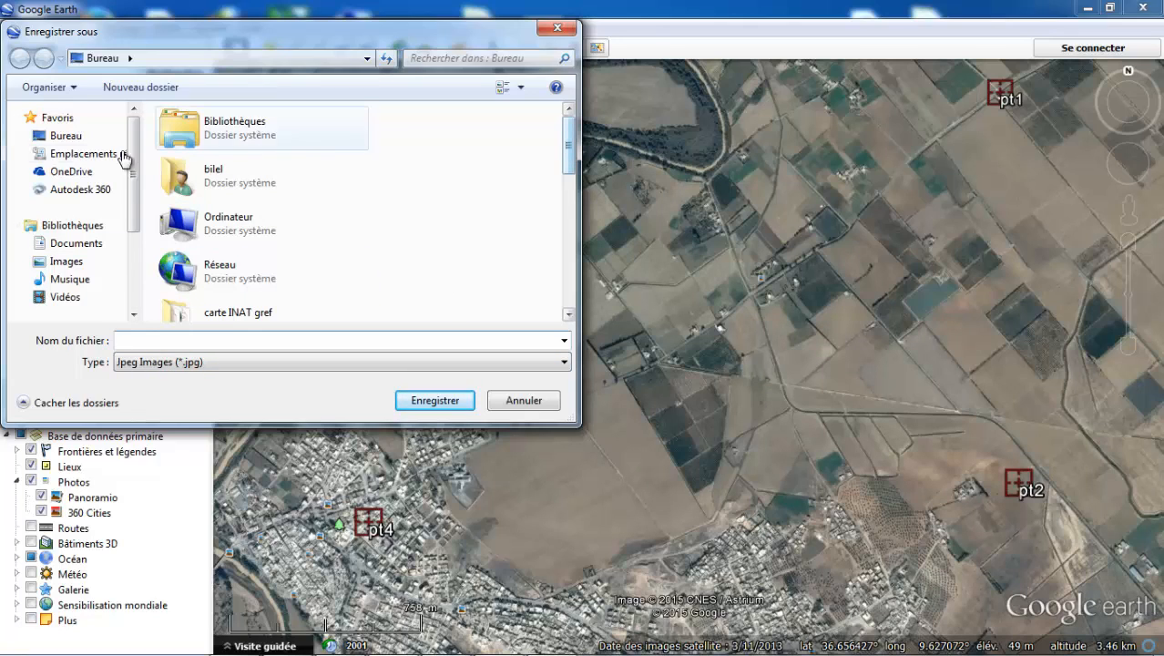
{"action": "left_click", "coordinate": [70, 138]}
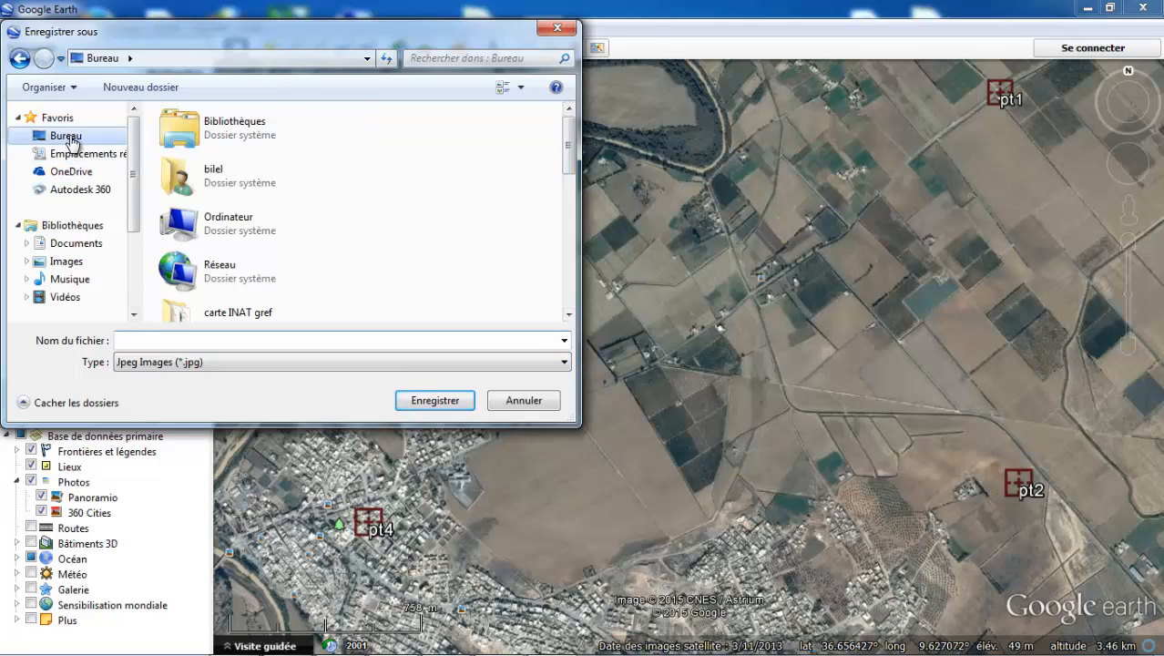
{"action": "left_click", "coordinate": [148, 341]}
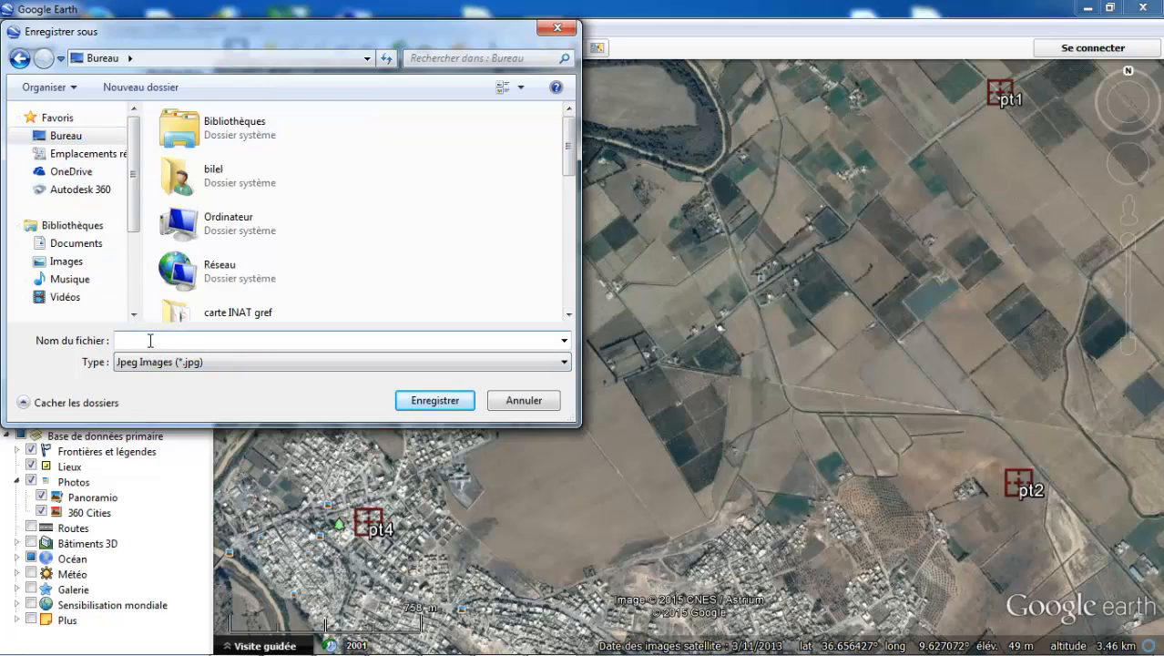
{"action": "type", "text": "image m"}
{"action": "left_click", "coordinate": [435, 401]}
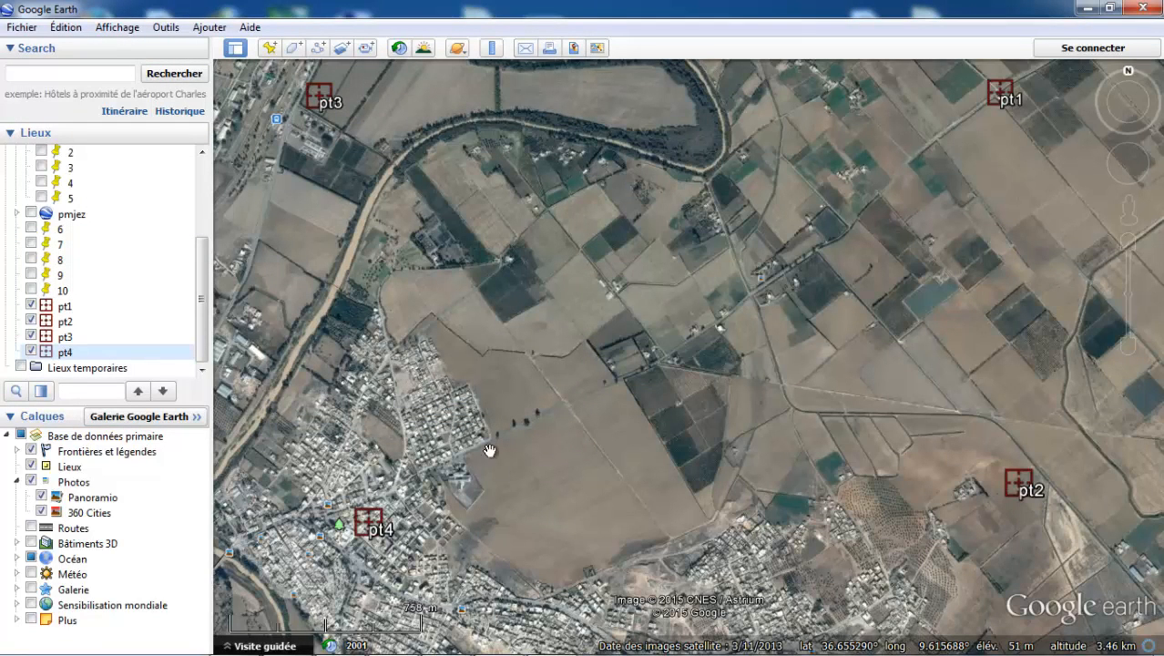
Launch ArcMap 10.1 with a blank map, dismissing the Getting Started dialog, and close the ArcToolbox window
{"action": "mouse_move", "coordinate": [20, 640]}
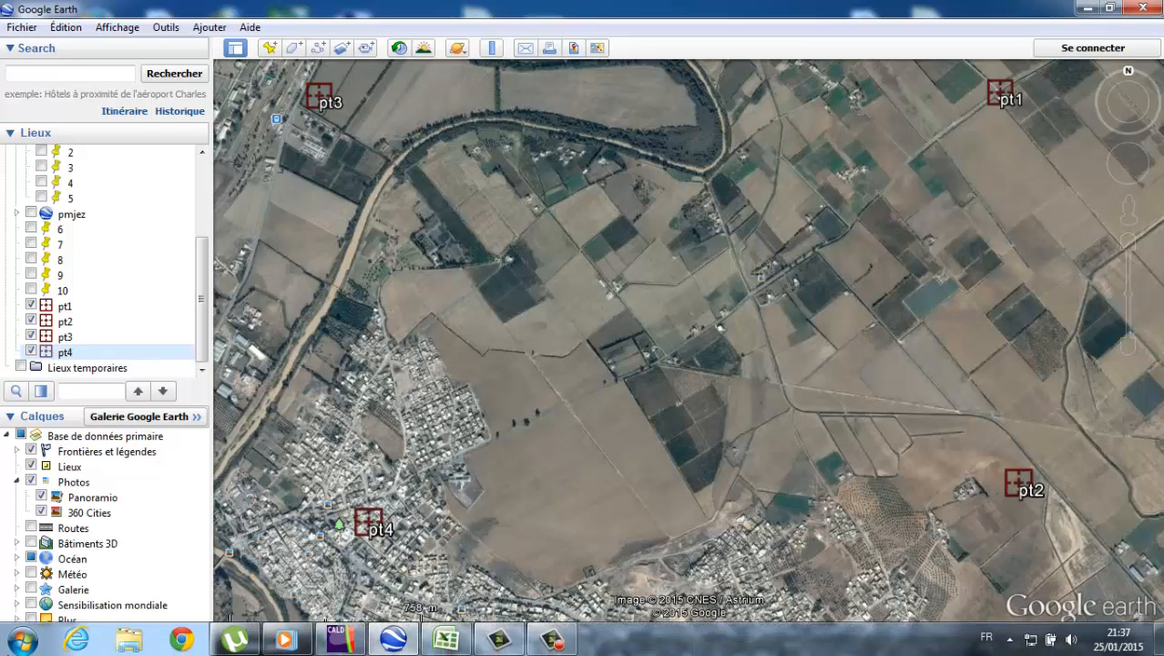
{"action": "left_click", "coordinate": [20, 640]}
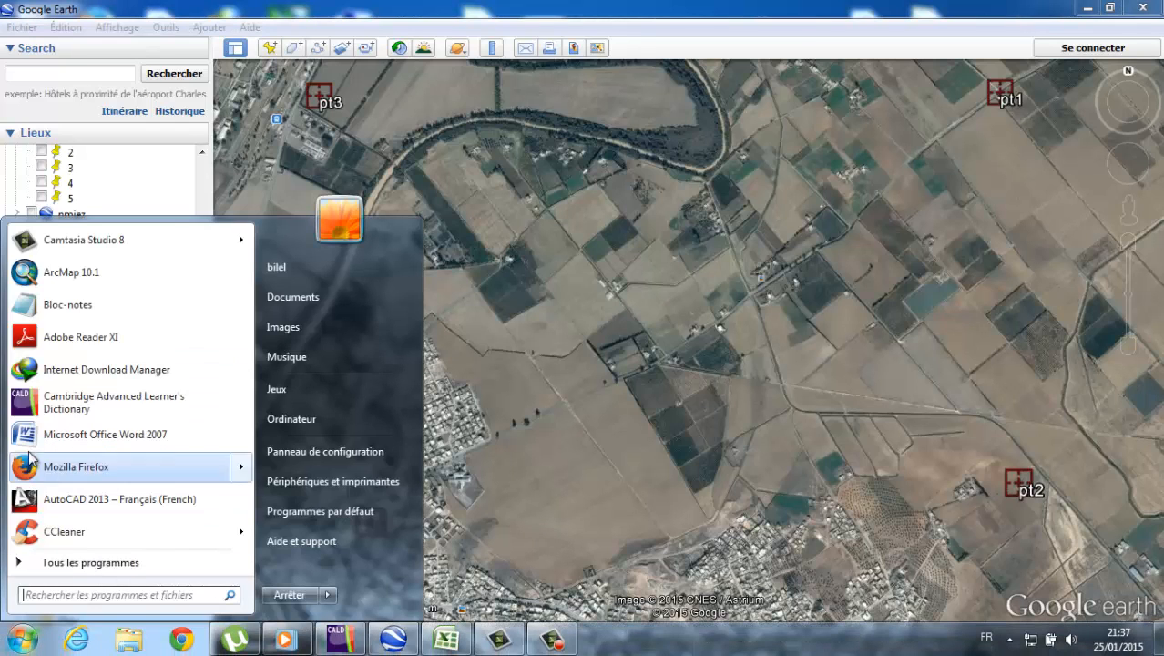
{"action": "left_click", "coordinate": [78, 275]}
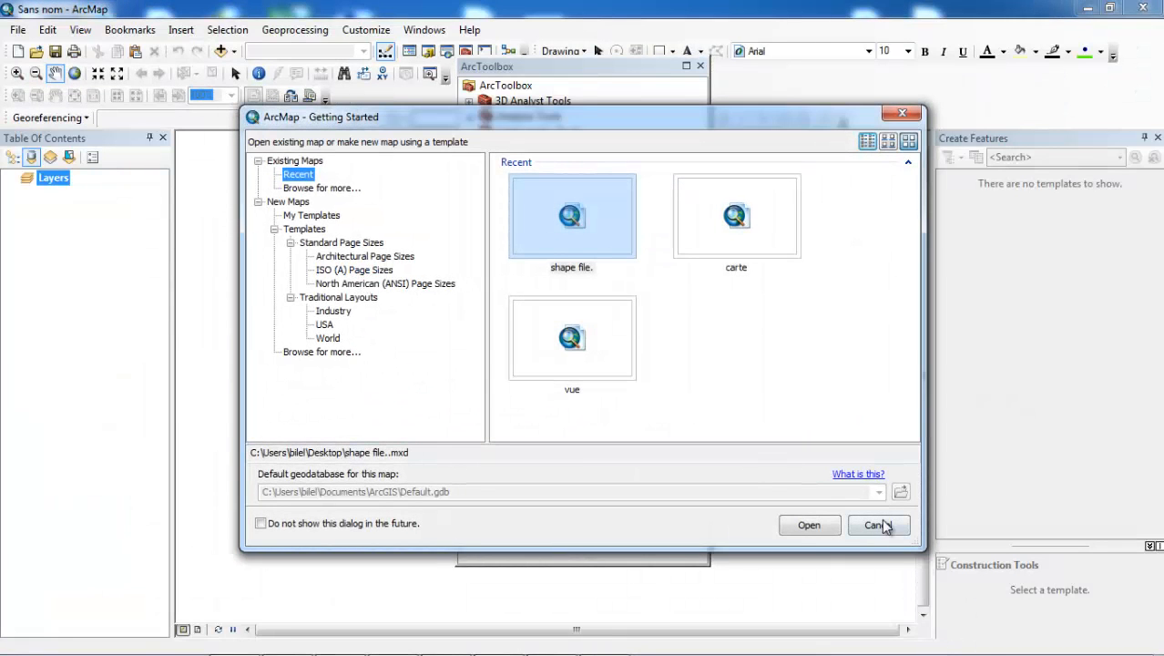
{"action": "left_click", "coordinate": [876, 525]}
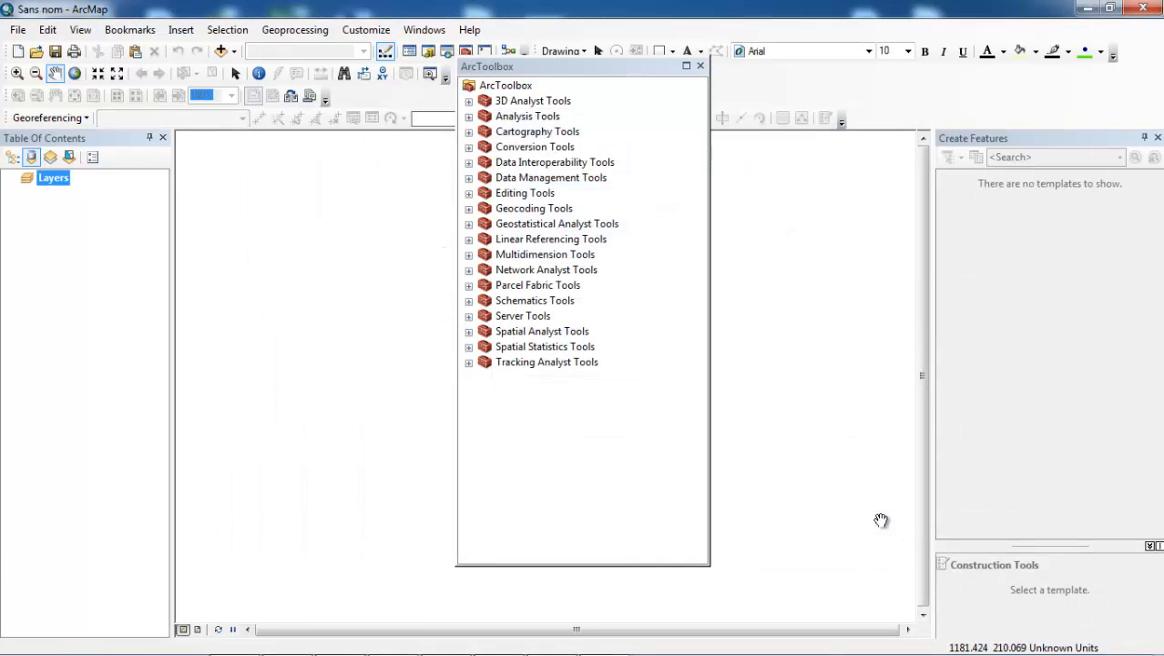
{"action": "left_click", "coordinate": [699, 67]}
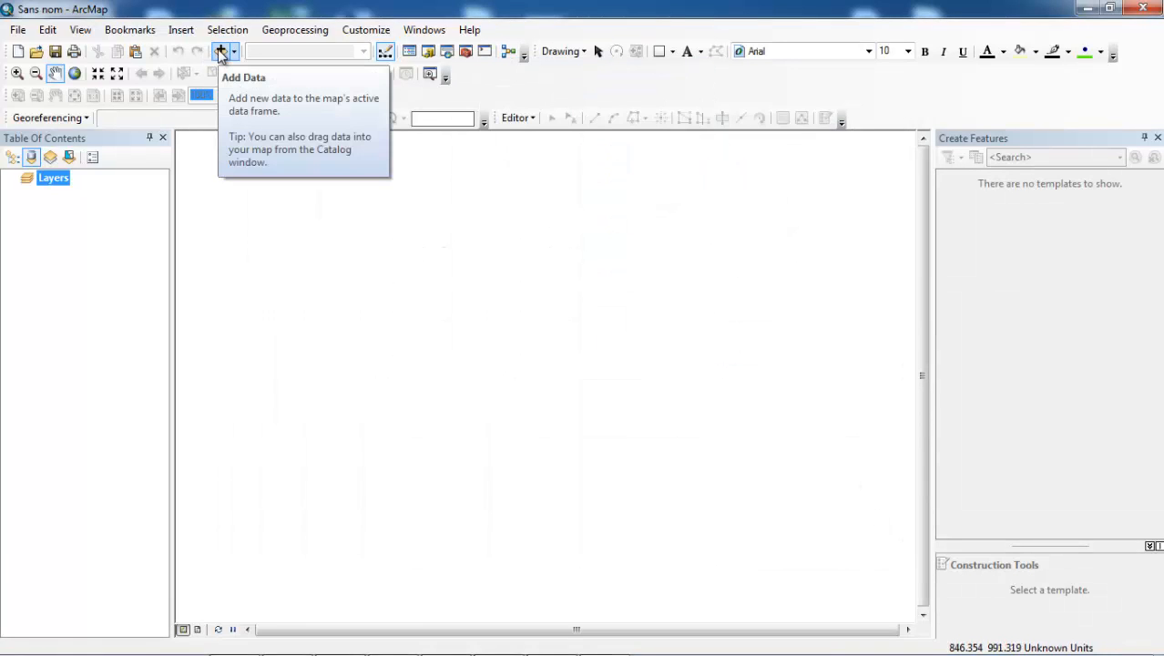
Add the raster image m.jpg from the Desktop folder to the map and accept its missing spatial reference
{"action": "left_click", "coordinate": [222, 52]}
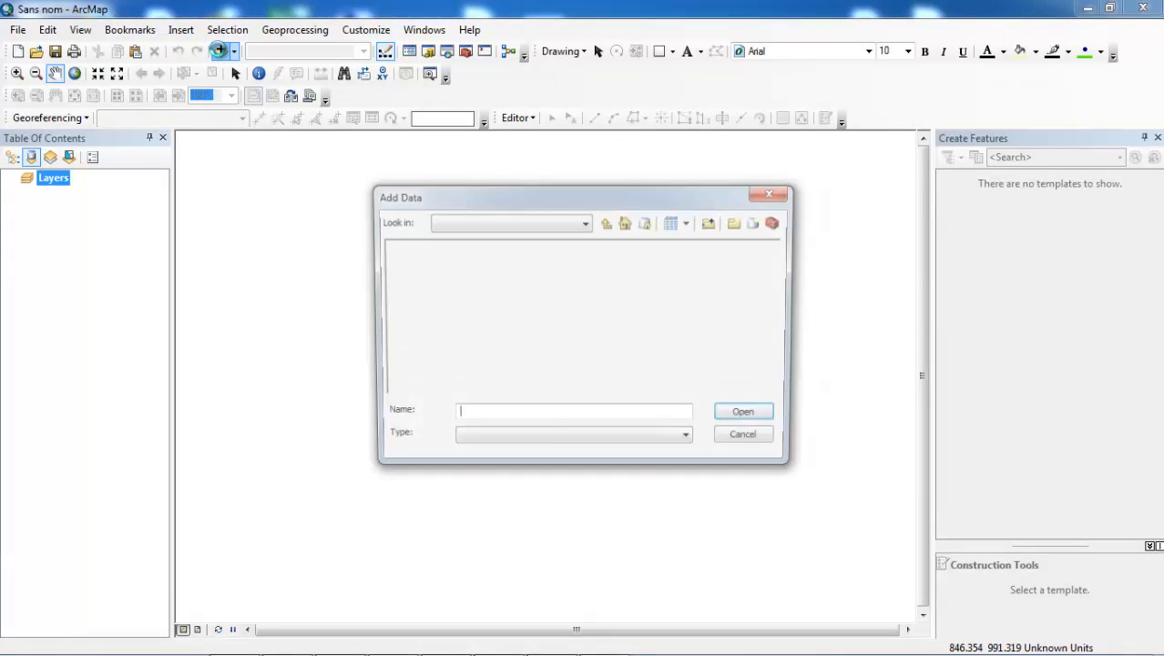
{"action": "left_click", "coordinate": [507, 224]}
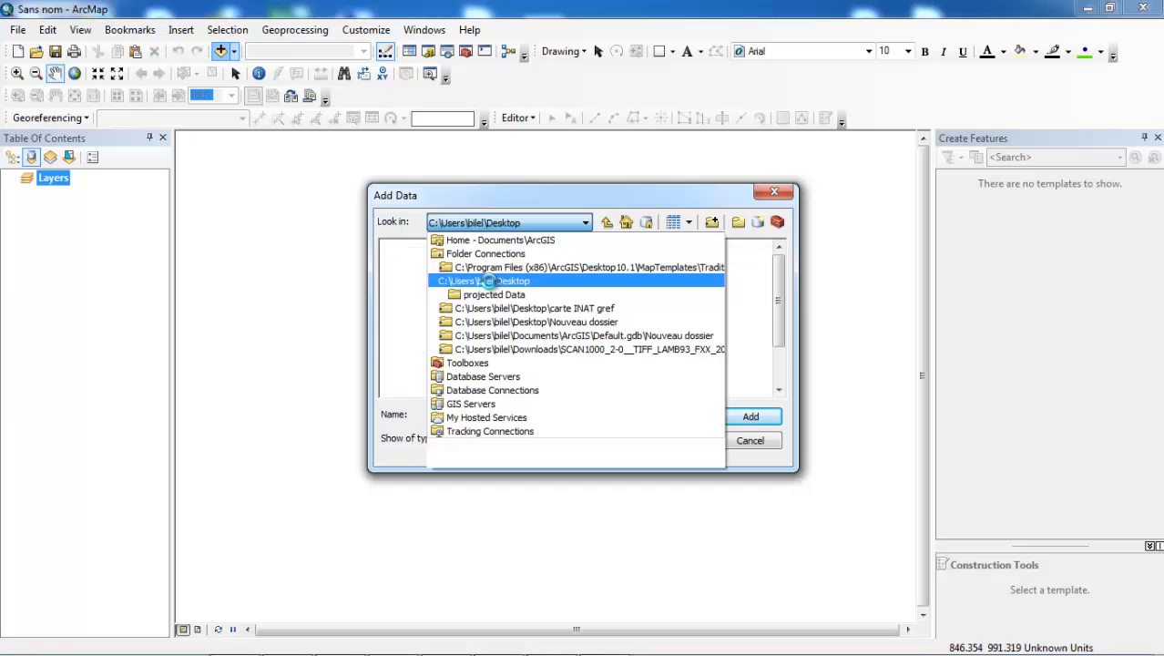
{"action": "left_click", "coordinate": [491, 281]}
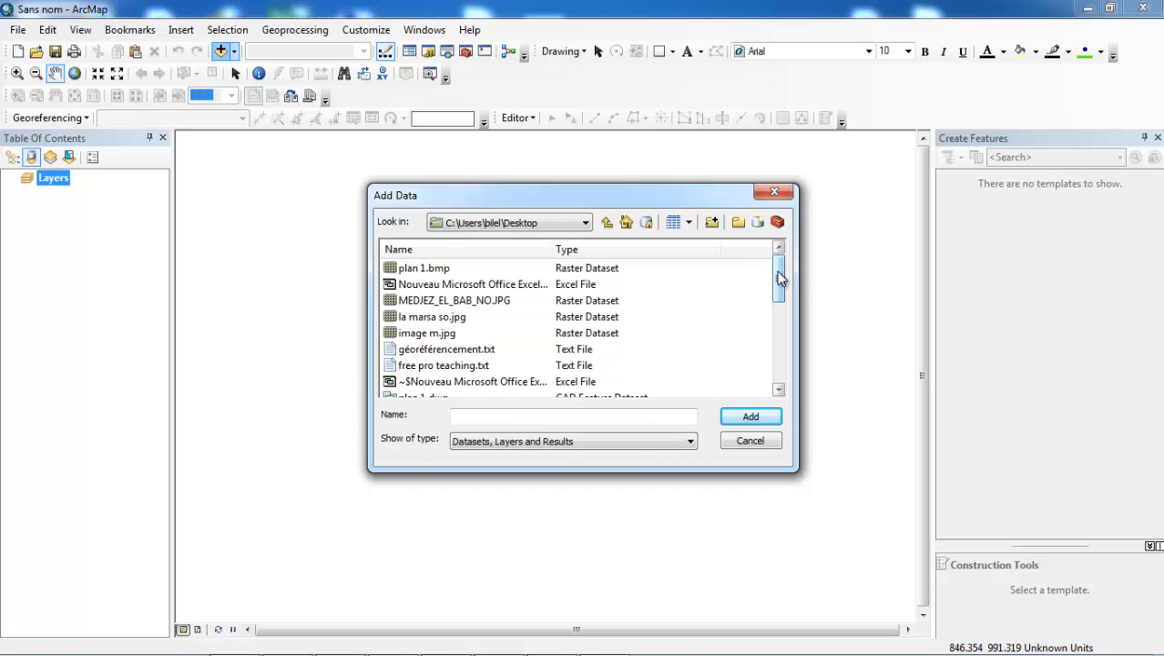
{"action": "left_click", "coordinate": [441, 333]}
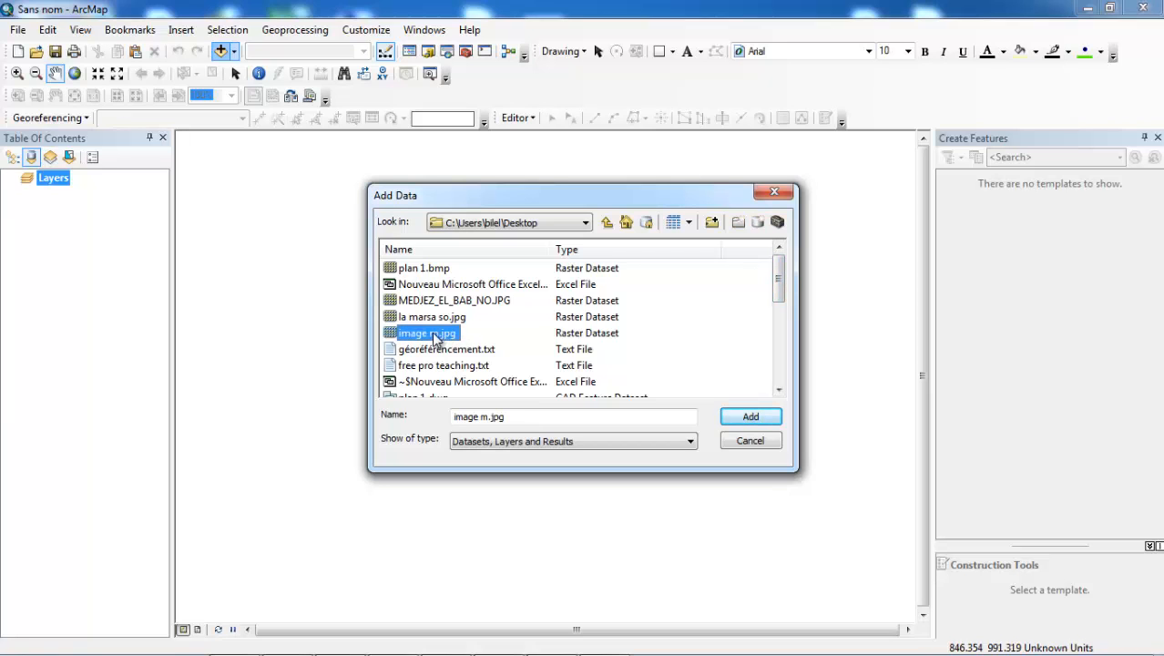
{"action": "left_click", "coordinate": [750, 417]}
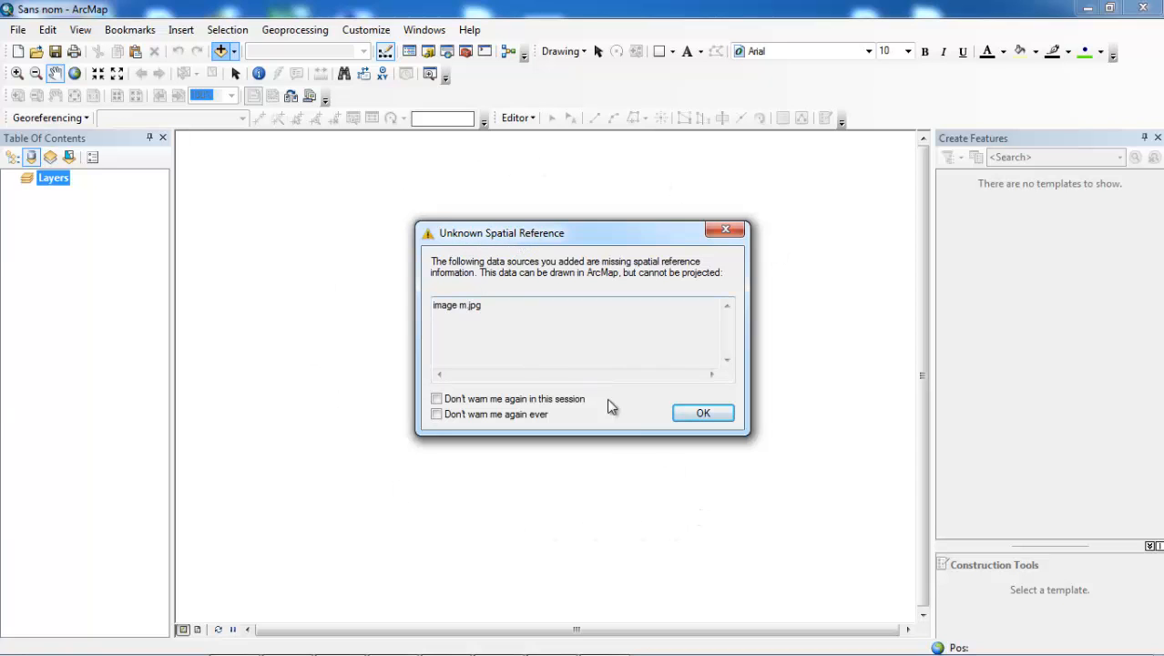
{"action": "left_click", "coordinate": [702, 415]}
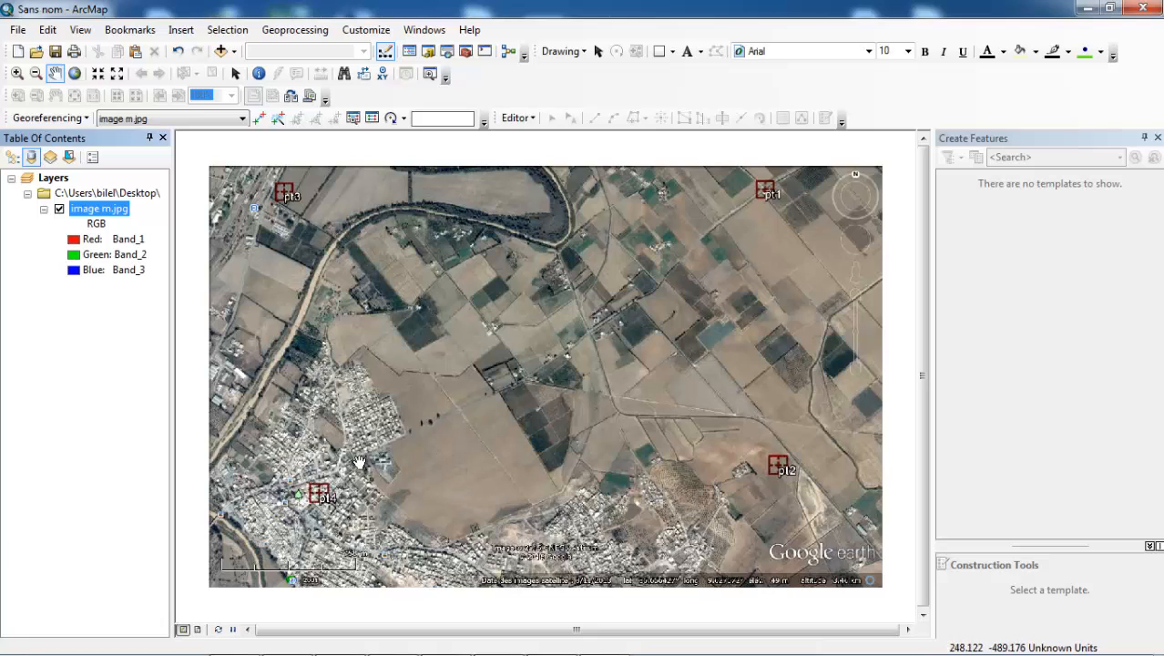
Turn off Auto Adjust for georeferencing and place the first control point at the centre of marker pt1
{"action": "left_click", "coordinate": [77, 121]}
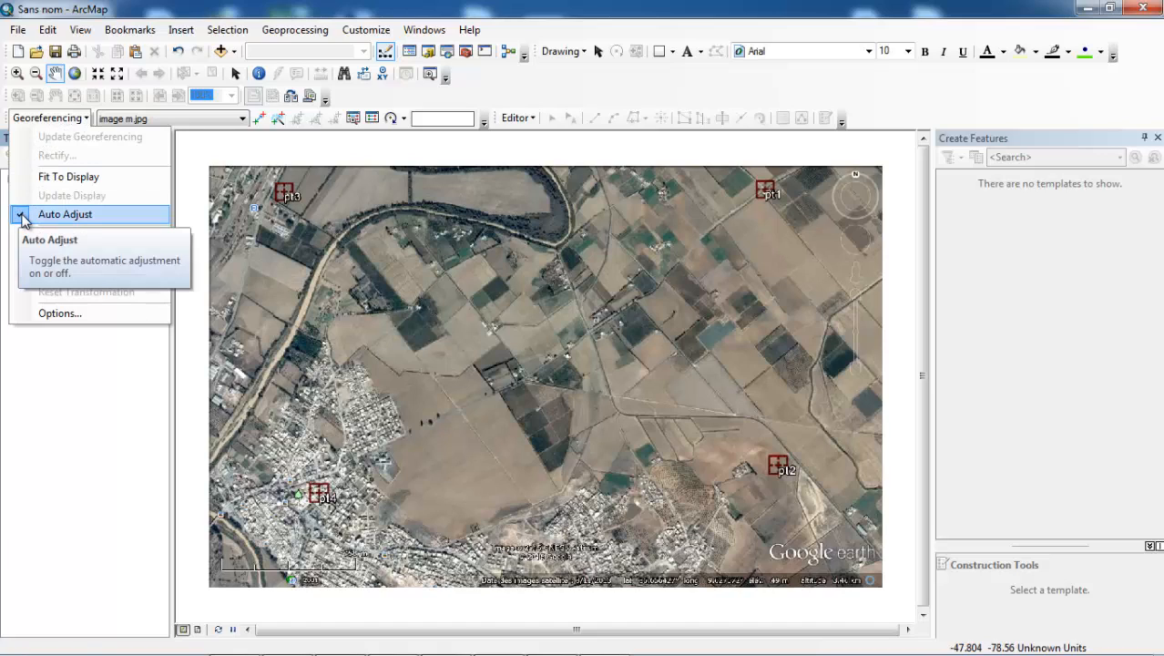
{"action": "left_click", "coordinate": [22, 219]}
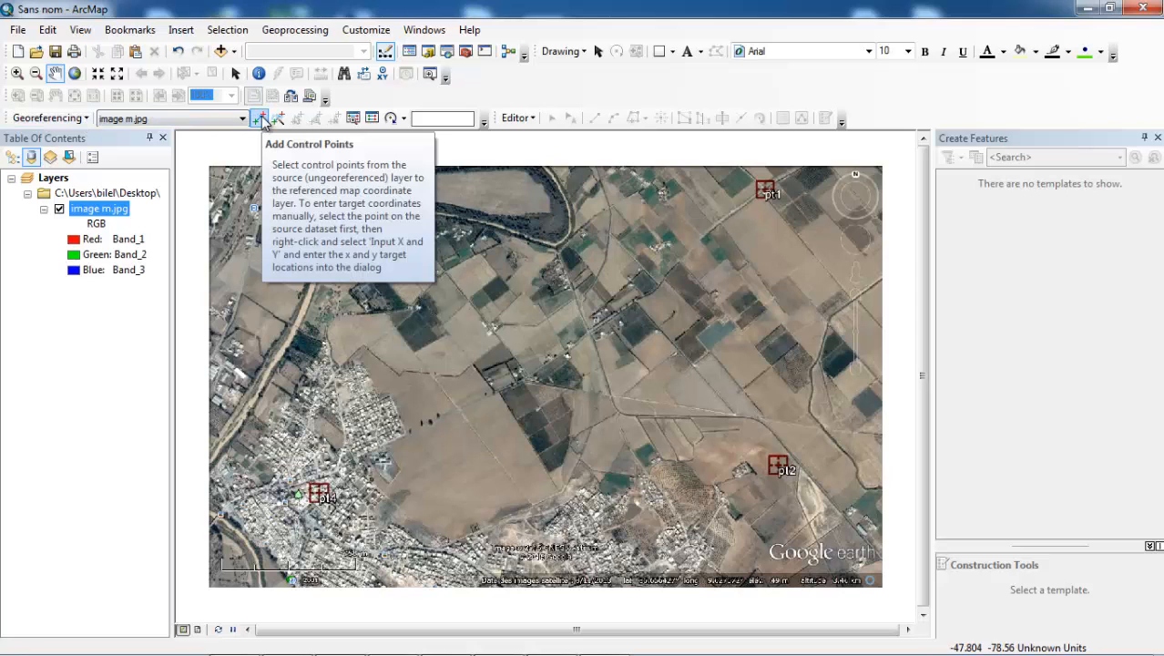
{"action": "left_click", "coordinate": [262, 120]}
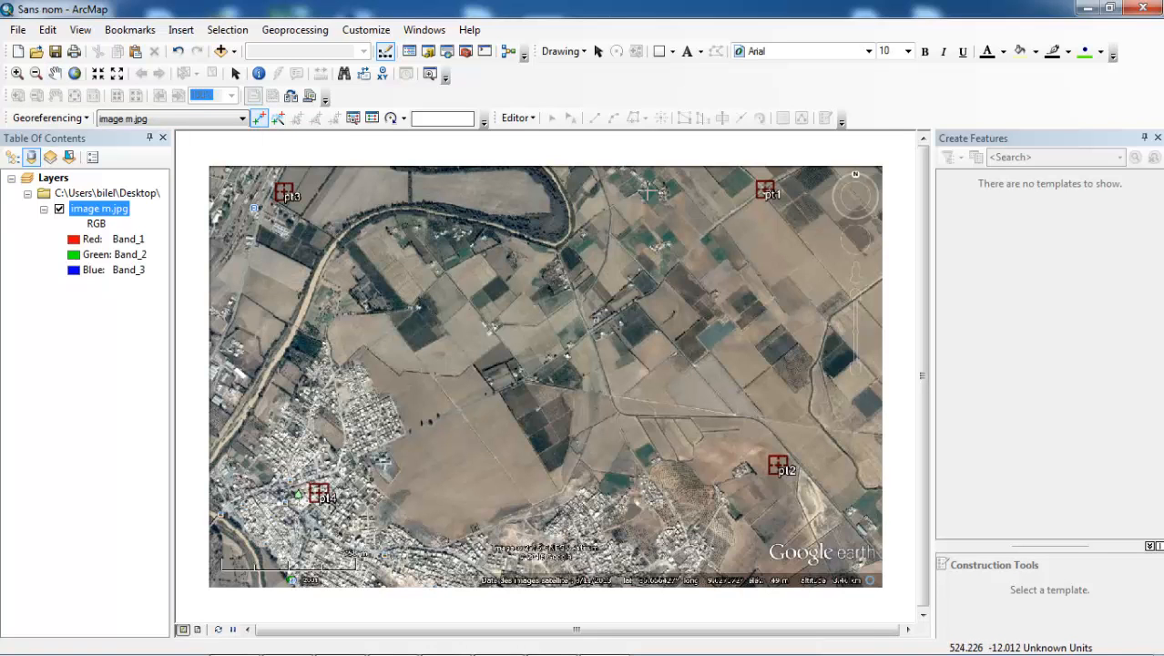
{"action": "scroll", "coordinate": [765, 192], "scroll_direction": "up", "scroll_amount": 8}
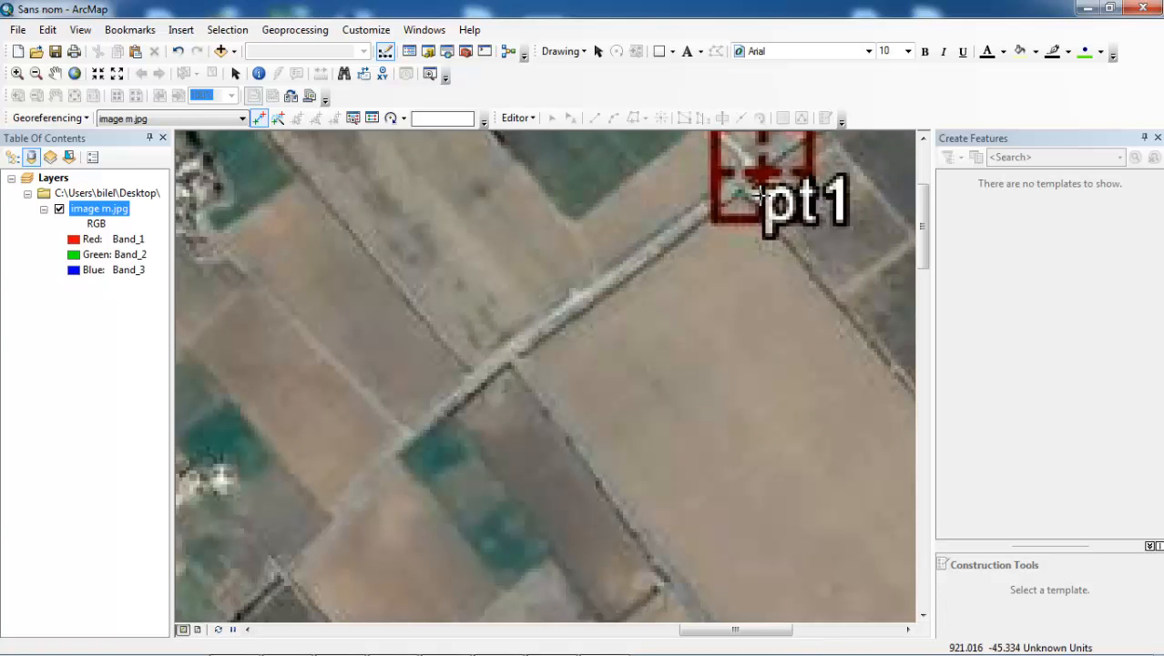
{"action": "left_click_drag", "start_coordinate": [679, 199], "coordinate": [649, 311]}
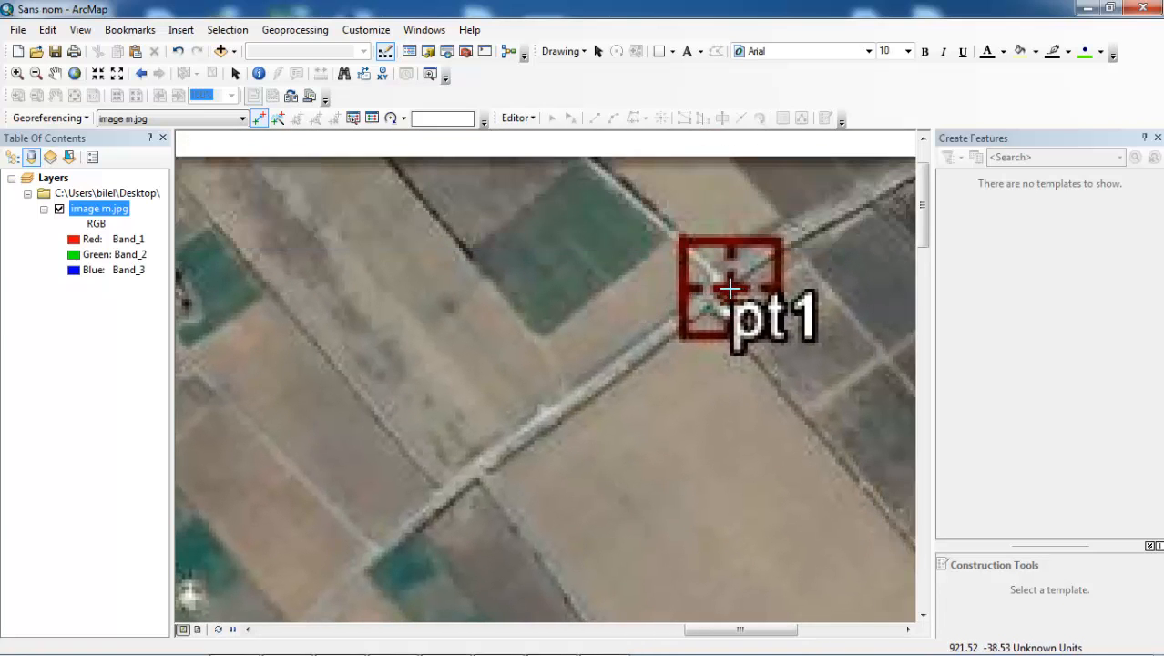
{"action": "left_click", "coordinate": [731, 288]}
Copy pt1's longitude, 9.642269, from cell E3 of the Excel worksheet into the X coordinate of the first control point
{"action": "right_click", "coordinate": [731, 289]}
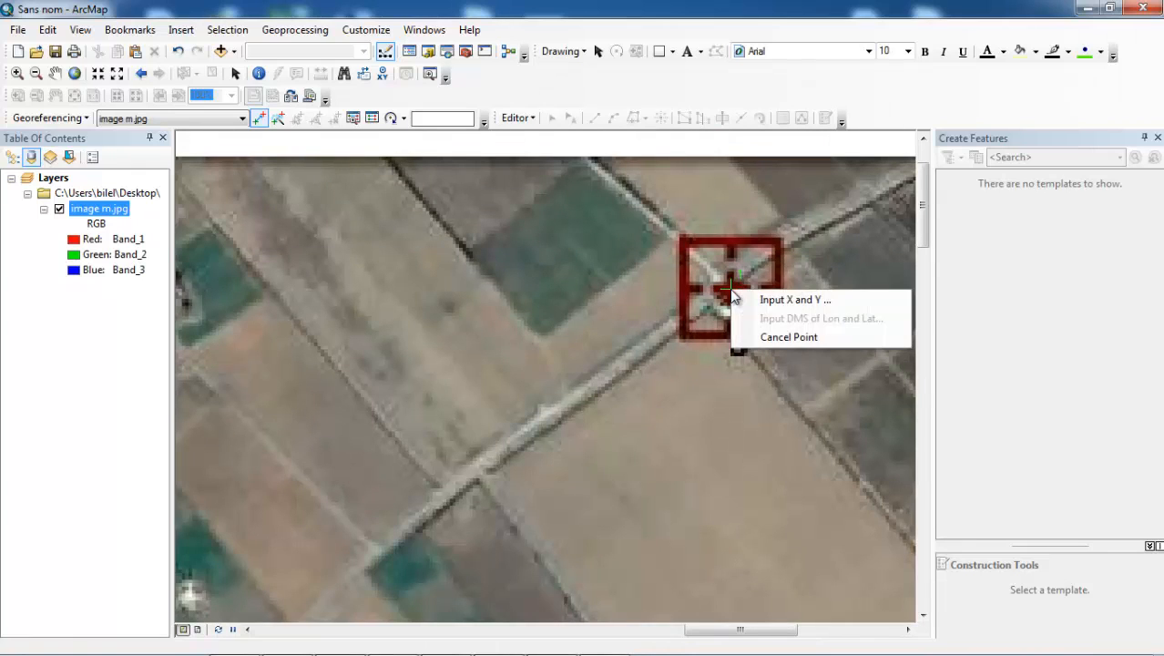
{"action": "left_click", "coordinate": [770, 302]}
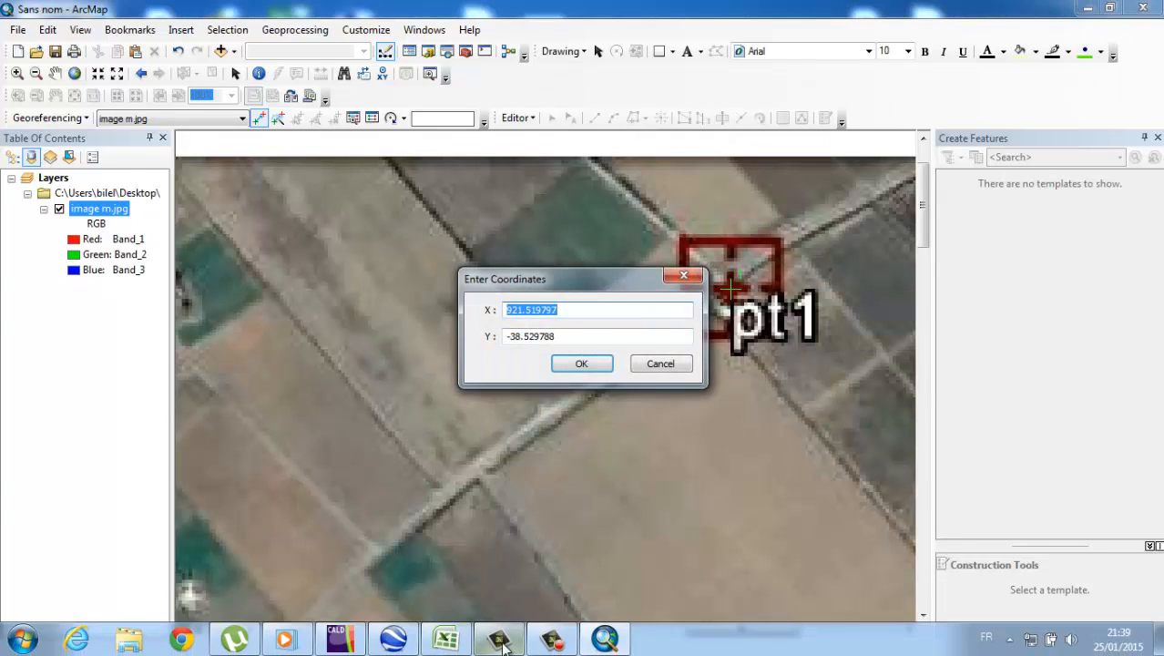
{"action": "left_click", "coordinate": [446, 642]}
{"action": "left_click_drag", "start_coordinate": [400, 162], "coordinate": [304, 144]}
{"action": "left_click_drag", "start_coordinate": [485, 383], "coordinate": [485, 343]}
{"action": "left_click", "coordinate": [257, 337]}
{"action": "right_click", "coordinate": [258, 343]}
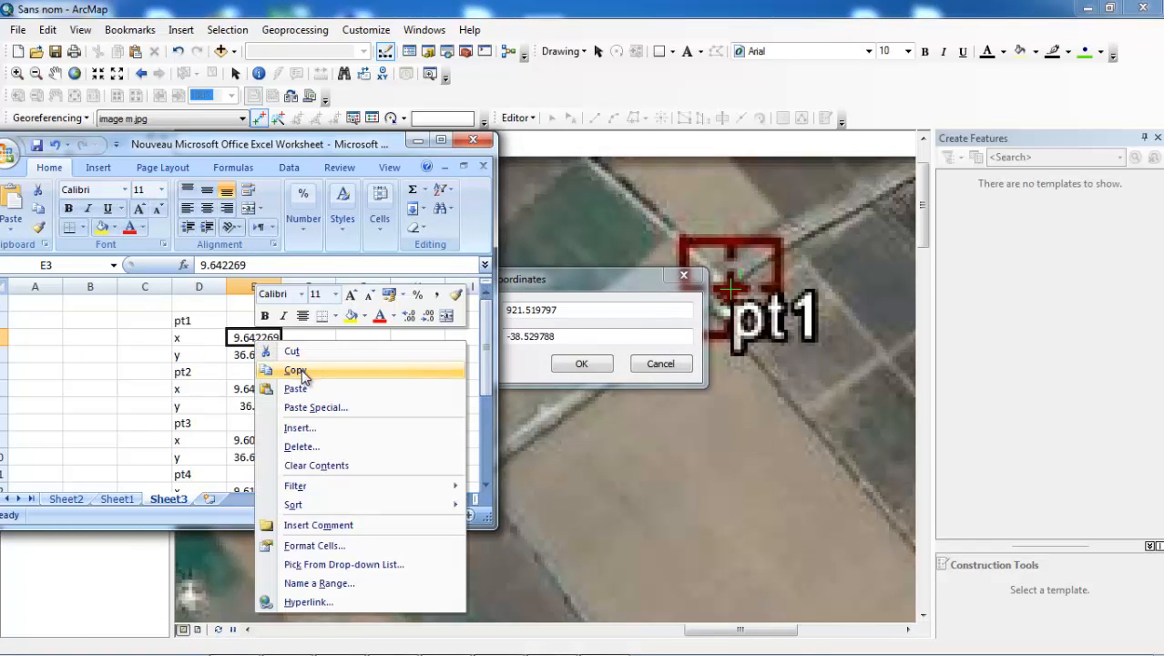
{"action": "left_click", "coordinate": [295, 369]}
{"action": "left_click", "coordinate": [551, 310]}
{"action": "left_click_drag", "start_coordinate": [551, 310], "coordinate": [505, 310]}
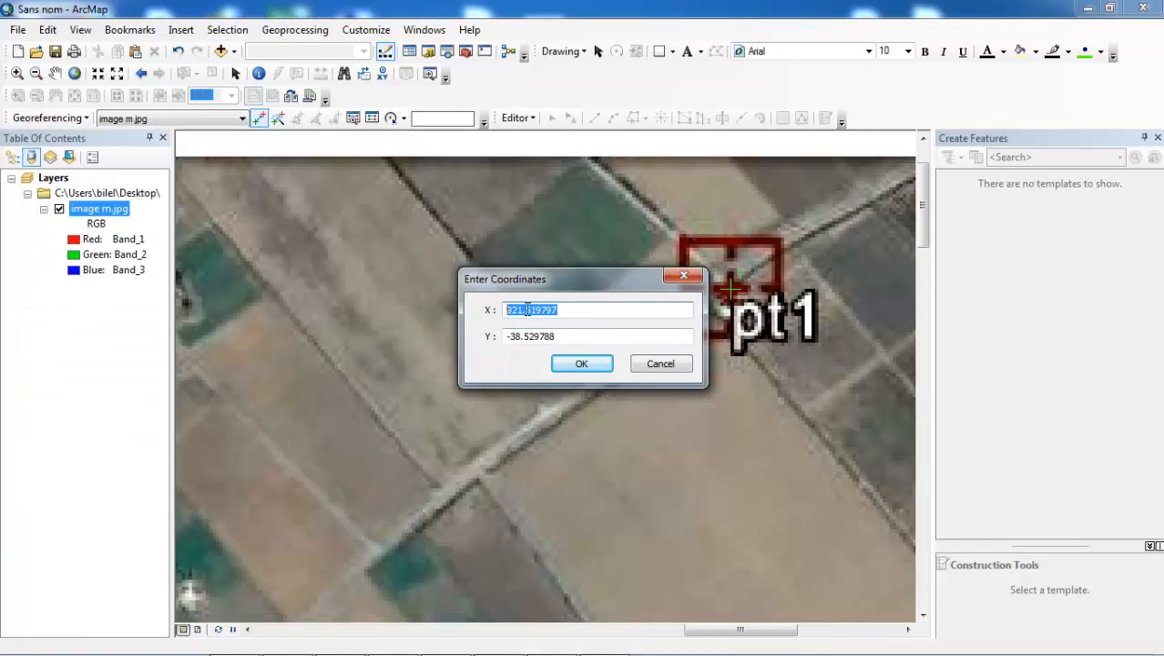
{"action": "right_click", "coordinate": [527, 310]}
{"action": "left_click", "coordinate": [578, 388]}
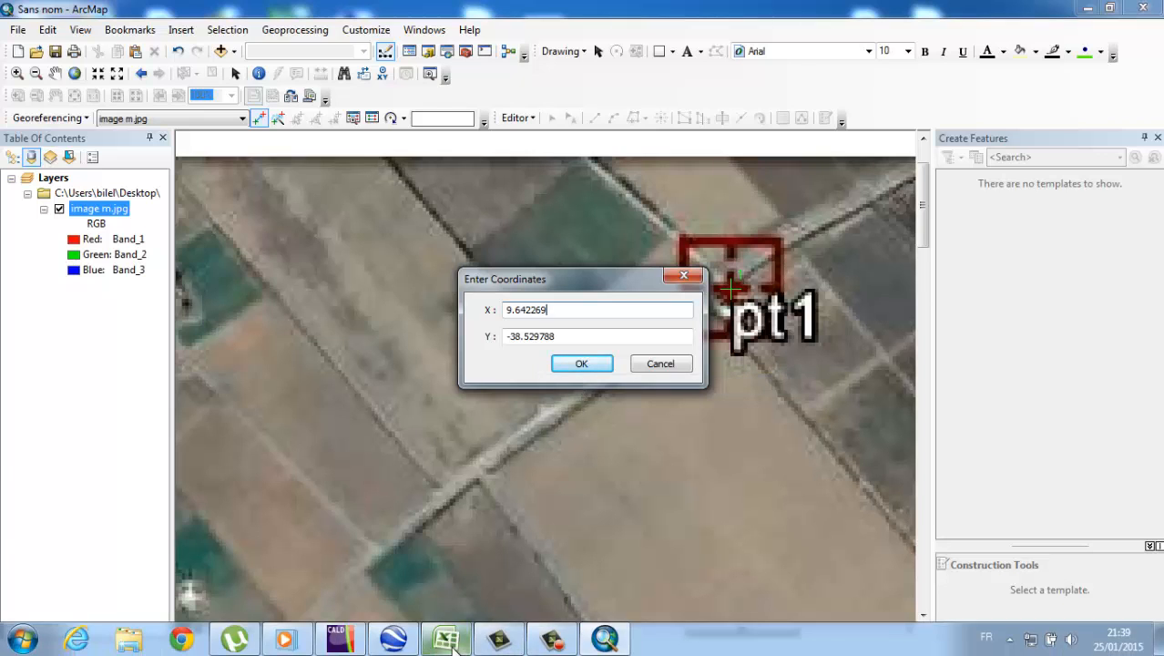
Copy pt1's latitude, 36.667057, from cell E4 of the Excel worksheet into the control point's Y coordinate and accept the coordinates
{"action": "left_click", "coordinate": [450, 642]}
{"action": "right_click", "coordinate": [264, 356]}
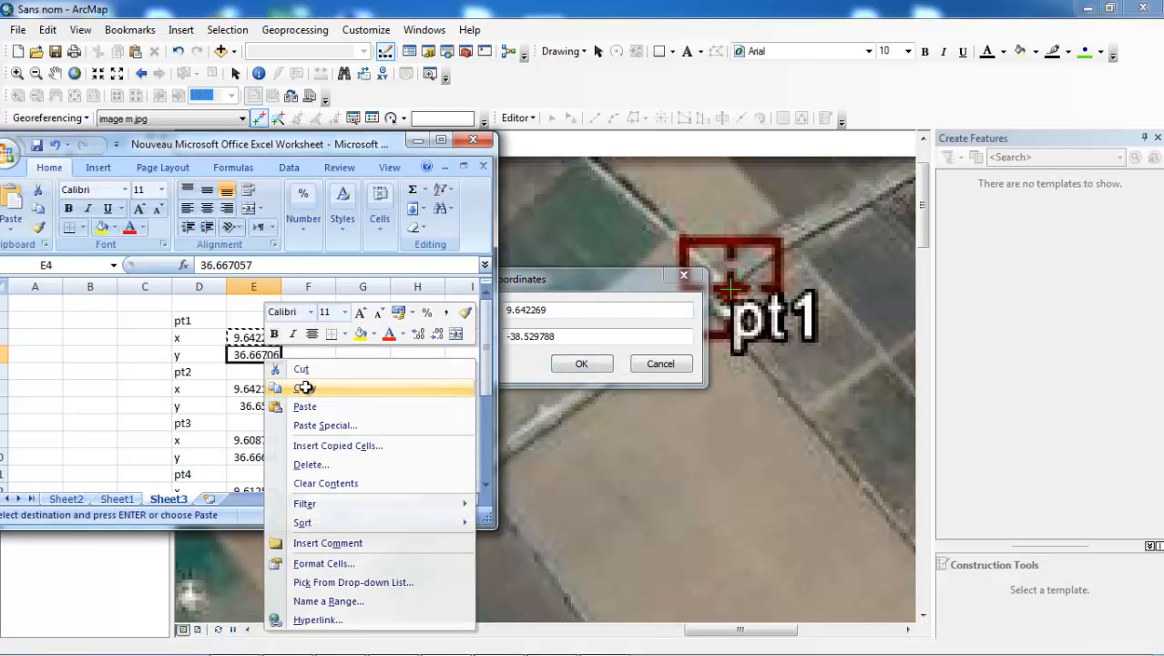
{"action": "left_click", "coordinate": [304, 388]}
{"action": "left_click", "coordinate": [571, 332]}
{"action": "left_click_drag", "start_coordinate": [571, 333], "coordinate": [494, 344]}
{"action": "right_click", "coordinate": [515, 340]}
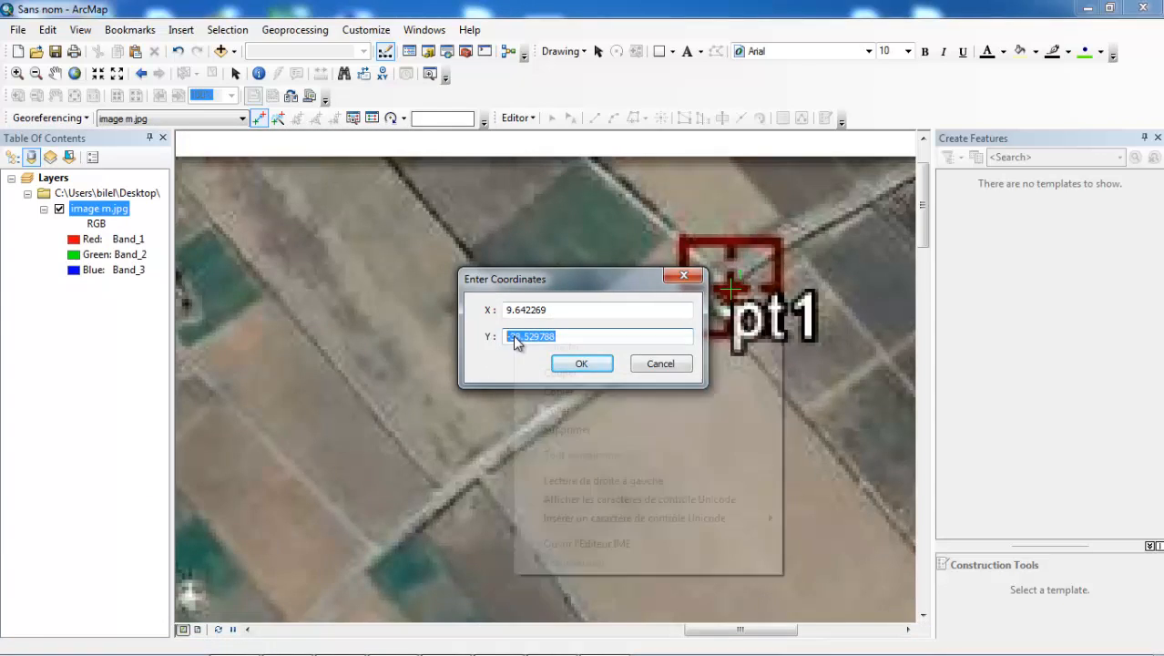
{"action": "left_click", "coordinate": [558, 411]}
{"action": "left_click", "coordinate": [580, 364]}
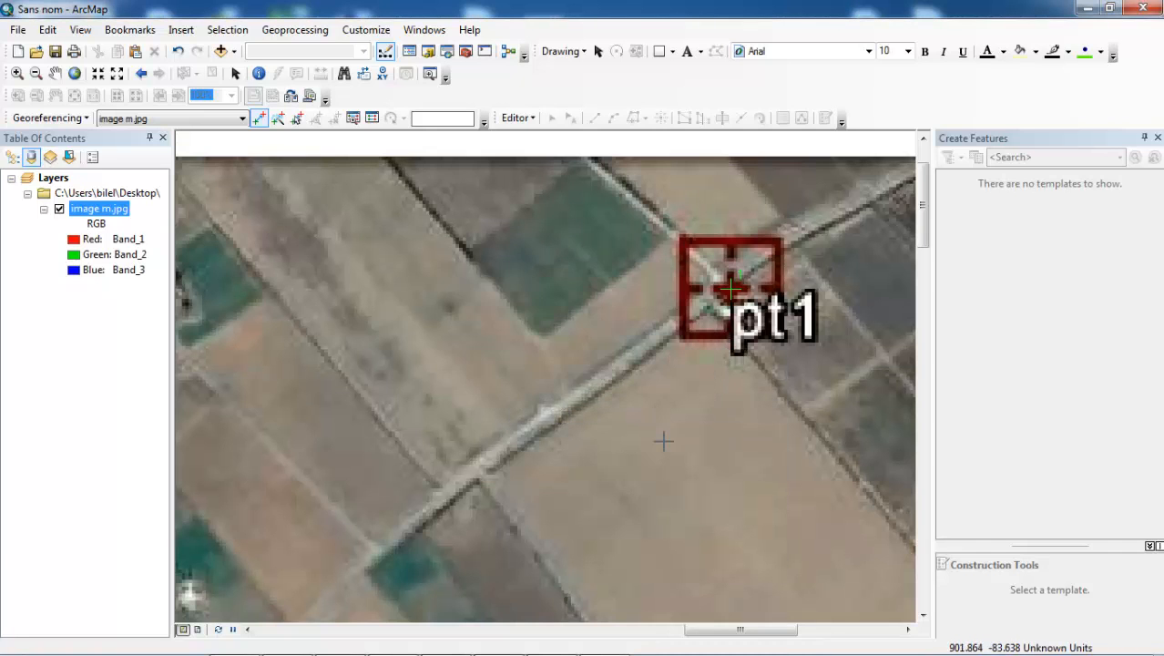
Place the second control point at the centre of marker pt2 on the image
{"action": "scroll", "coordinate": [660, 436], "scroll_direction": "down", "scroll_amount": 4}
{"action": "scroll", "coordinate": [662, 478], "scroll_direction": "up", "scroll_amount": 4}
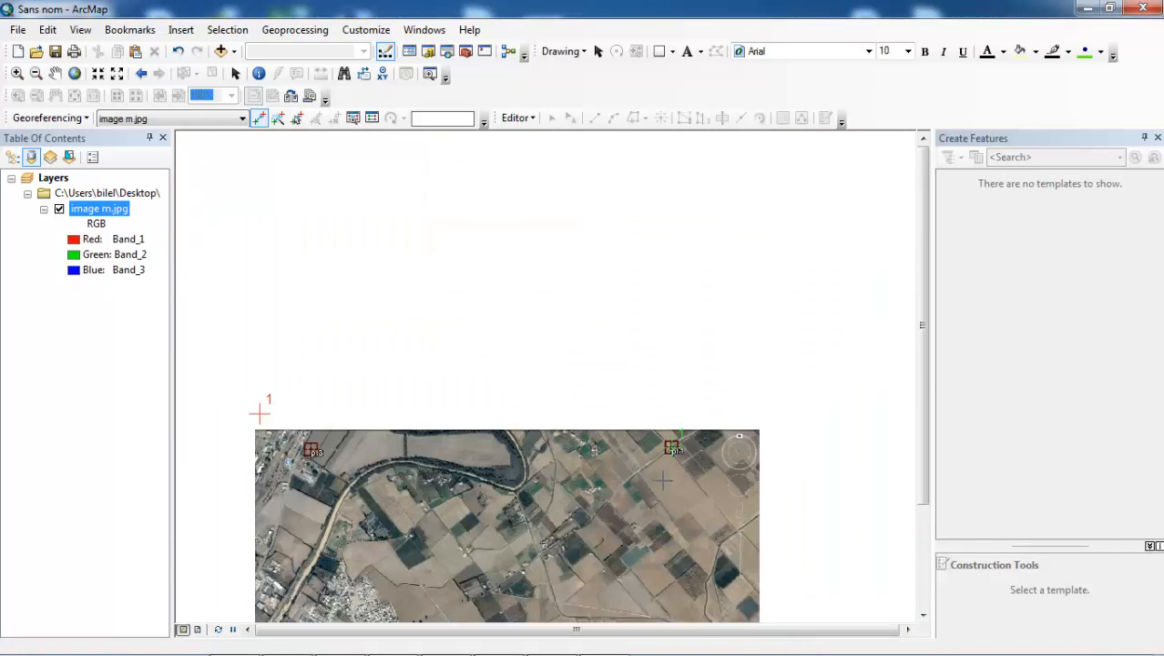
{"action": "scroll", "coordinate": [697, 372], "scroll_direction": "up", "scroll_amount": 3}
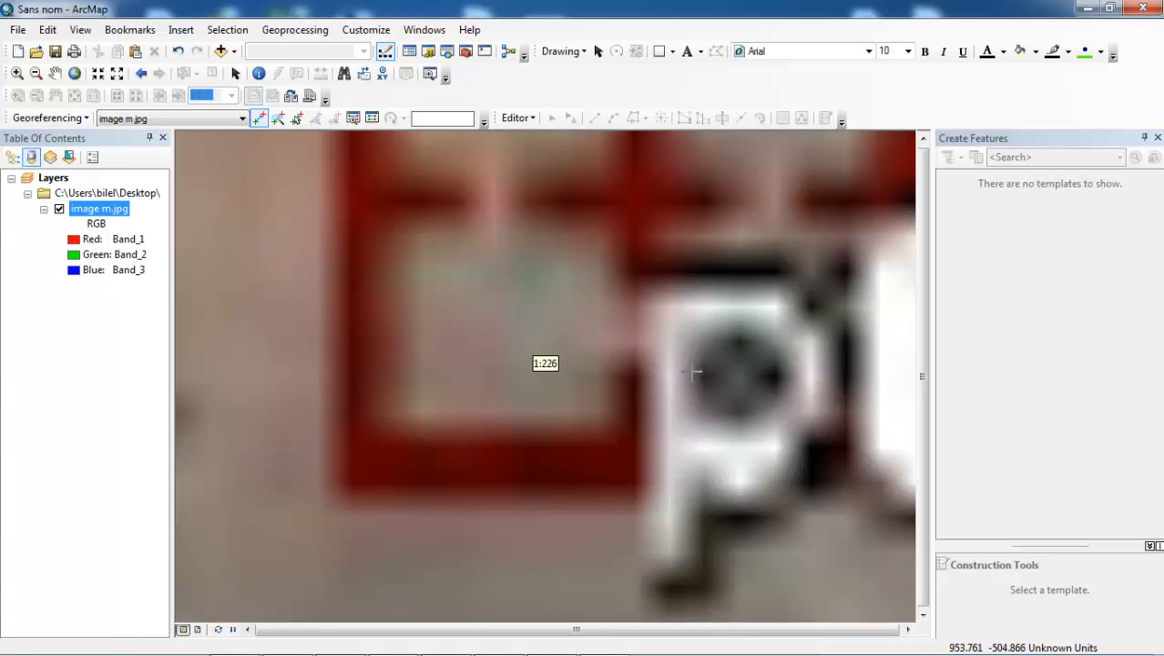
{"action": "scroll", "coordinate": [625, 319], "scroll_direction": "down", "scroll_amount": 4}
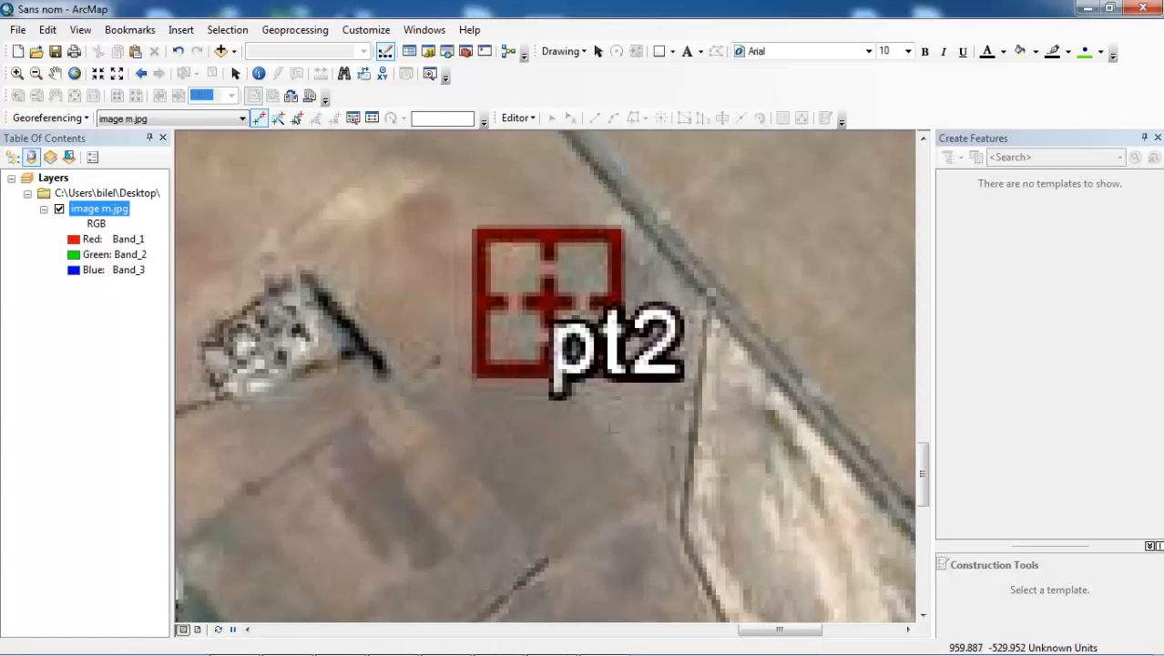
{"action": "scroll", "coordinate": [548, 314], "scroll_direction": "up", "scroll_amount": 5}
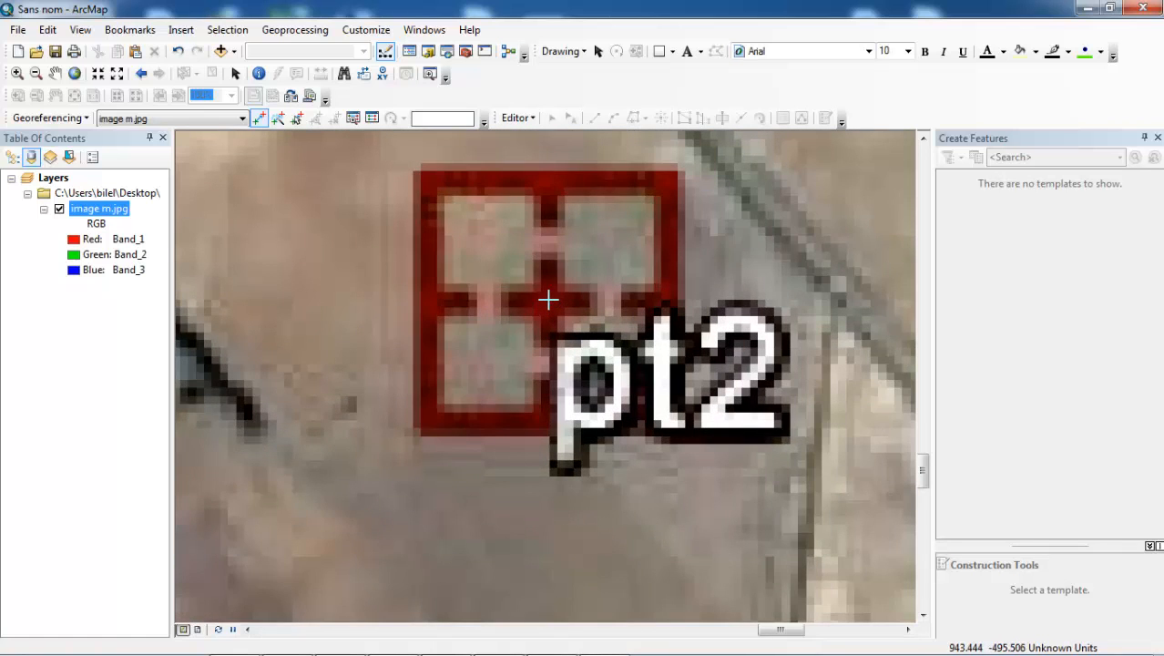
{"action": "right_click", "coordinate": [549, 302]}
Copy pt2's longitude, 9.642155, from cell E6 of the Excel worksheet into the X coordinate of the second control point
{"action": "left_click", "coordinate": [592, 309]}
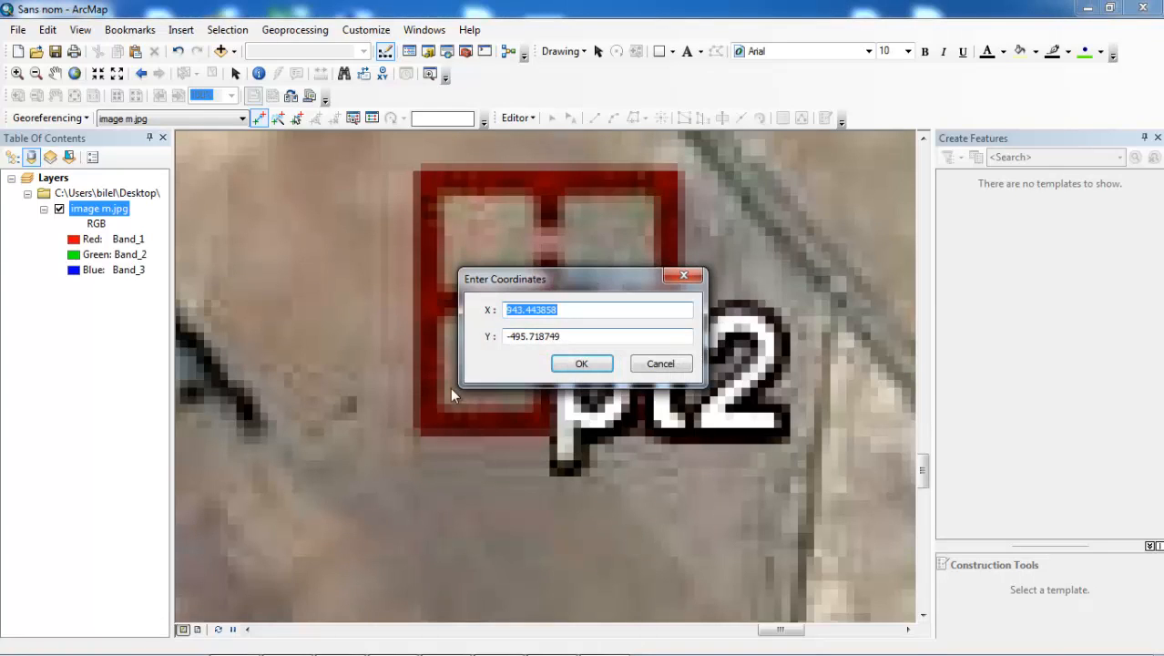
{"action": "left_click", "coordinate": [445, 640]}
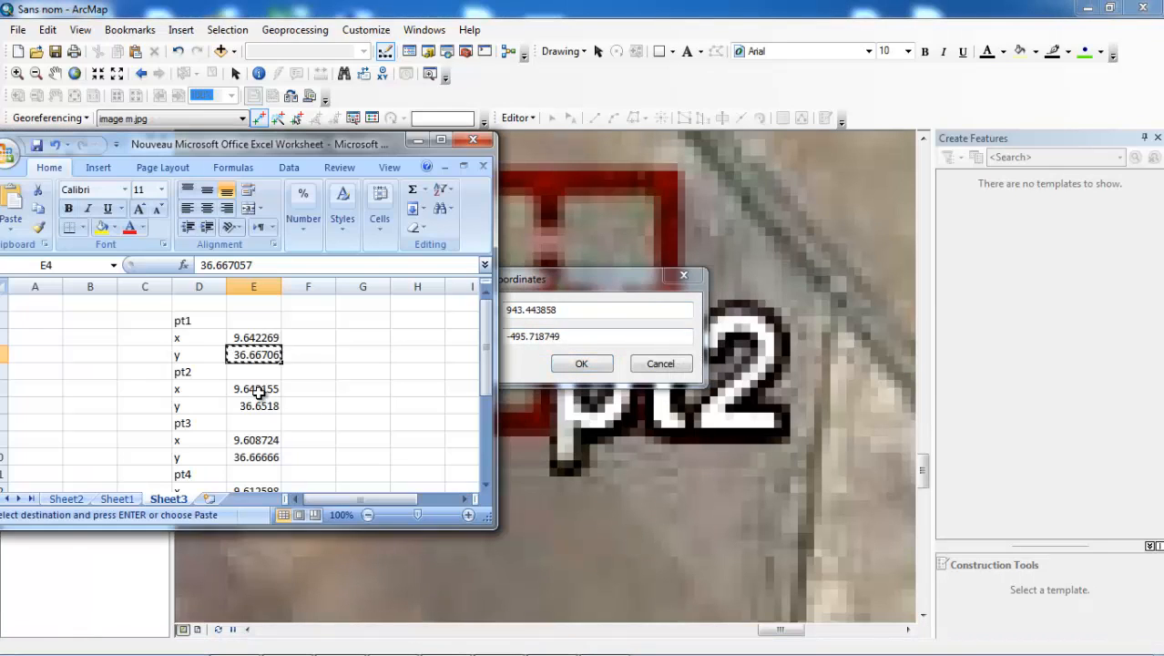
{"action": "left_click", "coordinate": [260, 389]}
{"action": "right_click", "coordinate": [259, 389]}
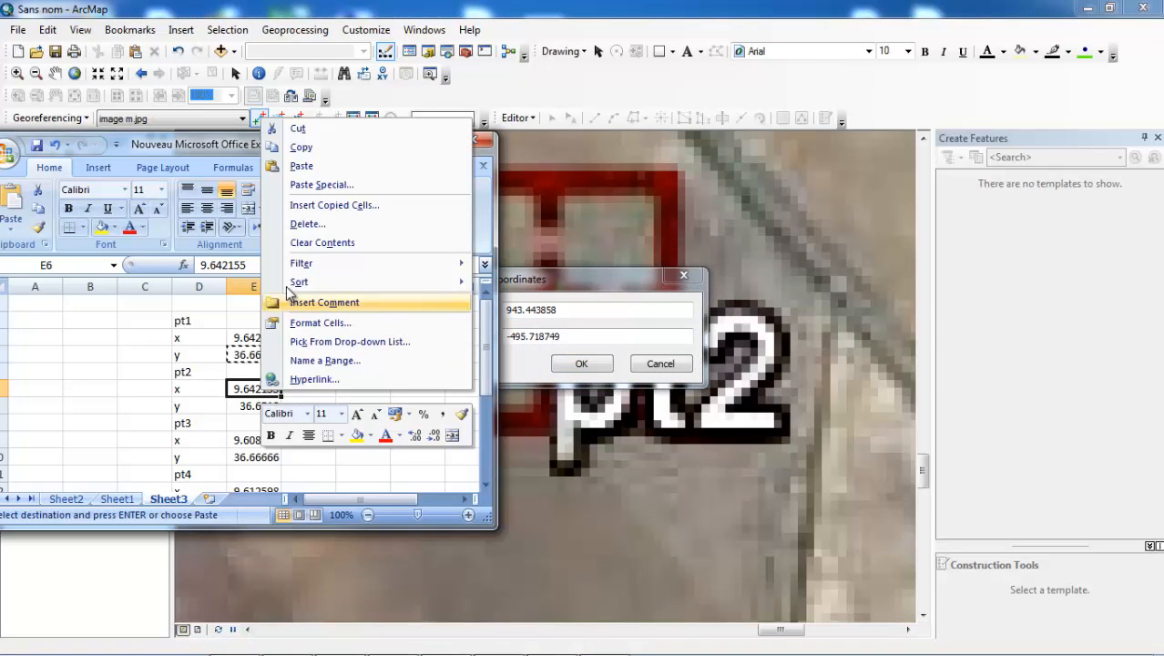
{"action": "left_click", "coordinate": [300, 146]}
{"action": "left_click_drag", "start_coordinate": [564, 310], "coordinate": [497, 314]}
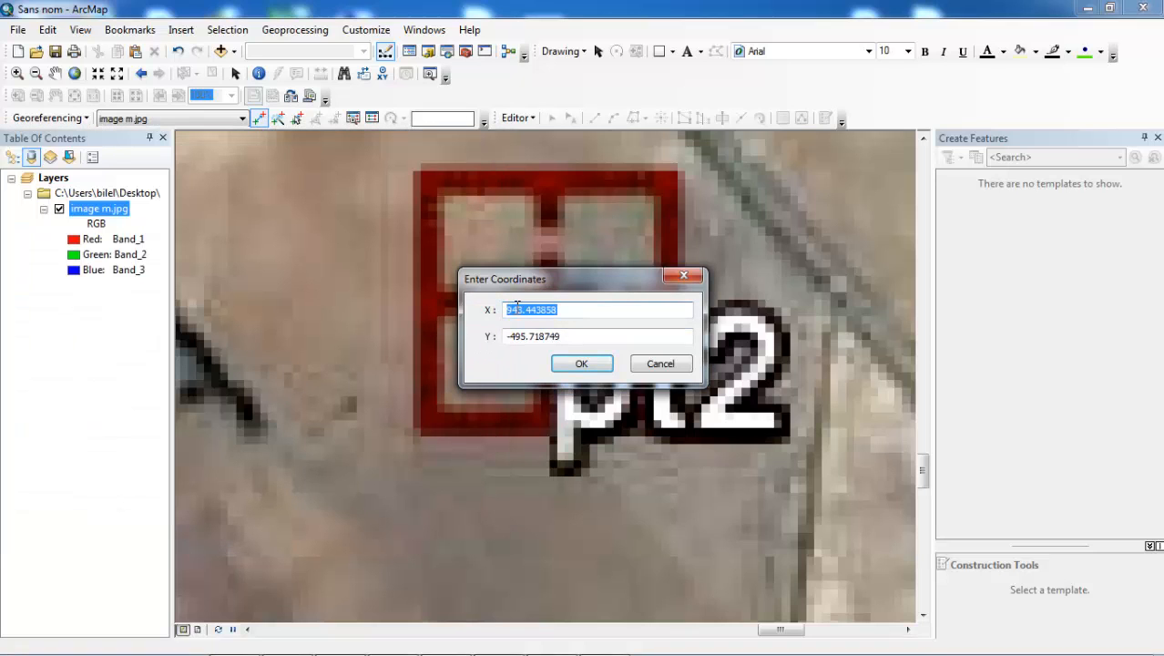
{"action": "right_click", "coordinate": [517, 309]}
{"action": "left_click", "coordinate": [565, 383]}
Copy pt2's latitude, 36.6518, from cell E7 of the Excel worksheet into the control point's Y coordinate and accept the coordinates
{"action": "left_click", "coordinate": [445, 640]}
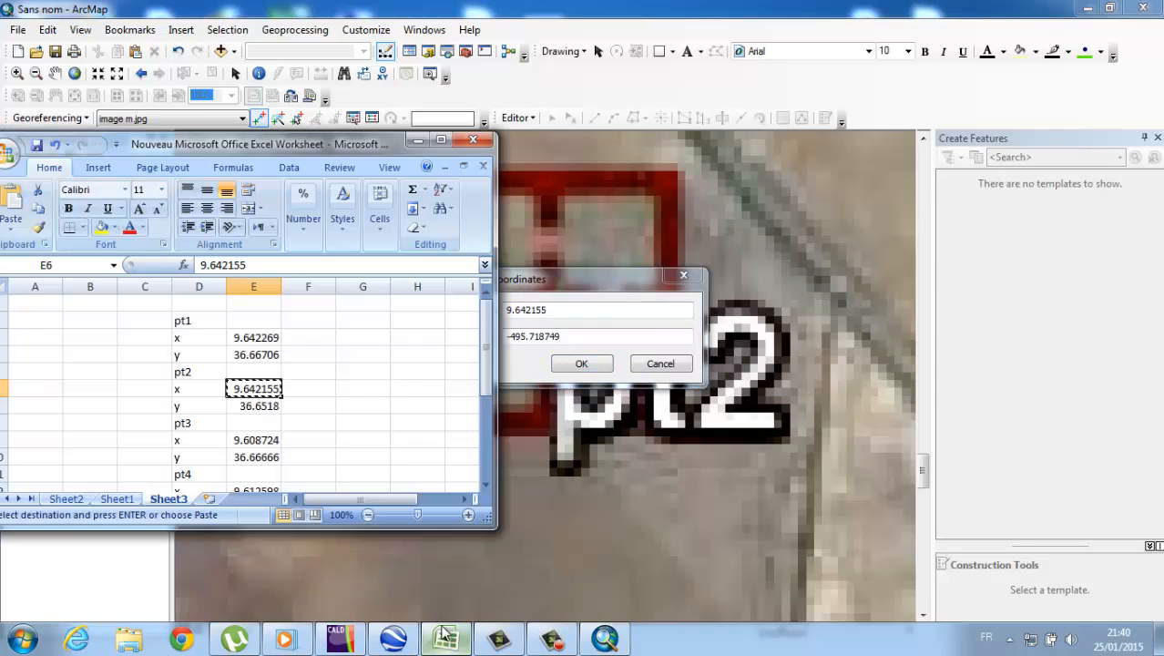
{"action": "right_click", "coordinate": [270, 409]}
{"action": "left_click", "coordinate": [309, 164]}
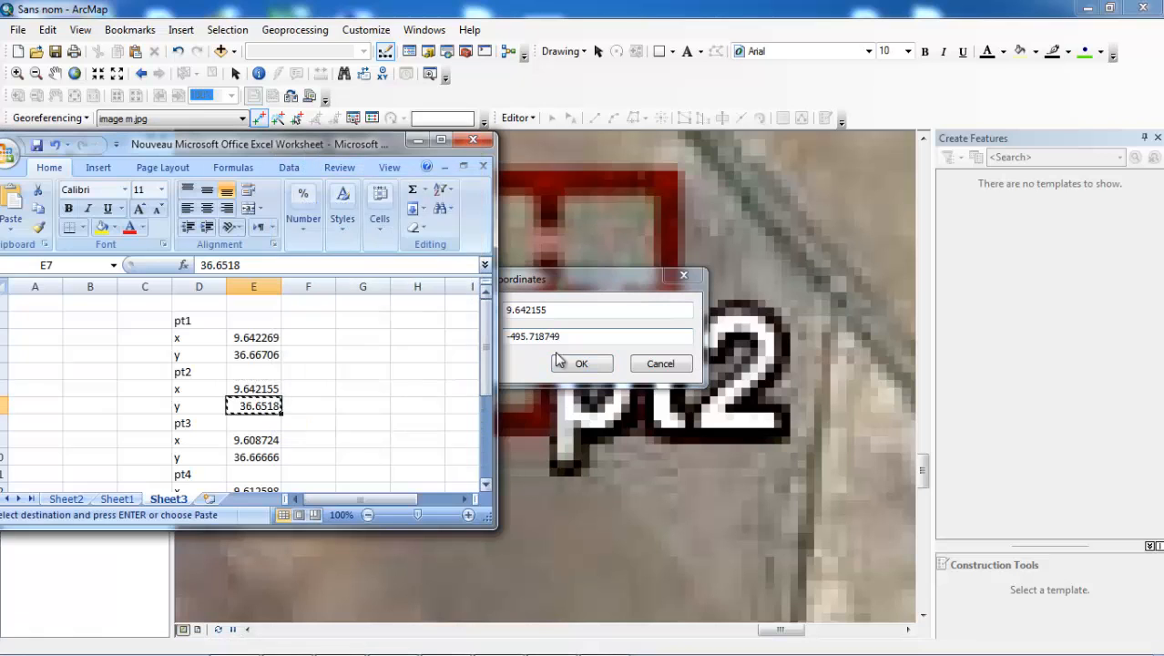
{"action": "left_click", "coordinate": [574, 336]}
{"action": "left_click_drag", "start_coordinate": [574, 336], "coordinate": [499, 337]}
{"action": "right_click", "coordinate": [546, 336]}
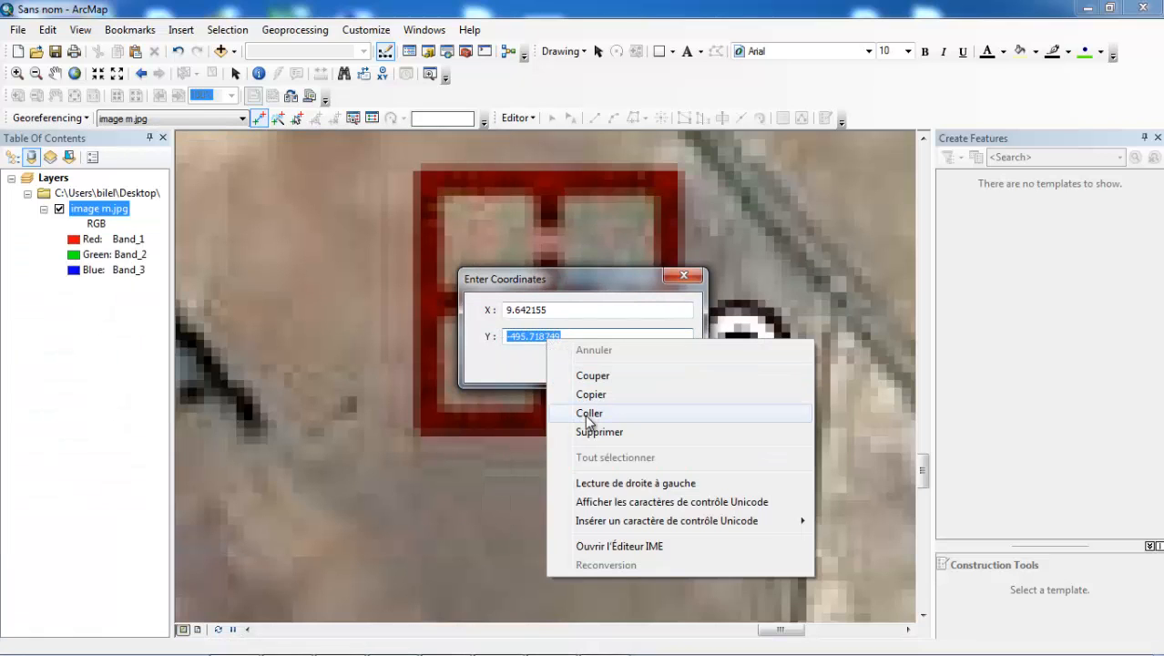
{"action": "left_click", "coordinate": [592, 408]}
{"action": "left_click", "coordinate": [583, 364]}
Place the third control point at the centre of marker pt3 on the image
{"action": "scroll", "coordinate": [552, 366], "scroll_direction": "down", "scroll_amount": 3}
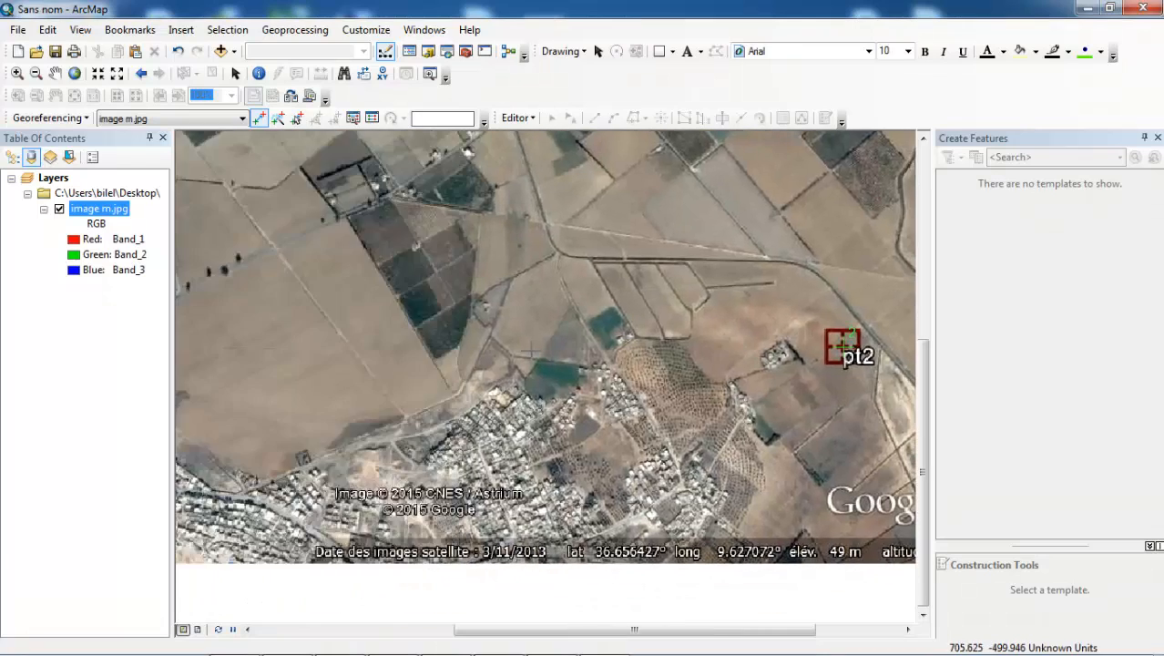
{"action": "left_click_drag", "start_coordinate": [498, 350], "coordinate": [711, 350]}
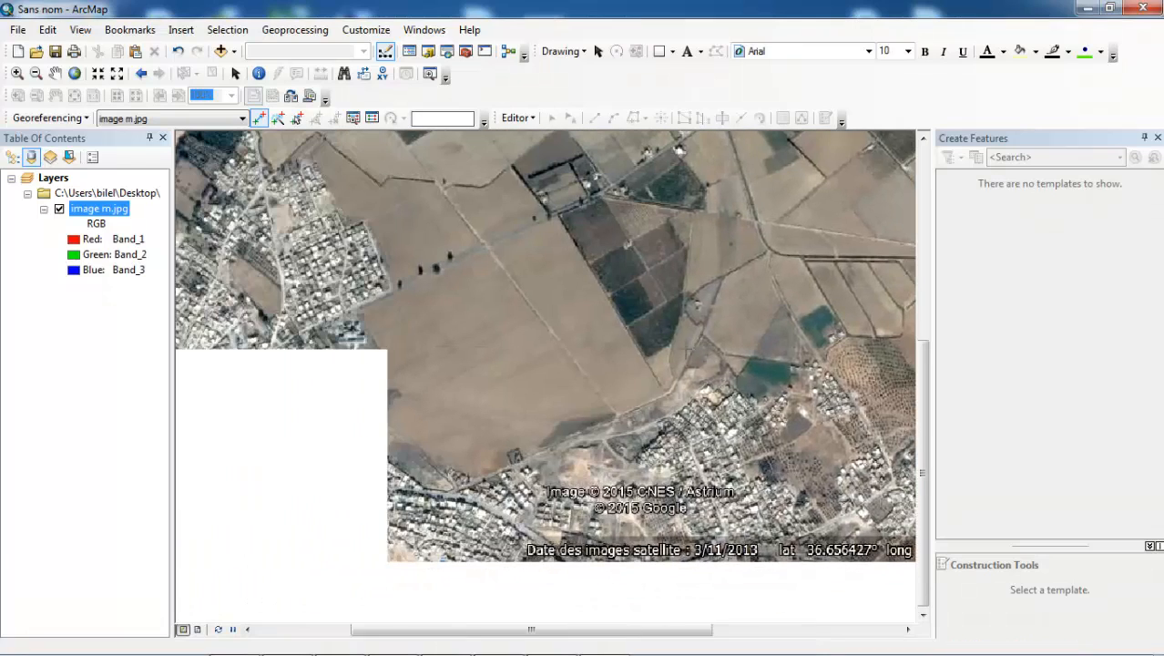
{"action": "left_click_drag", "start_coordinate": [425, 335], "coordinate": [647, 335]}
{"action": "left_click_drag", "start_coordinate": [435, 401], "coordinate": [468, 585]}
{"action": "left_click_drag", "start_coordinate": [455, 339], "coordinate": [459, 567]}
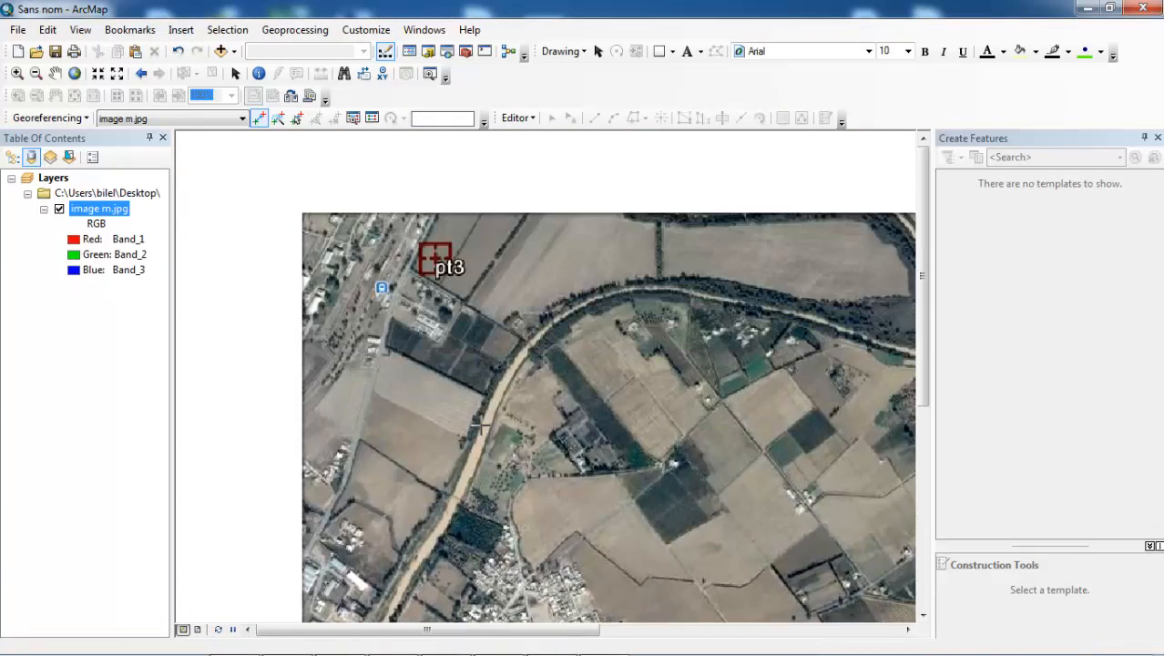
{"action": "left_click_drag", "start_coordinate": [446, 280], "coordinate": [471, 359]}
{"action": "scroll", "coordinate": [446, 338], "scroll_direction": "down", "scroll_amount": 3}
{"action": "scroll", "coordinate": [450, 339], "scroll_direction": "up", "scroll_amount": 4}
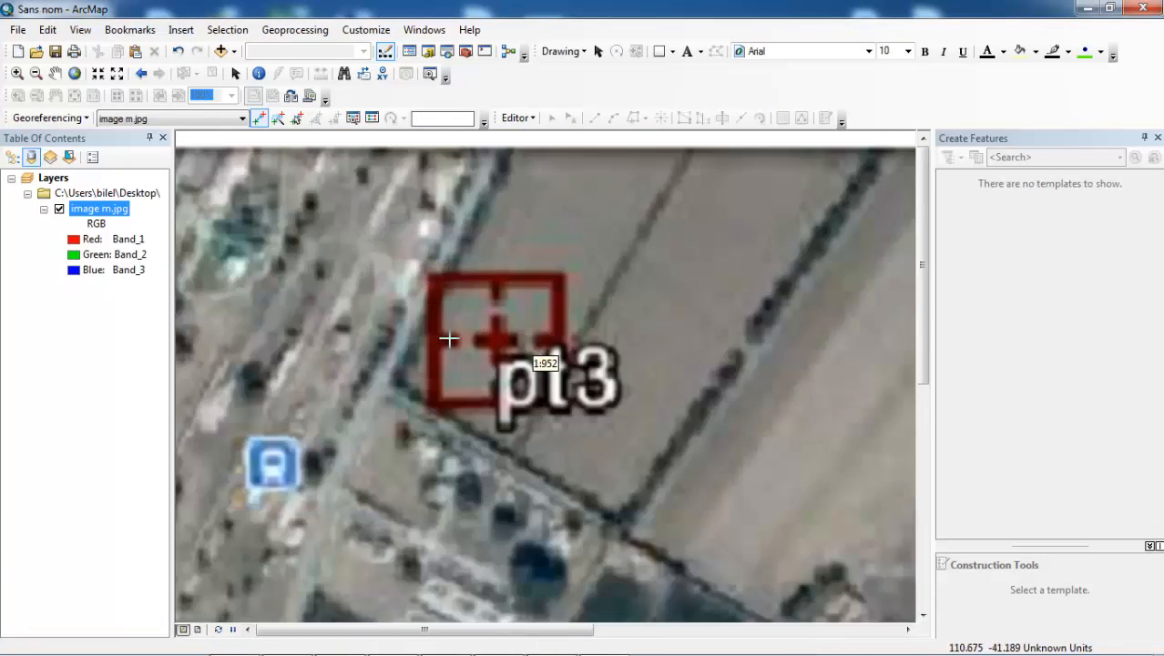
{"action": "scroll", "coordinate": [524, 355], "scroll_direction": "up", "scroll_amount": 1}
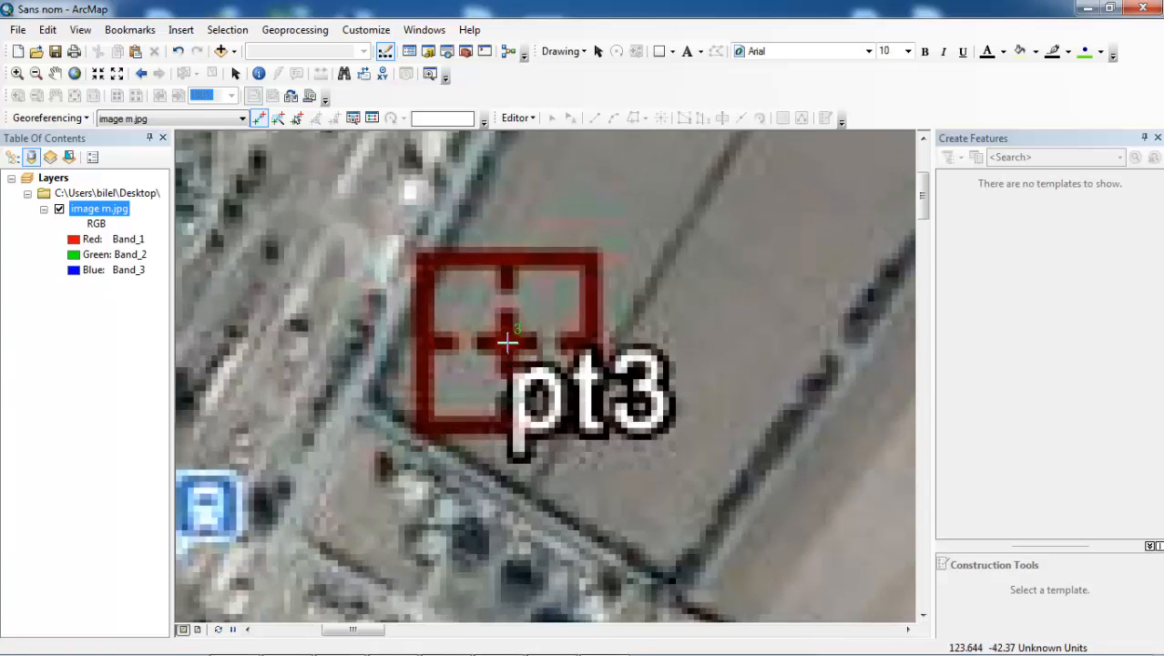
{"action": "left_click", "coordinate": [507, 342]}
Copy pt3's longitude, 9.608724, from cell E9 of the Excel worksheet into the X coordinate of the third control point
{"action": "right_click", "coordinate": [507, 342]}
{"action": "left_click", "coordinate": [546, 349]}
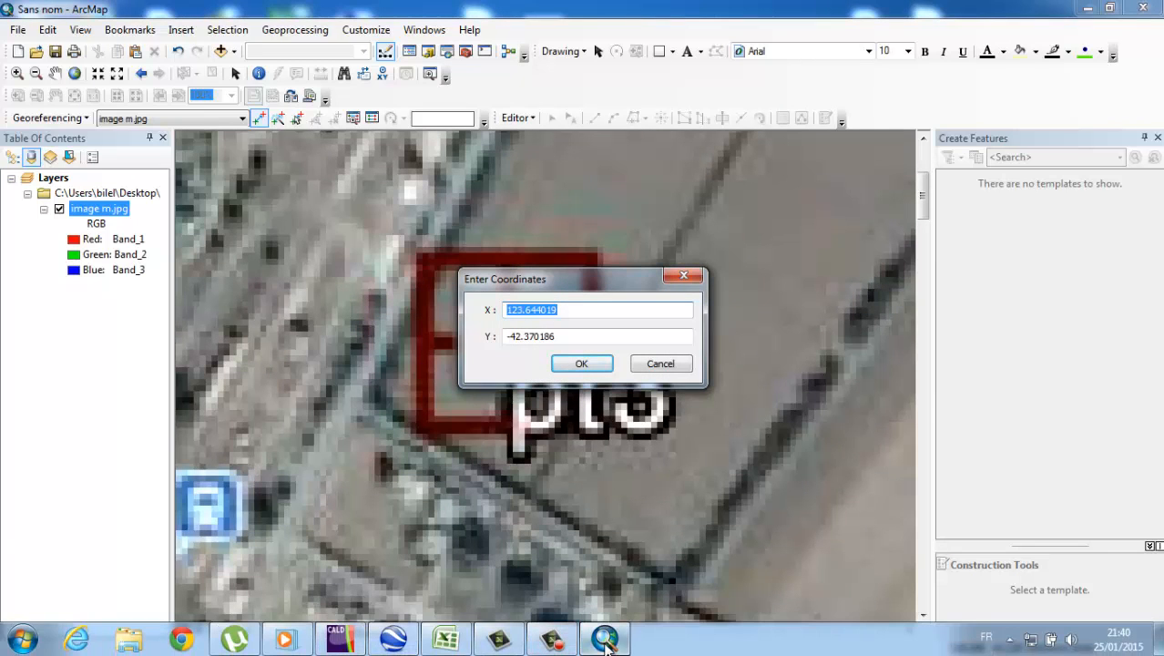
{"action": "left_click", "coordinate": [446, 638]}
{"action": "right_click", "coordinate": [262, 439]}
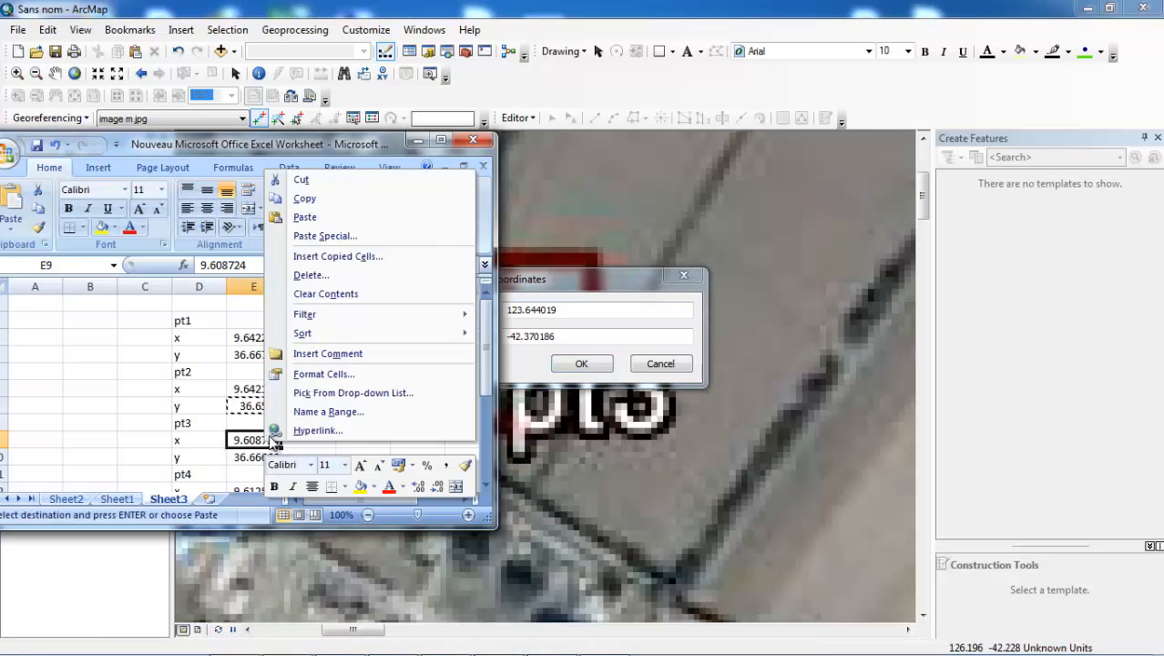
{"action": "left_click", "coordinate": [305, 122]}
{"action": "left_click", "coordinate": [415, 142]}
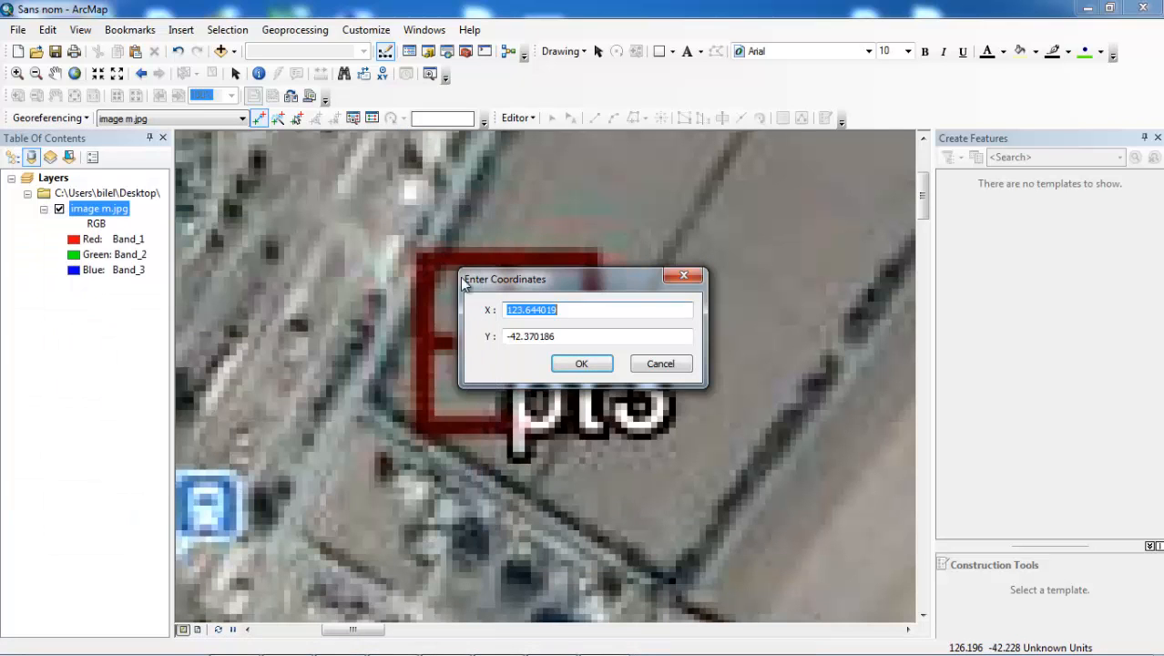
{"action": "right_click", "coordinate": [528, 309]}
{"action": "left_click", "coordinate": [573, 382]}
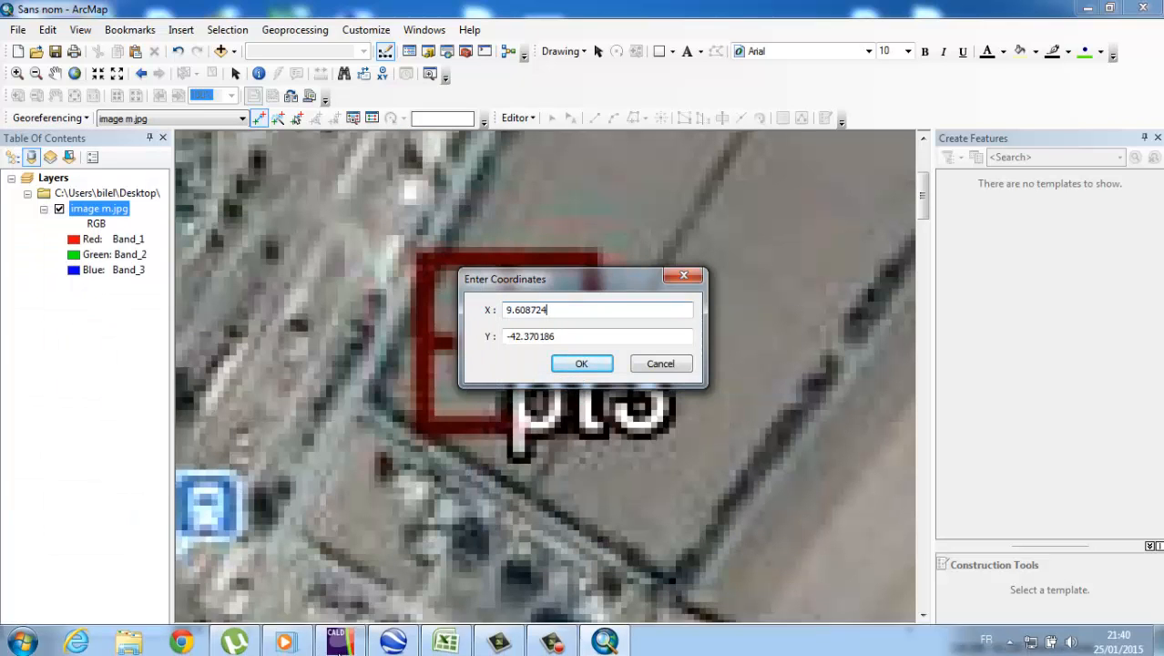
Copy pt3's latitude, 36.66666, from cell E10 of the Excel worksheet into the control point's Y coordinate and accept the coordinates
{"action": "left_click", "coordinate": [445, 638]}
{"action": "right_click", "coordinate": [263, 462]}
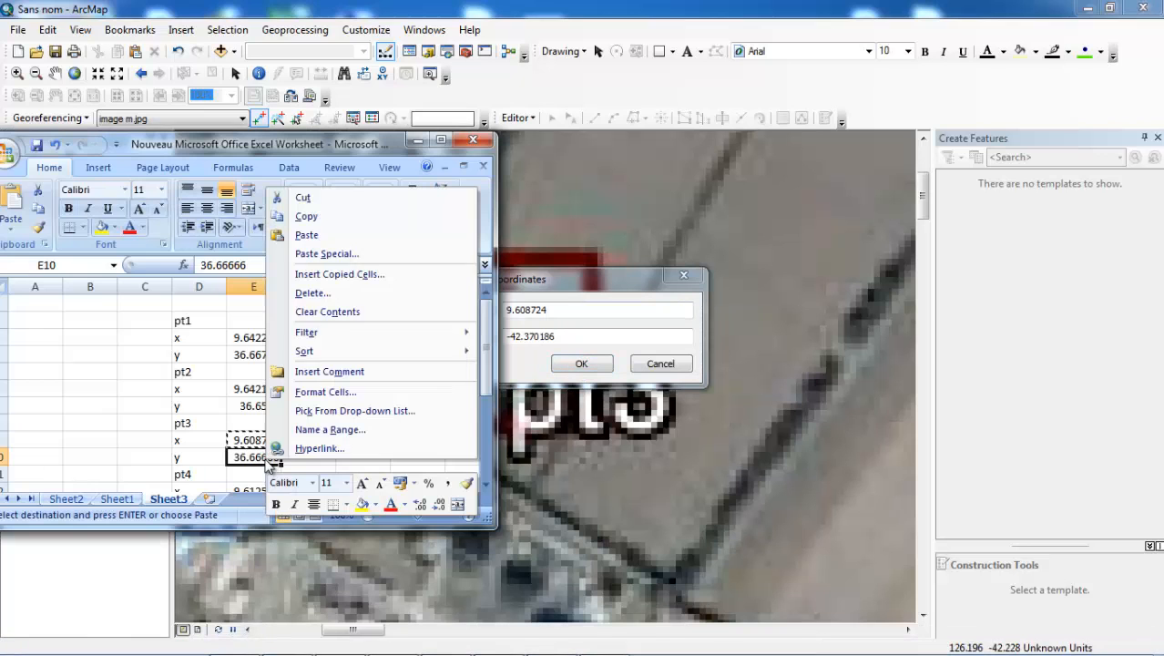
{"action": "left_click", "coordinate": [415, 139]}
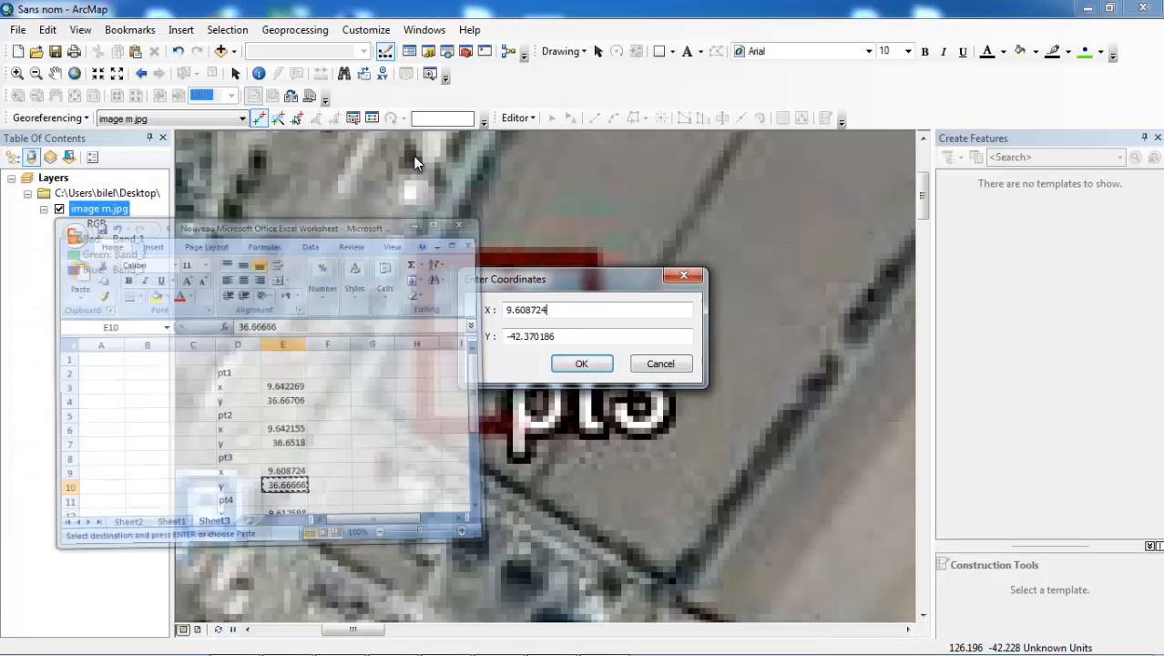
{"action": "left_click_drag", "start_coordinate": [555, 336], "coordinate": [502, 336]}
{"action": "right_click", "coordinate": [518, 339]}
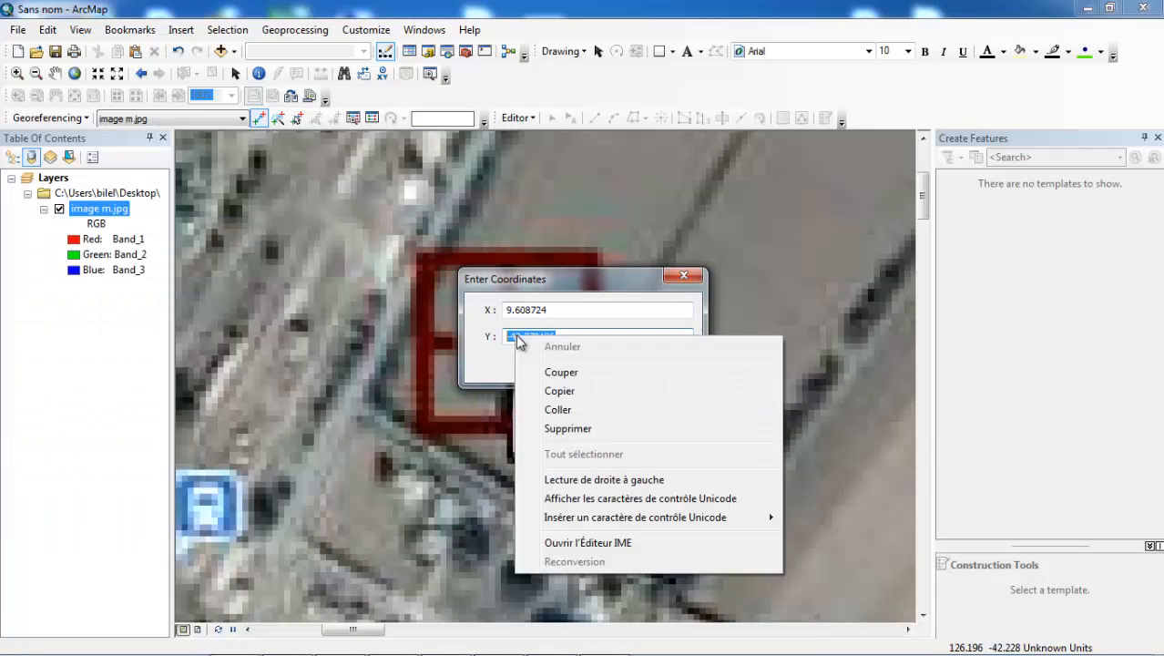
{"action": "left_click", "coordinate": [559, 410]}
{"action": "left_click", "coordinate": [588, 362]}
Place the fourth control point at the centre of marker pt4 on the image
{"action": "scroll", "coordinate": [562, 389], "scroll_direction": "up", "scroll_amount": 2}
{"action": "scroll", "coordinate": [562, 391], "scroll_direction": "down", "scroll_amount": 5}
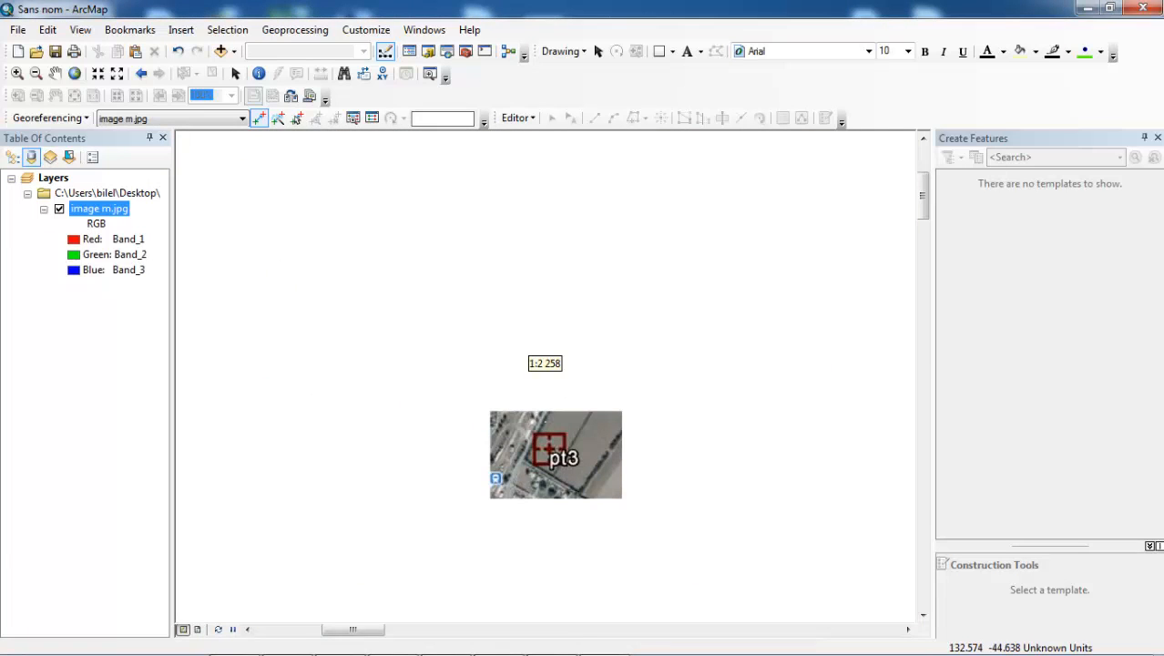
{"action": "left_click_drag", "start_coordinate": [544, 541], "coordinate": [459, 359]}
{"action": "left_click_drag", "start_coordinate": [505, 458], "coordinate": [429, 292]}
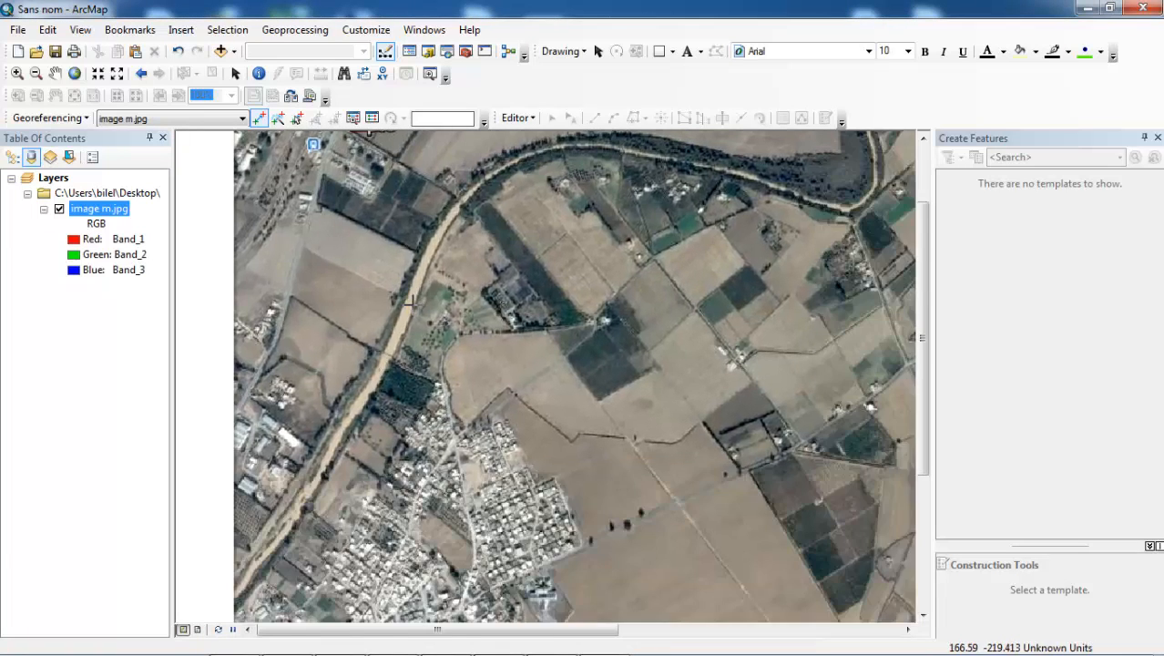
{"action": "left_click_drag", "start_coordinate": [390, 419], "coordinate": [452, 316]}
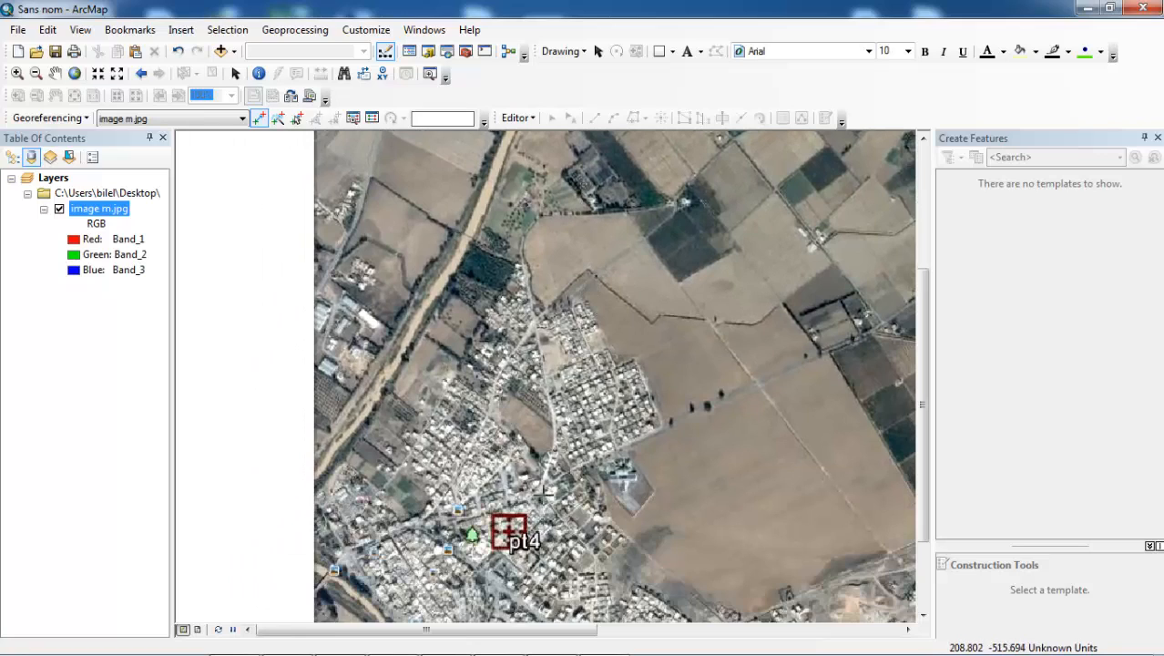
{"action": "scroll", "coordinate": [512, 530], "scroll_direction": "up", "scroll_amount": 3}
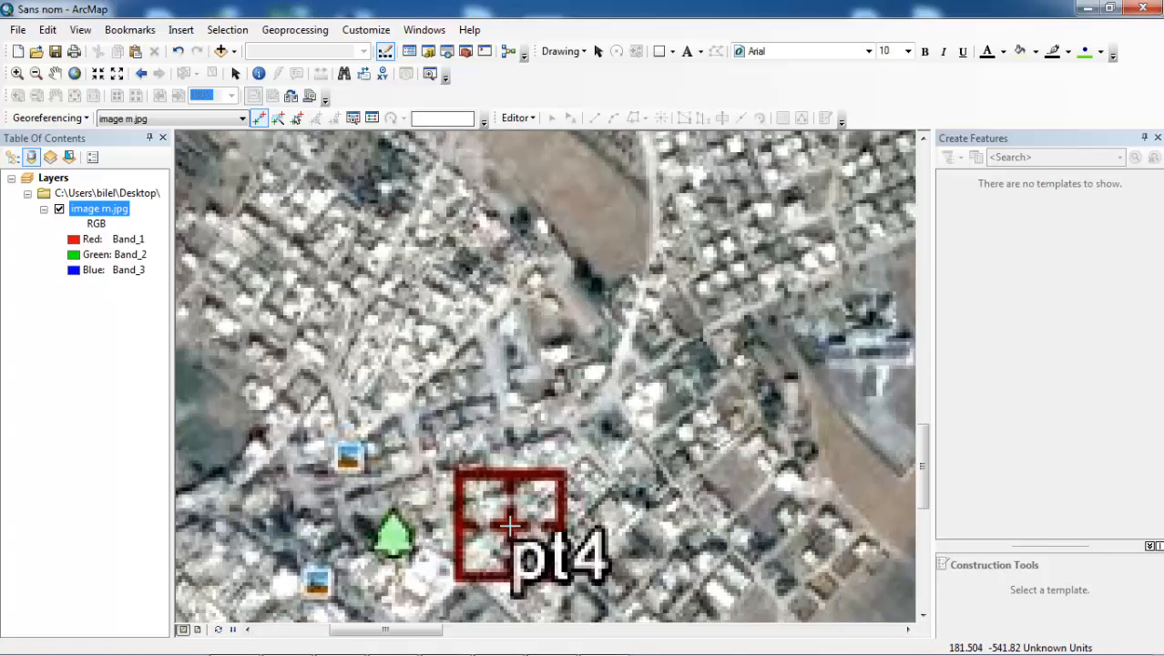
{"action": "scroll", "coordinate": [509, 526], "scroll_direction": "up", "scroll_amount": 3}
Copy pt4's longitude, 9.612598, from cell E12 of the Excel worksheet into the X coordinate of the fourth control point
{"action": "right_click", "coordinate": [509, 523]}
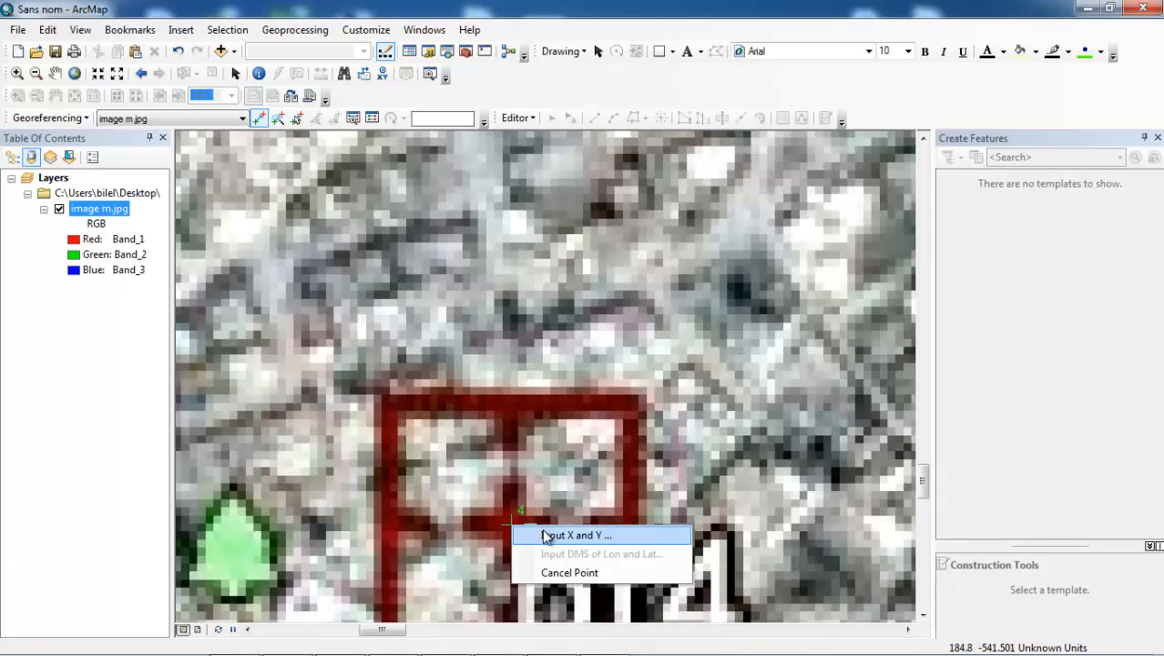
{"action": "left_click", "coordinate": [539, 534]}
{"action": "left_click", "coordinate": [446, 643]}
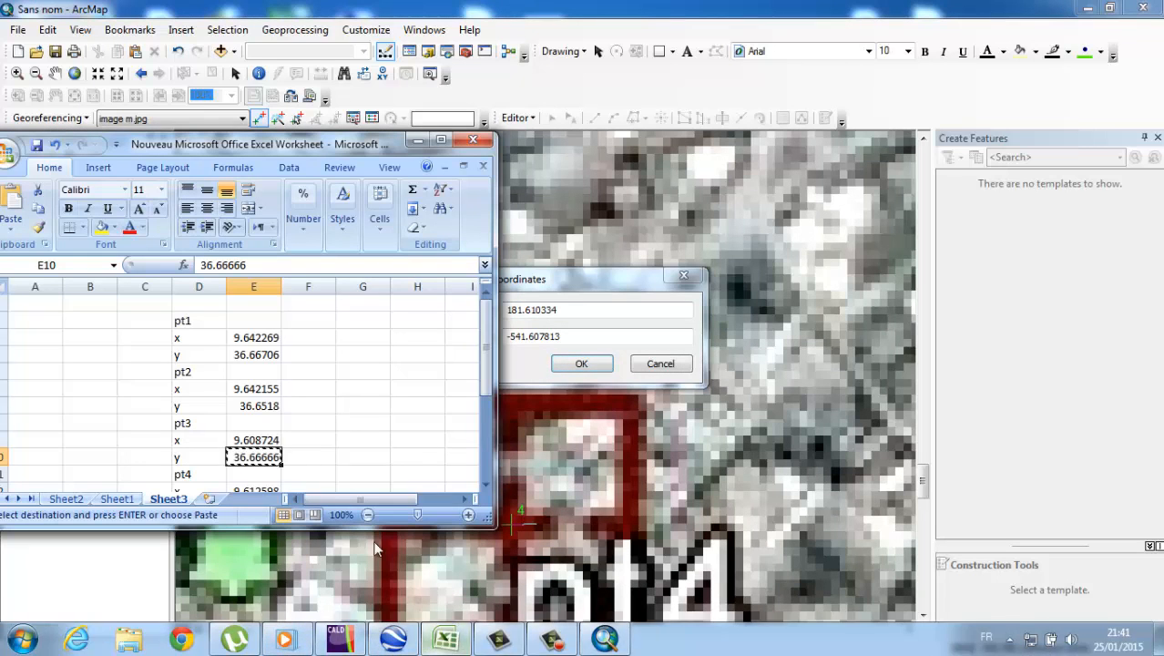
{"action": "scroll", "coordinate": [286, 442], "scroll_direction": "down", "scroll_amount": 2}
{"action": "right_click", "coordinate": [268, 390]}
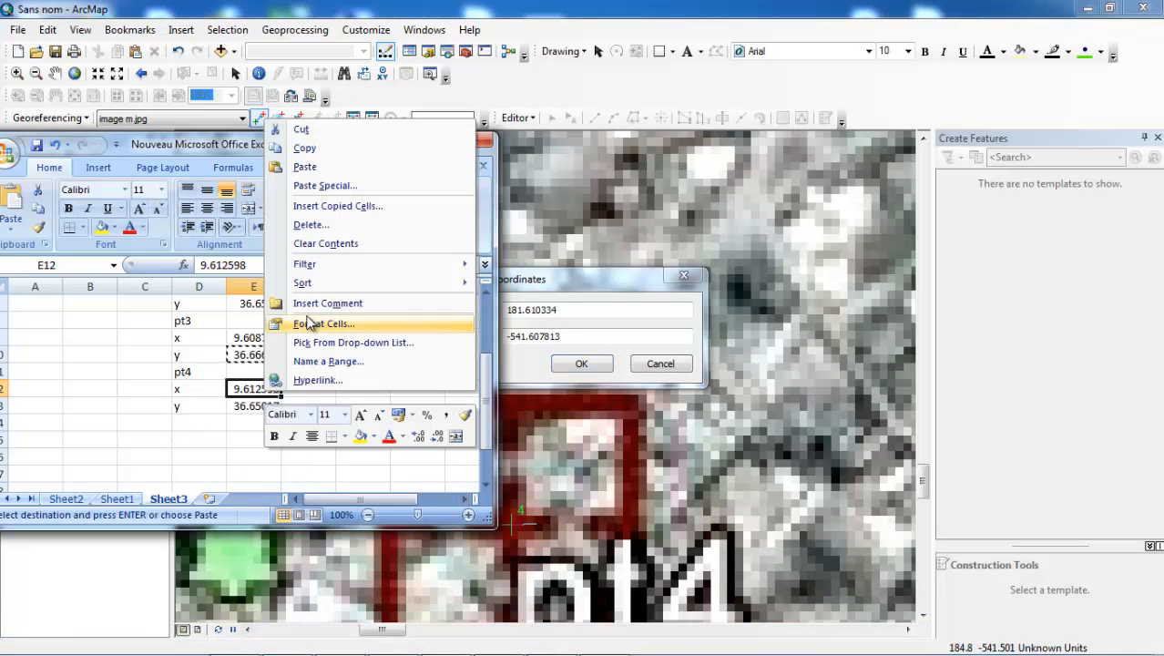
{"action": "left_click", "coordinate": [305, 147]}
{"action": "left_click", "coordinate": [545, 310]}
{"action": "double_click", "coordinate": [544, 309]}
{"action": "right_click", "coordinate": [544, 310]}
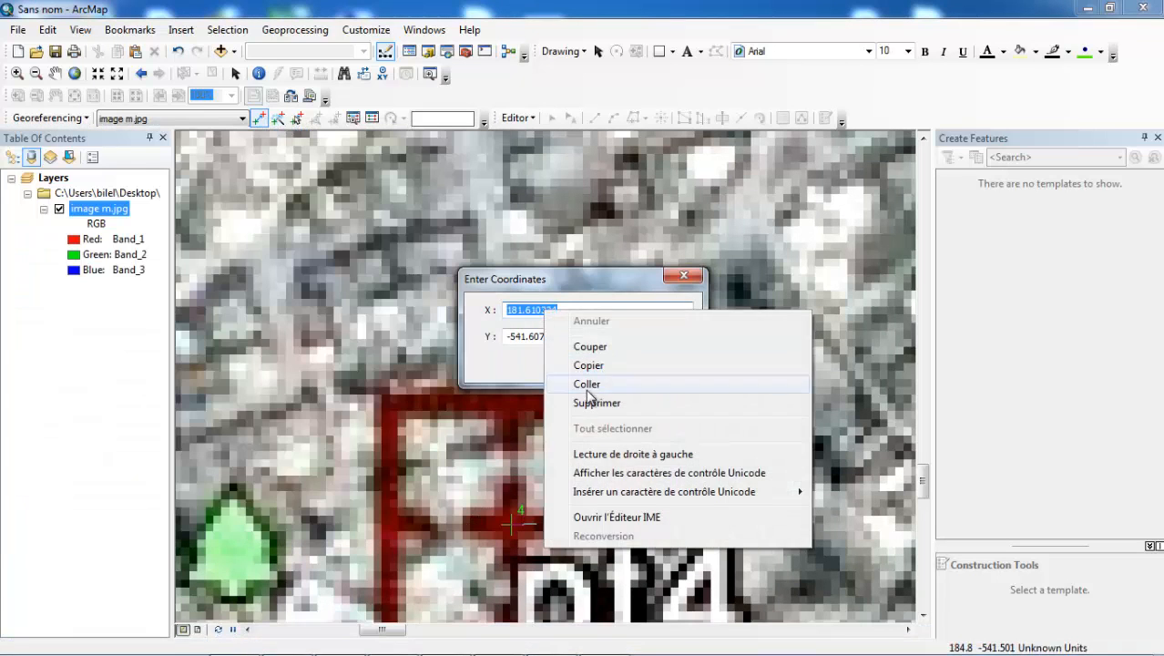
{"action": "left_click", "coordinate": [581, 383]}
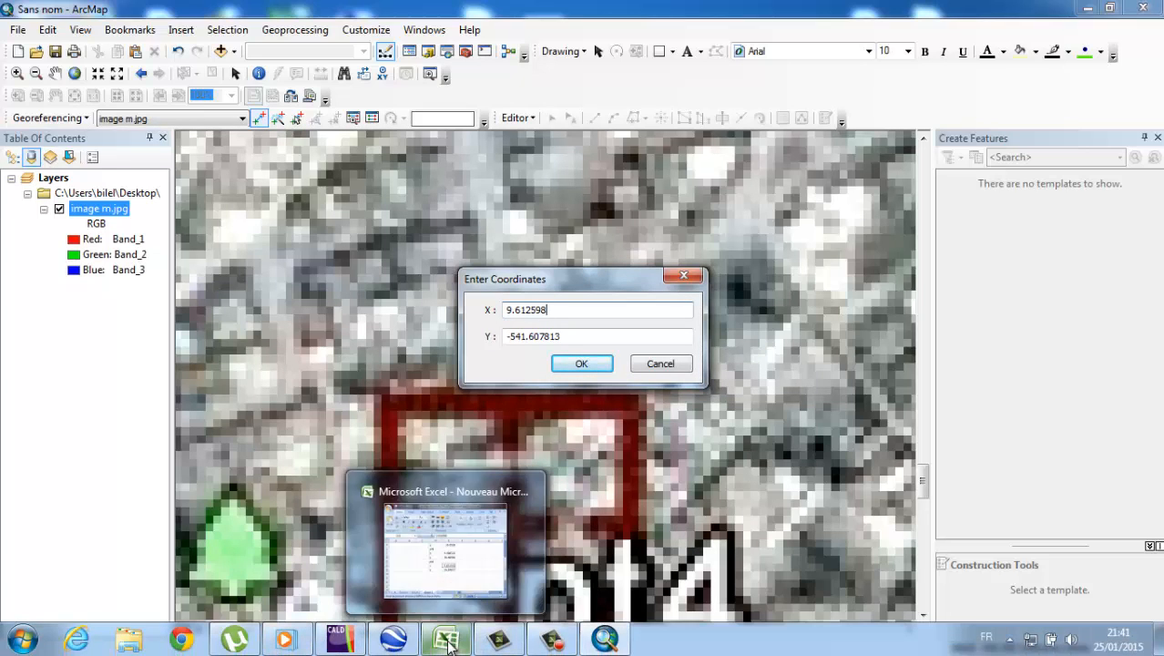
Copy pt4's latitude, 36.650173, from cell E13 of the Excel worksheet into the control point's Y coordinate and accept the coordinates
{"action": "left_click", "coordinate": [445, 645]}
{"action": "left_click", "coordinate": [445, 644]}
{"action": "left_click", "coordinate": [446, 646]}
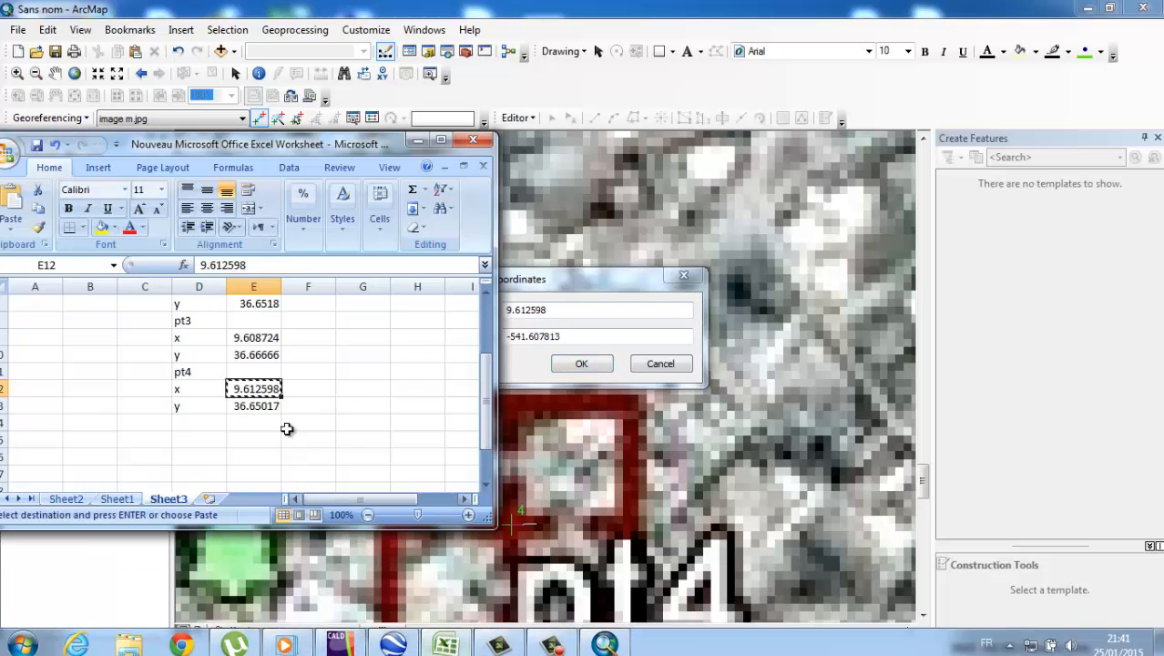
{"action": "left_click", "coordinate": [264, 406]}
{"action": "right_click", "coordinate": [264, 407]}
{"action": "left_click", "coordinate": [313, 166]}
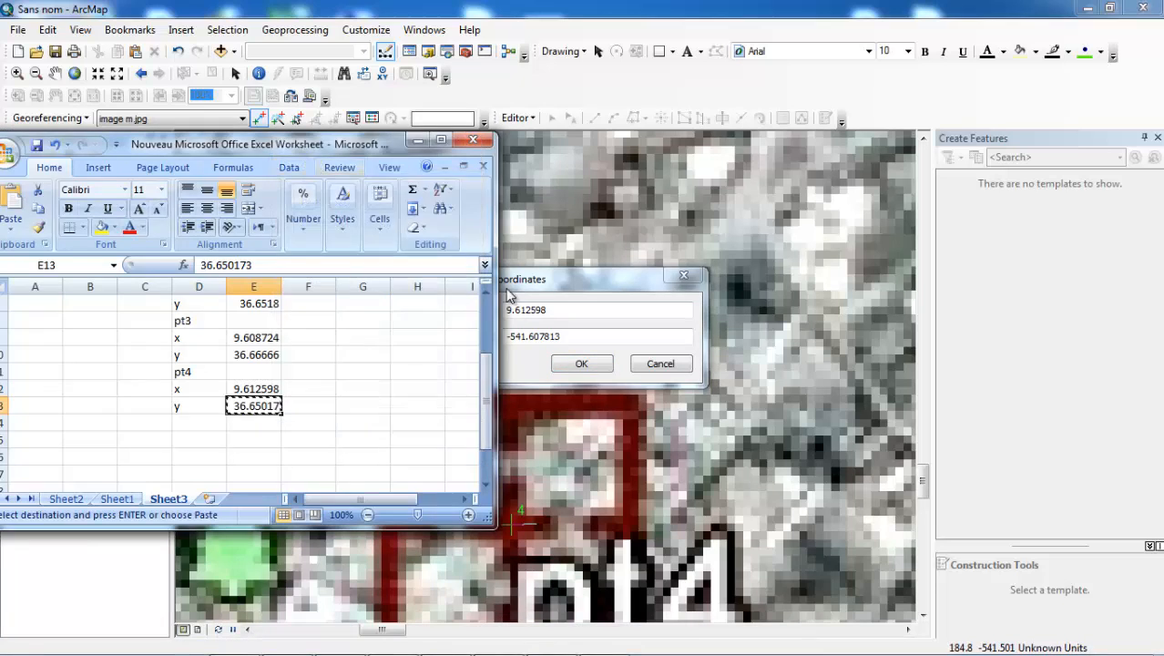
{"action": "left_click", "coordinate": [547, 336]}
{"action": "double_click", "coordinate": [520, 337]}
{"action": "right_click", "coordinate": [521, 338]}
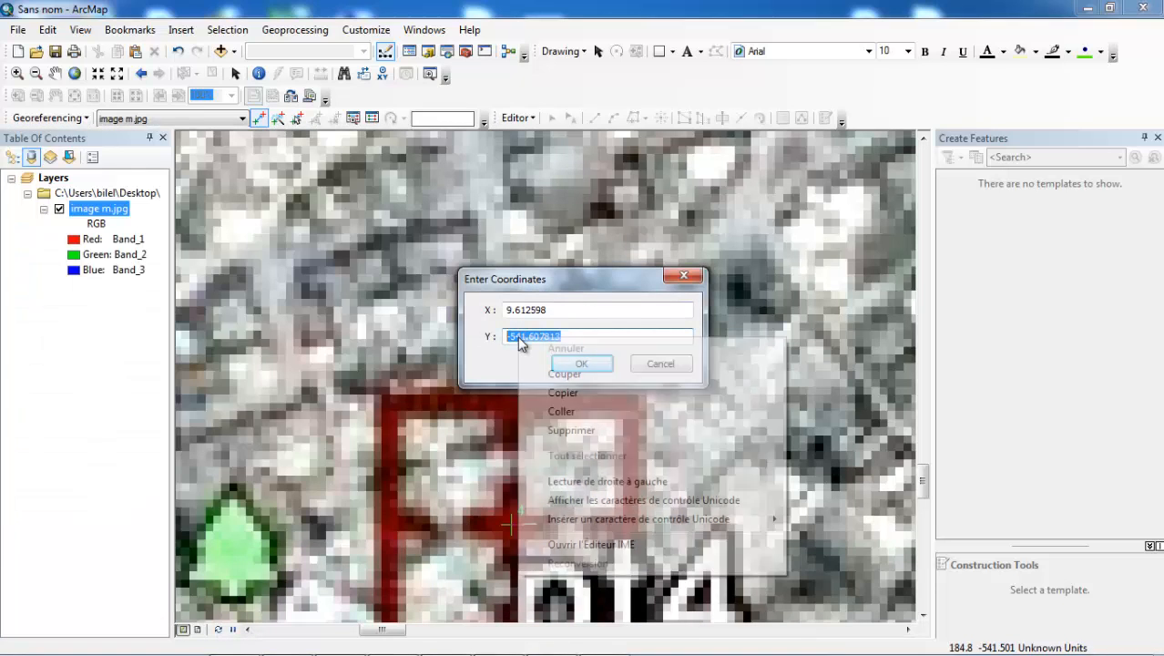
{"action": "left_click", "coordinate": [561, 411]}
{"action": "left_click", "coordinate": [580, 364]}
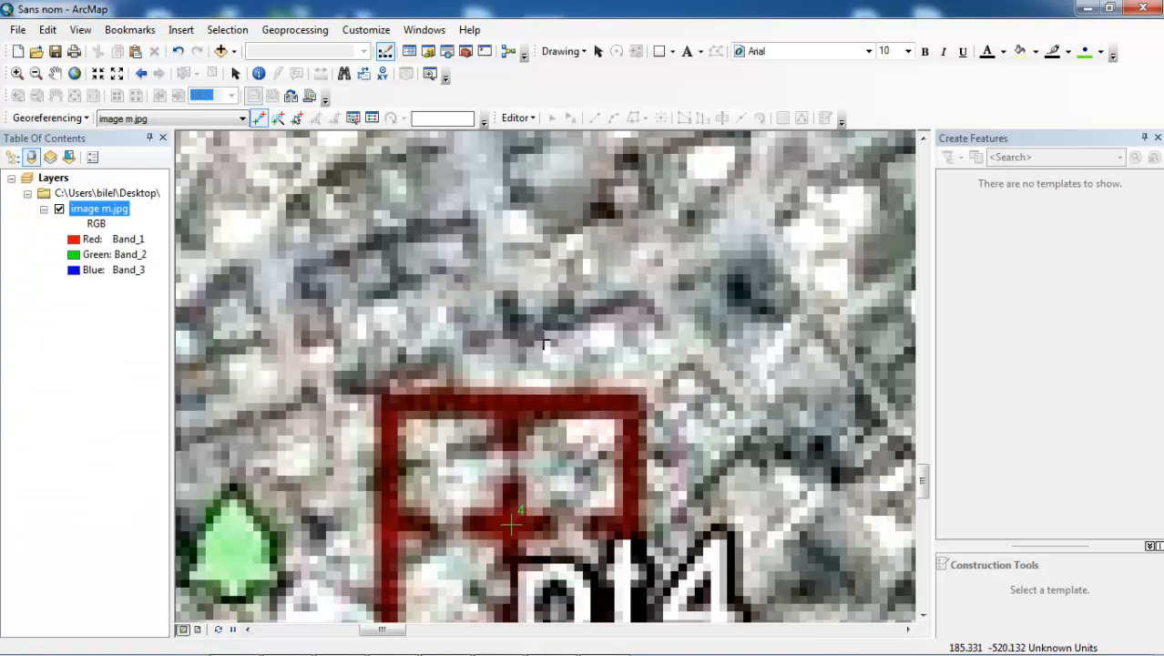
Turn on Auto Adjust to fit image m.jpg to the four control points and save the warp with Update Georeferencing
{"action": "scroll", "coordinate": [553, 400], "scroll_direction": "up", "scroll_amount": 5}
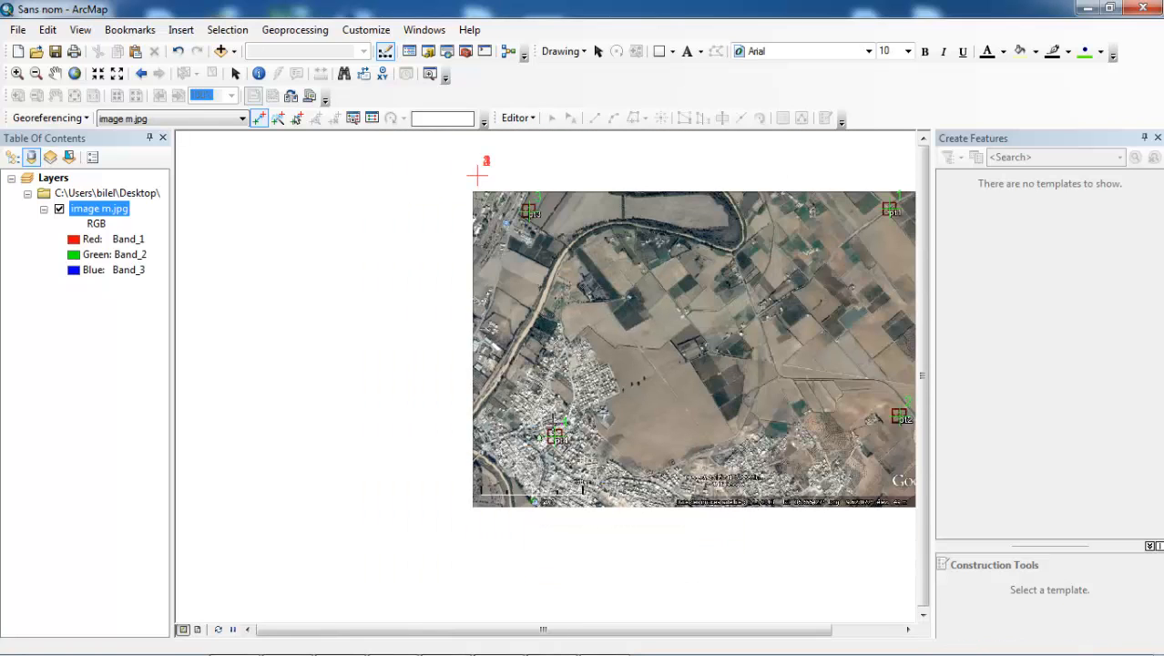
{"action": "left_click_drag", "start_coordinate": [681, 385], "coordinate": [511, 385]}
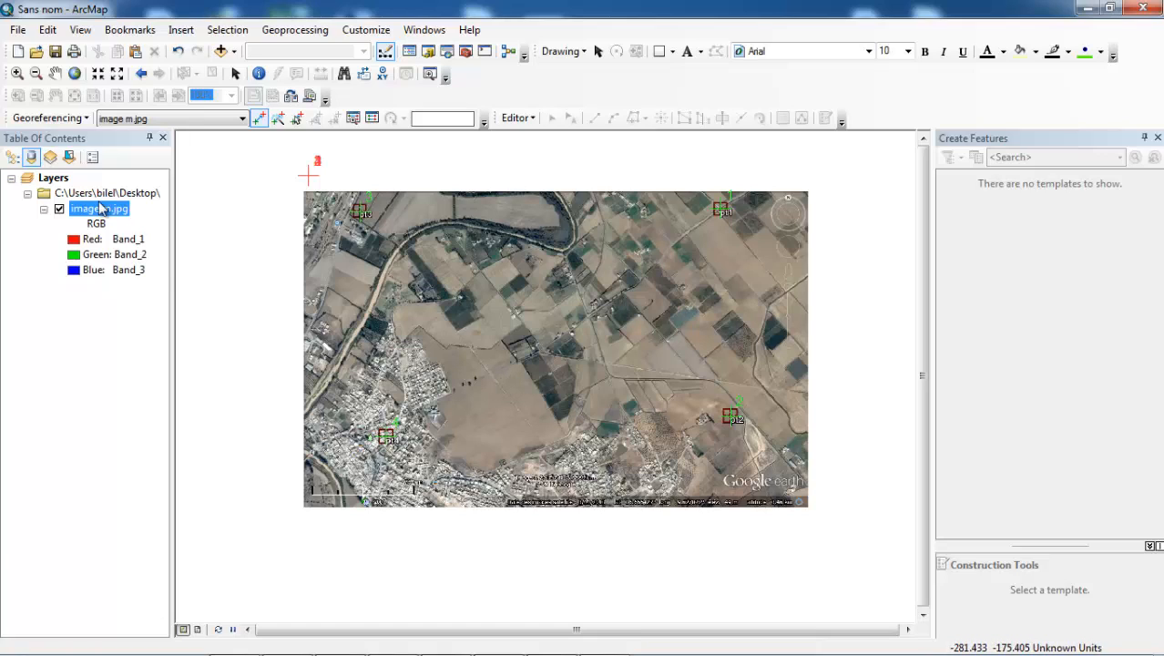
{"action": "left_click", "coordinate": [67, 127]}
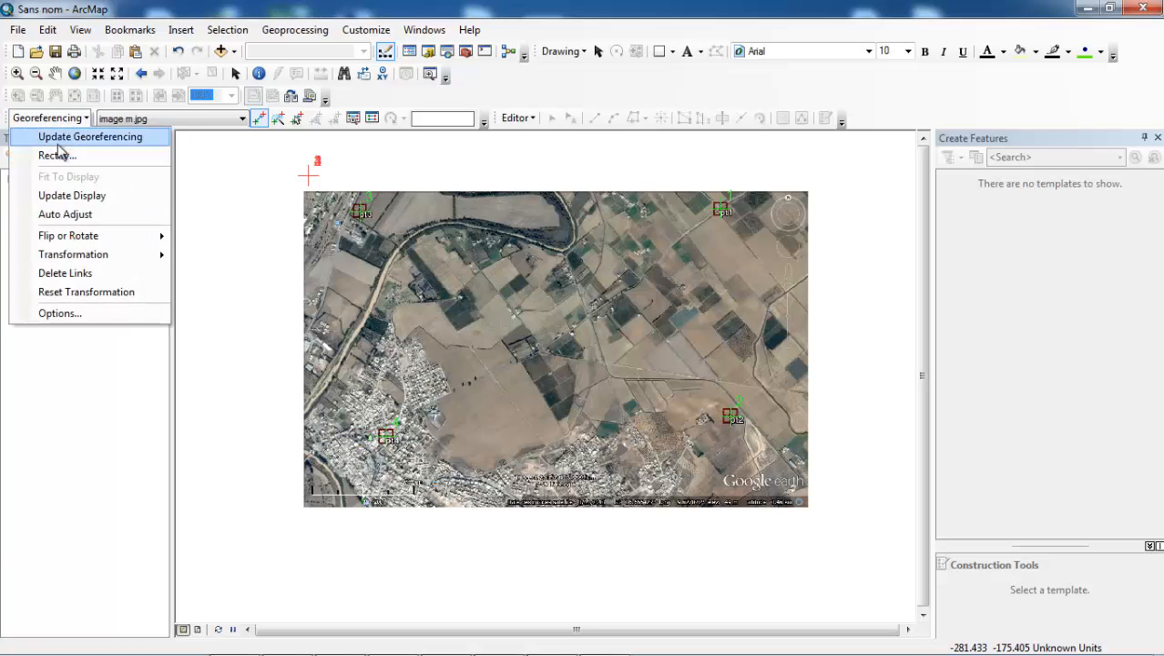
{"action": "left_click", "coordinate": [55, 217]}
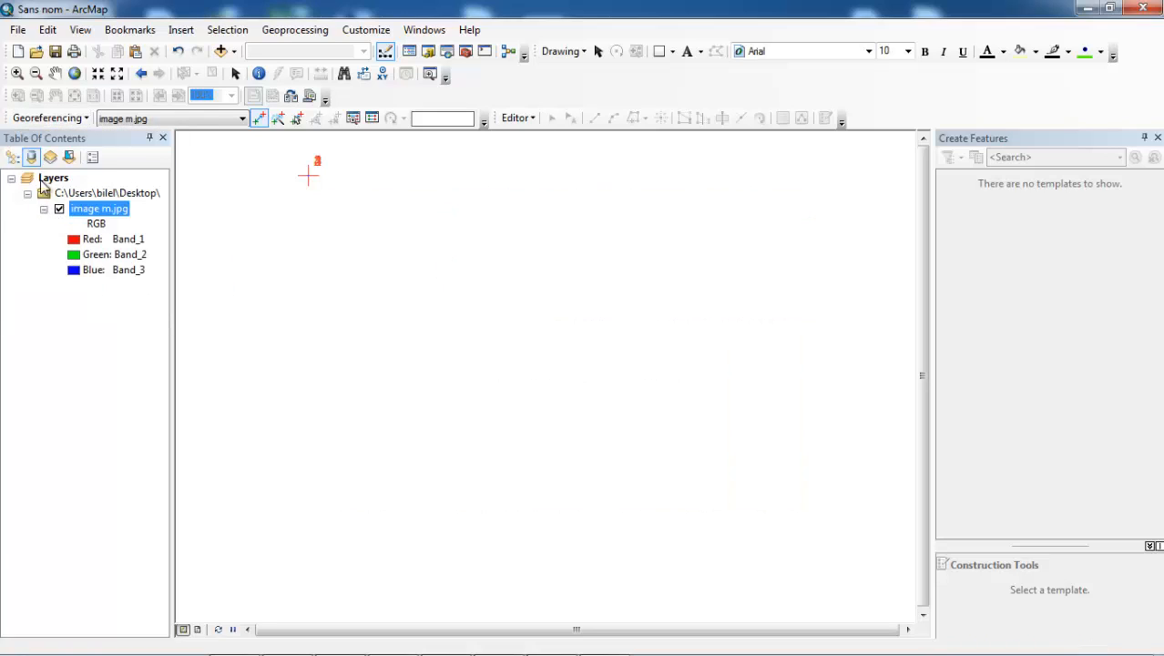
{"action": "left_click", "coordinate": [74, 75]}
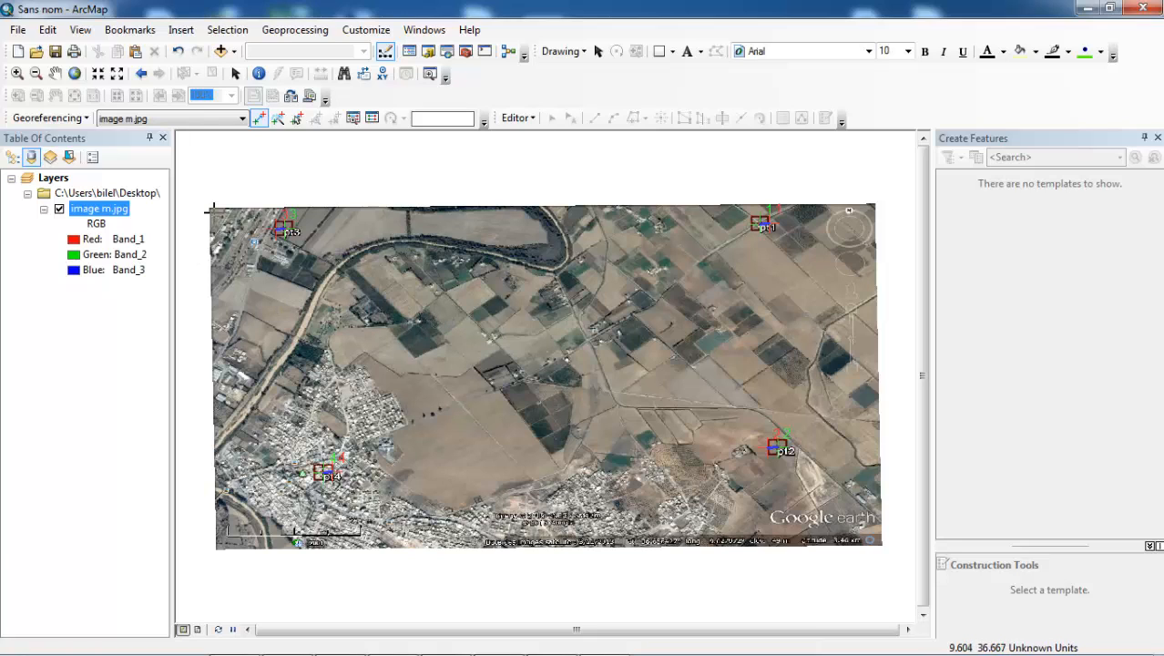
{"action": "left_click", "coordinate": [80, 119]}
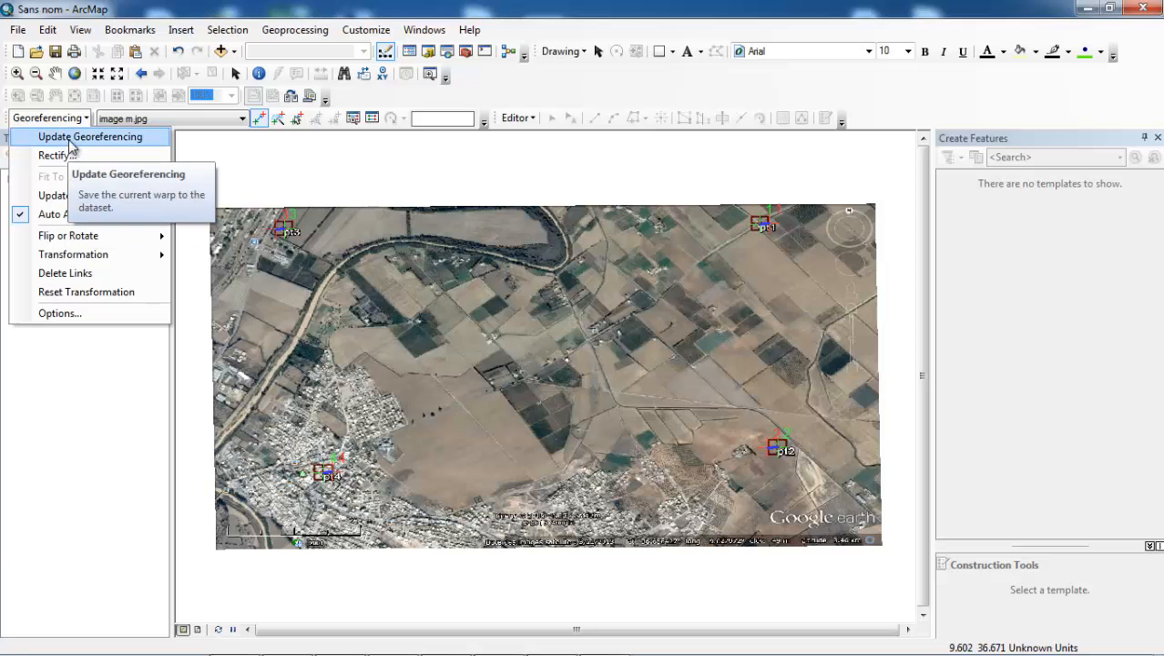
{"action": "left_click", "coordinate": [71, 142]}
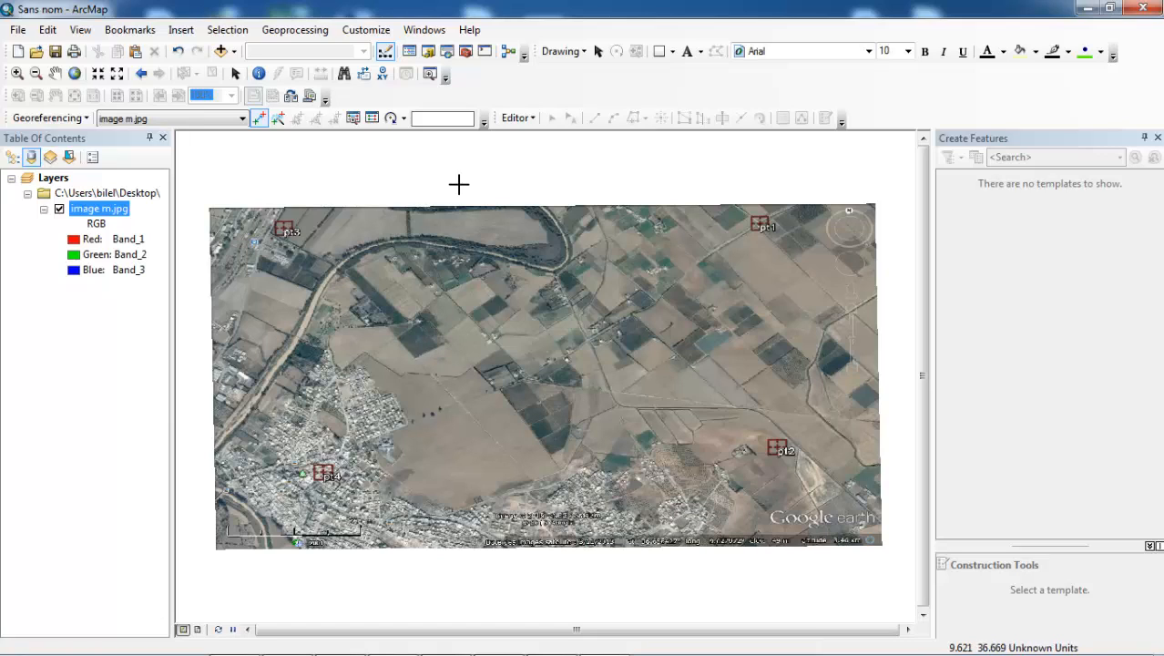
Open the Define Projection tool from the Data Management projection tools and set image m.jpg as its input dataset
{"action": "left_click", "coordinate": [465, 52]}
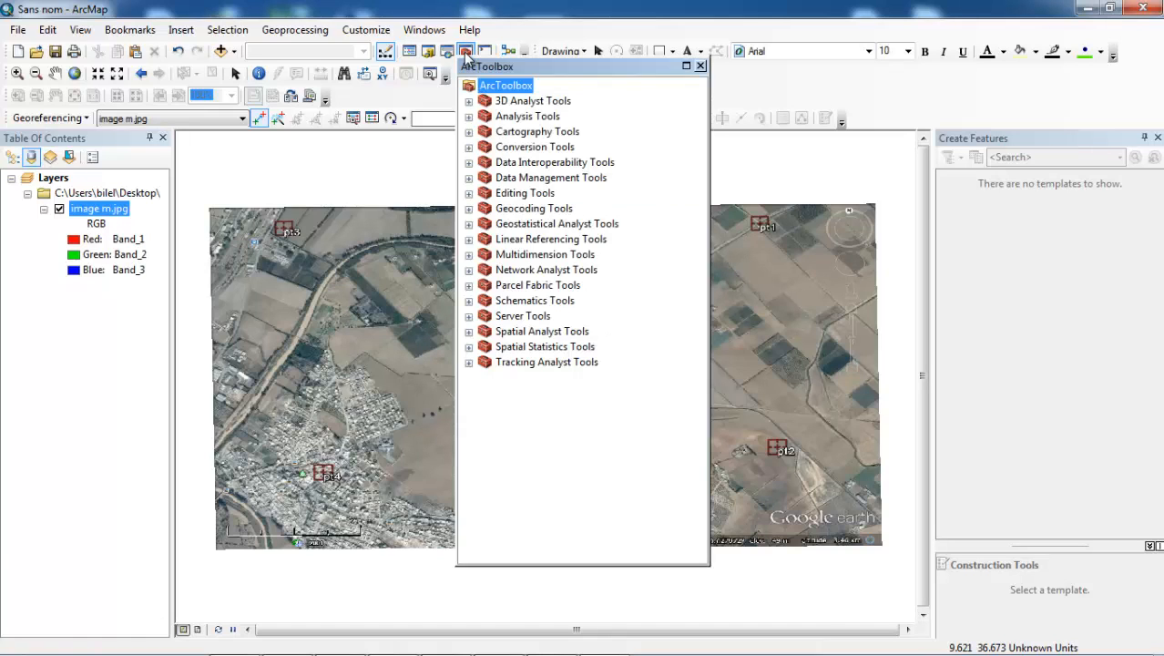
{"action": "left_click", "coordinate": [468, 177]}
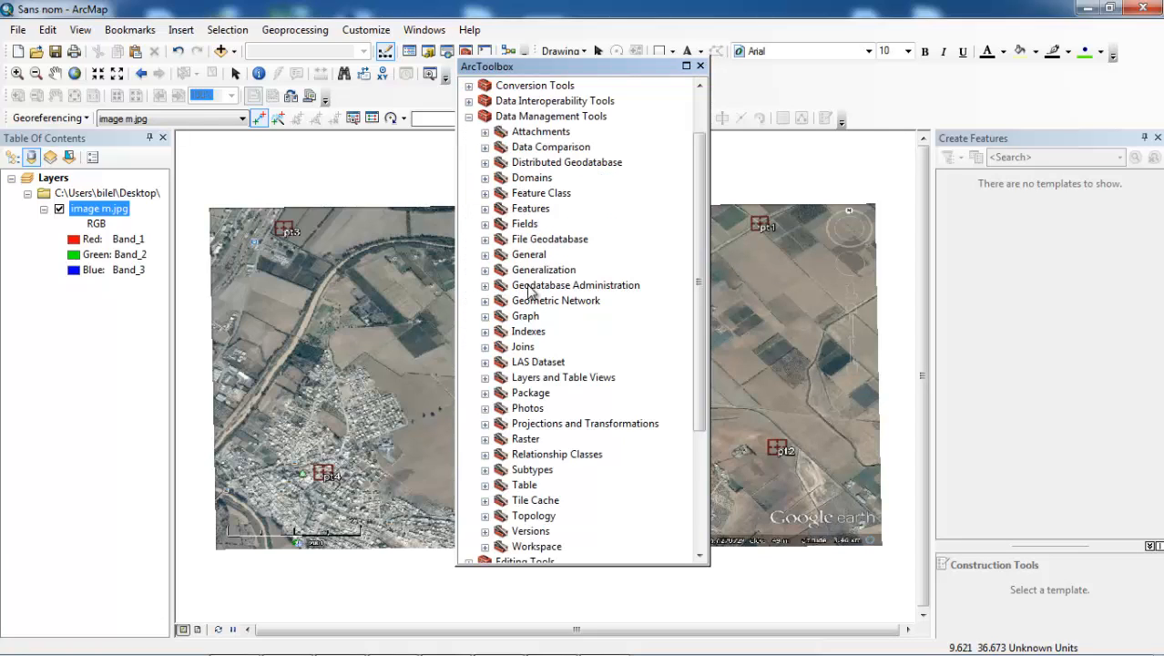
{"action": "left_click", "coordinate": [484, 425]}
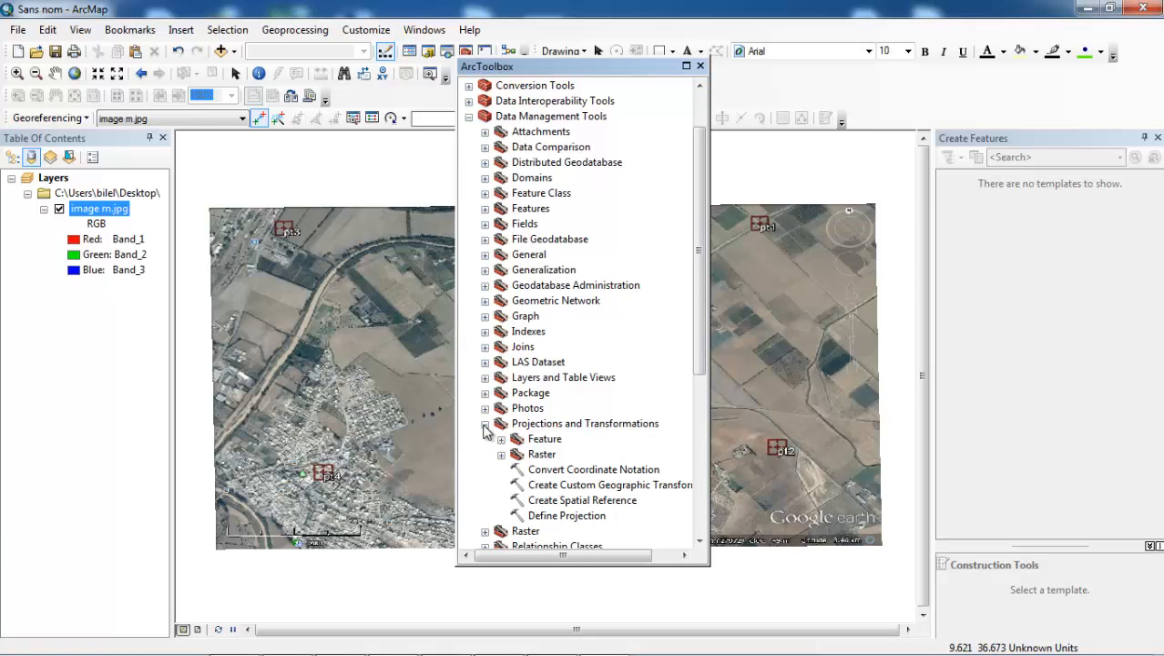
{"action": "double_click", "coordinate": [543, 515]}
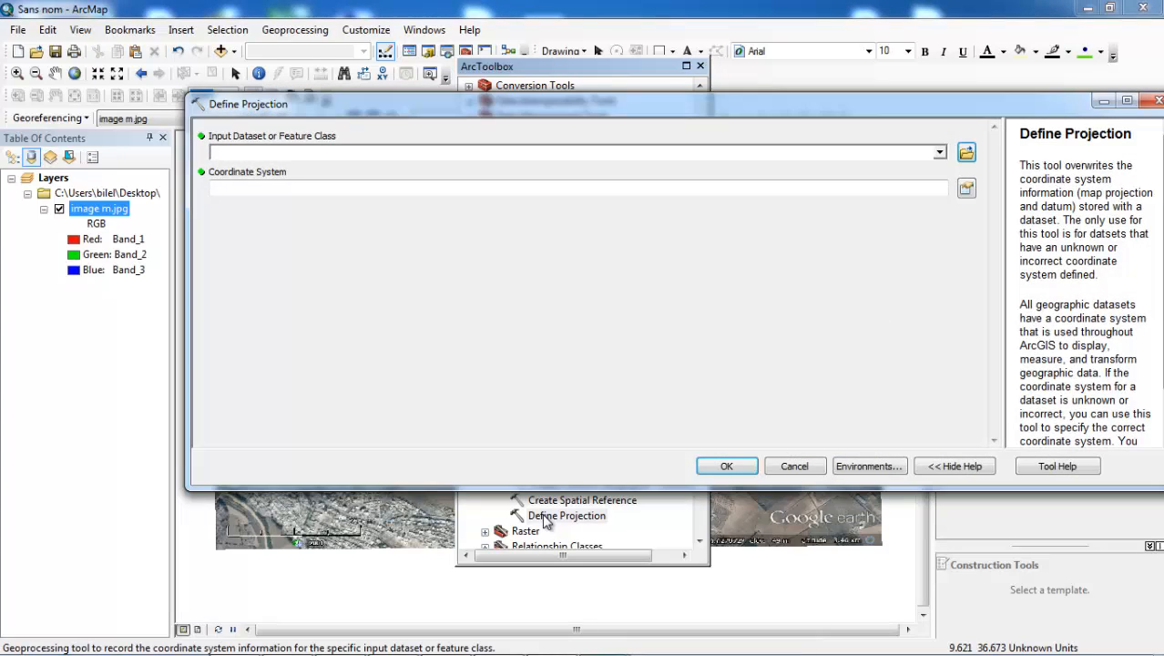
{"action": "left_click", "coordinate": [940, 152]}
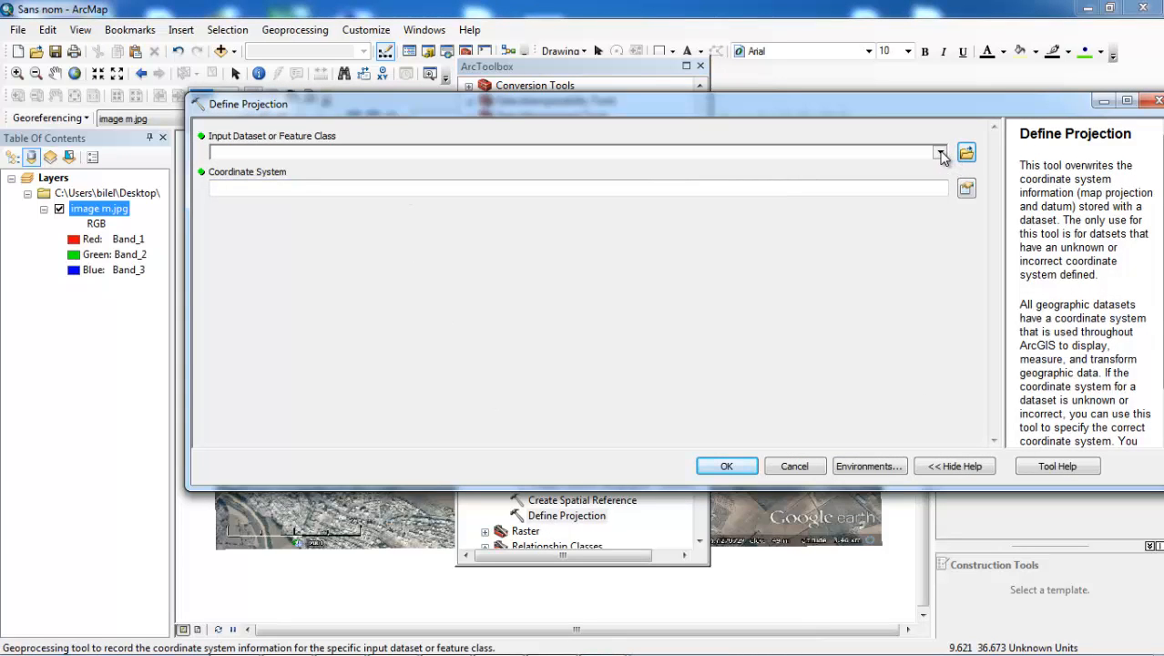
{"action": "left_click", "coordinate": [273, 172]}
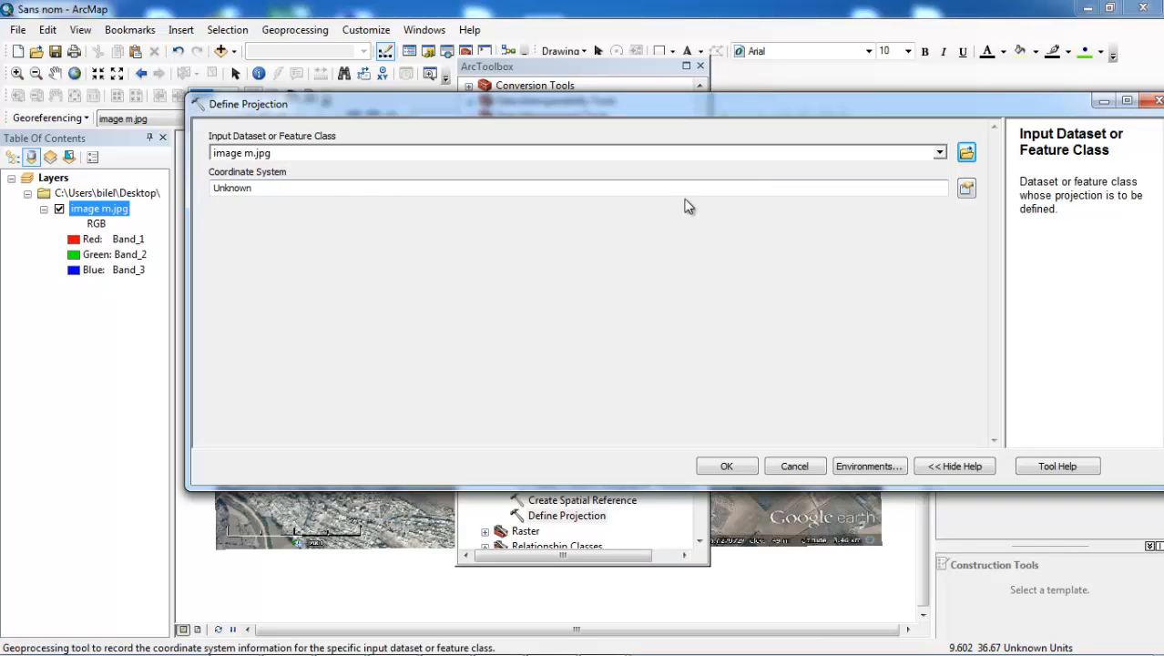
Define the image's coordinate system as the African geographic system Carthage (GCS_Carthage), run the tool and close the toolbox
{"action": "left_click", "coordinate": [967, 188]}
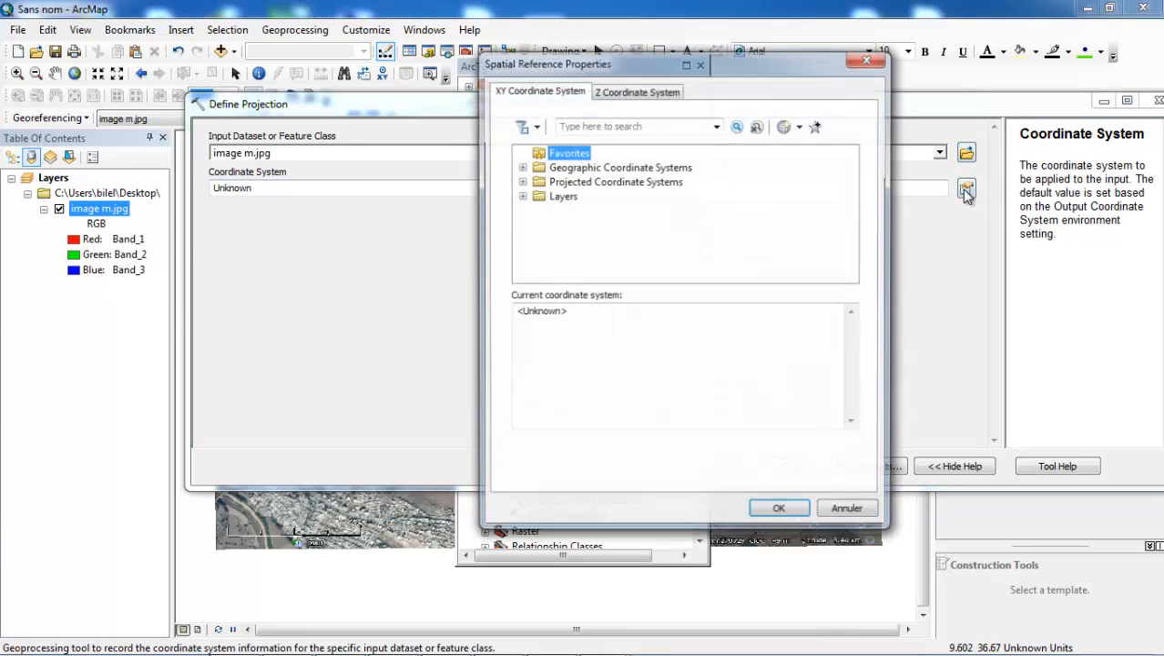
{"action": "double_click", "coordinate": [575, 170]}
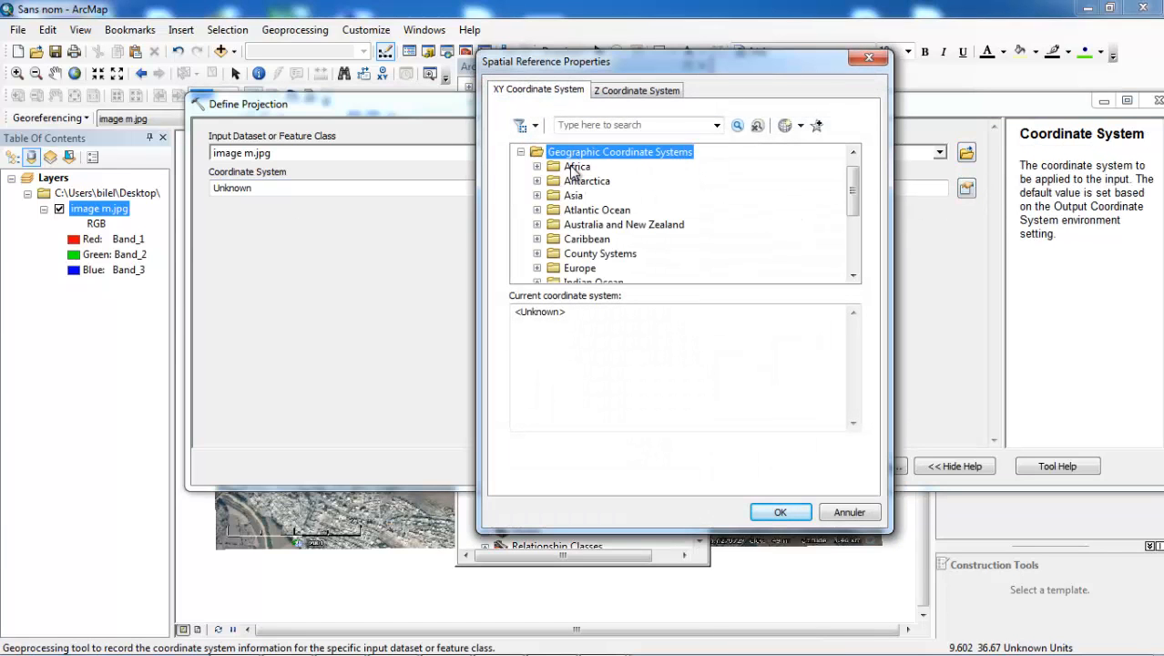
{"action": "double_click", "coordinate": [575, 169]}
{"action": "scroll", "coordinate": [587, 196], "scroll_direction": "down", "scroll_amount": 4}
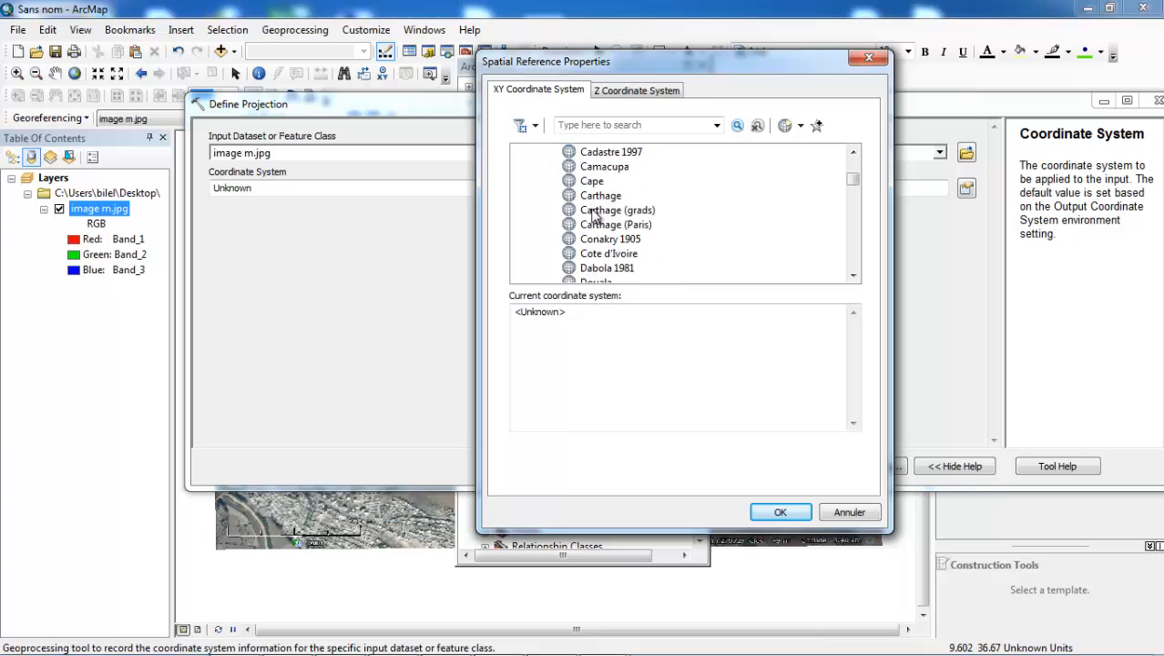
{"action": "left_click", "coordinate": [599, 196]}
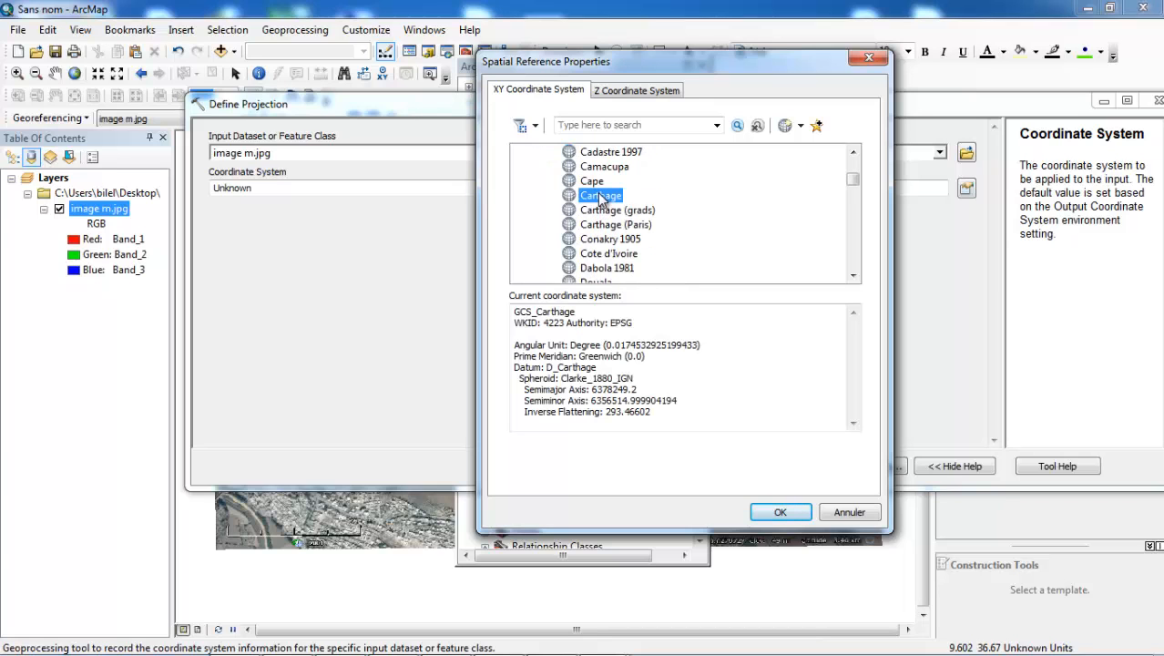
{"action": "left_click", "coordinate": [772, 510]}
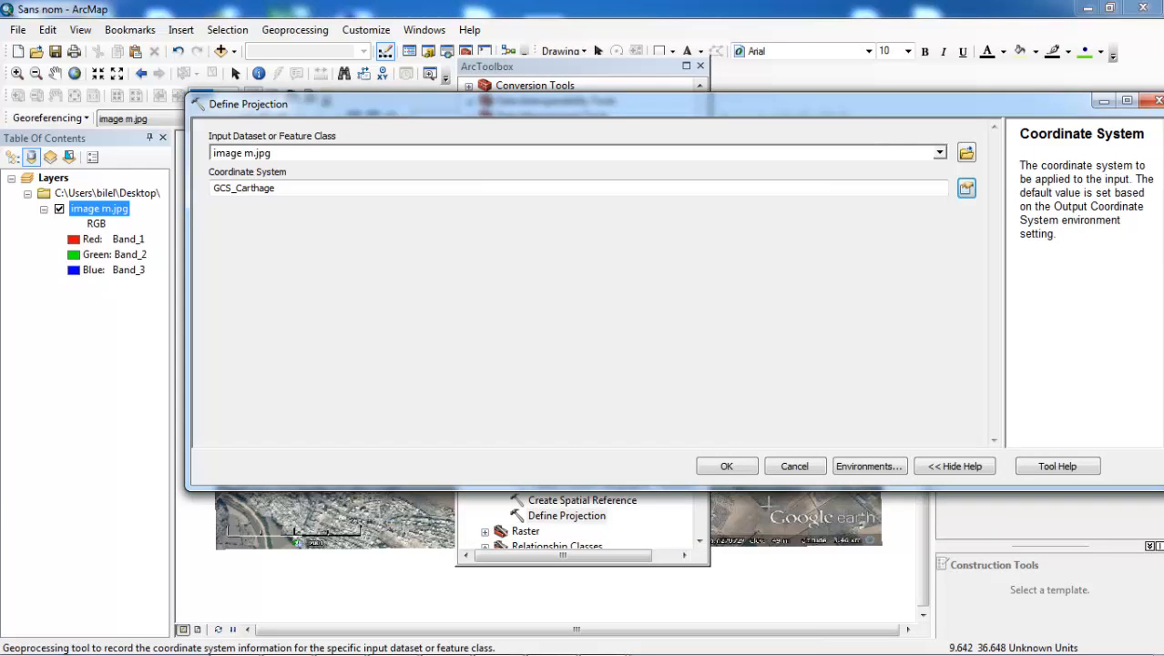
{"action": "left_click", "coordinate": [727, 466]}
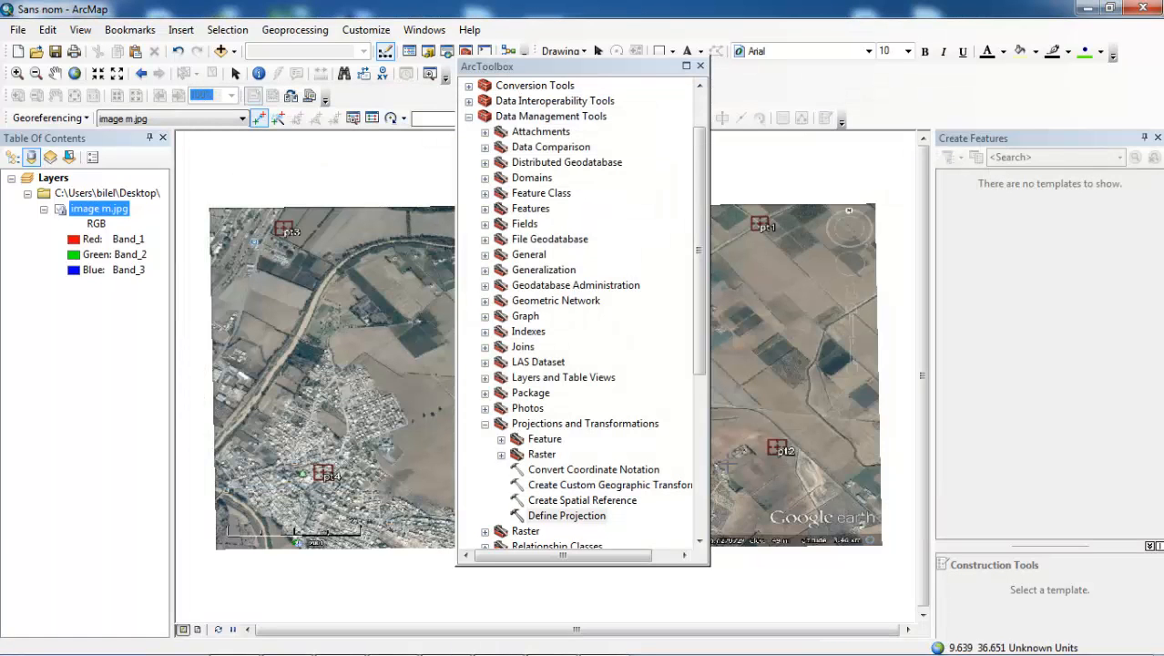
{"action": "left_click", "coordinate": [702, 67]}
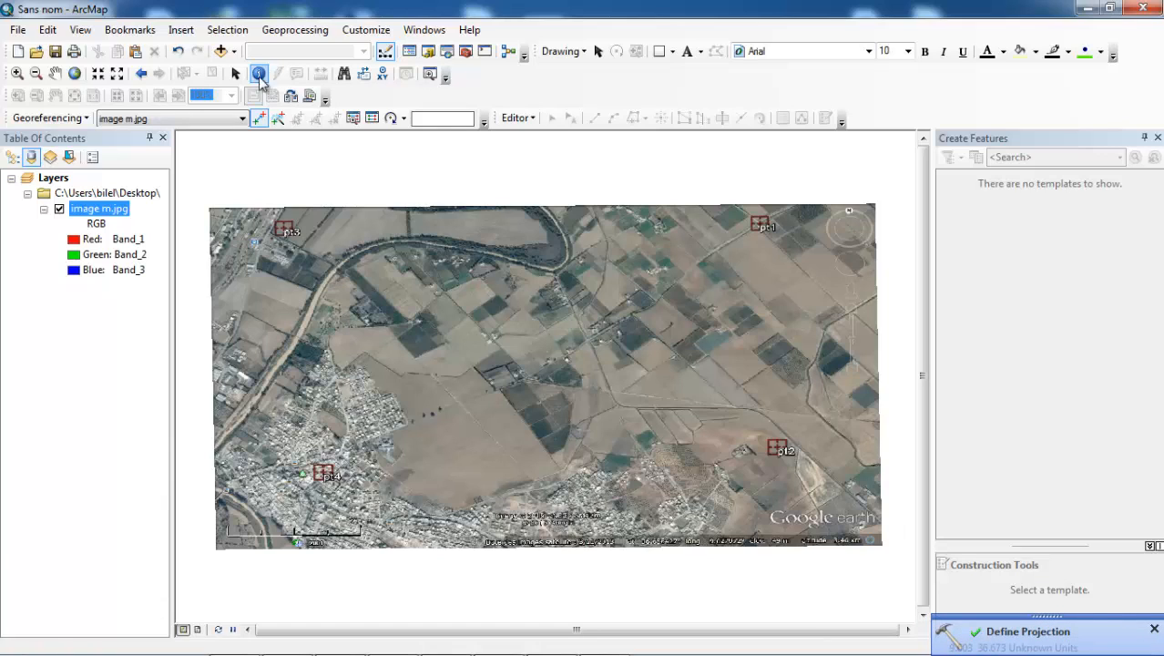
Open the Project Raster tool from the raster projection tools and set image m.jpg as the input raster
{"action": "left_click", "coordinate": [465, 52]}
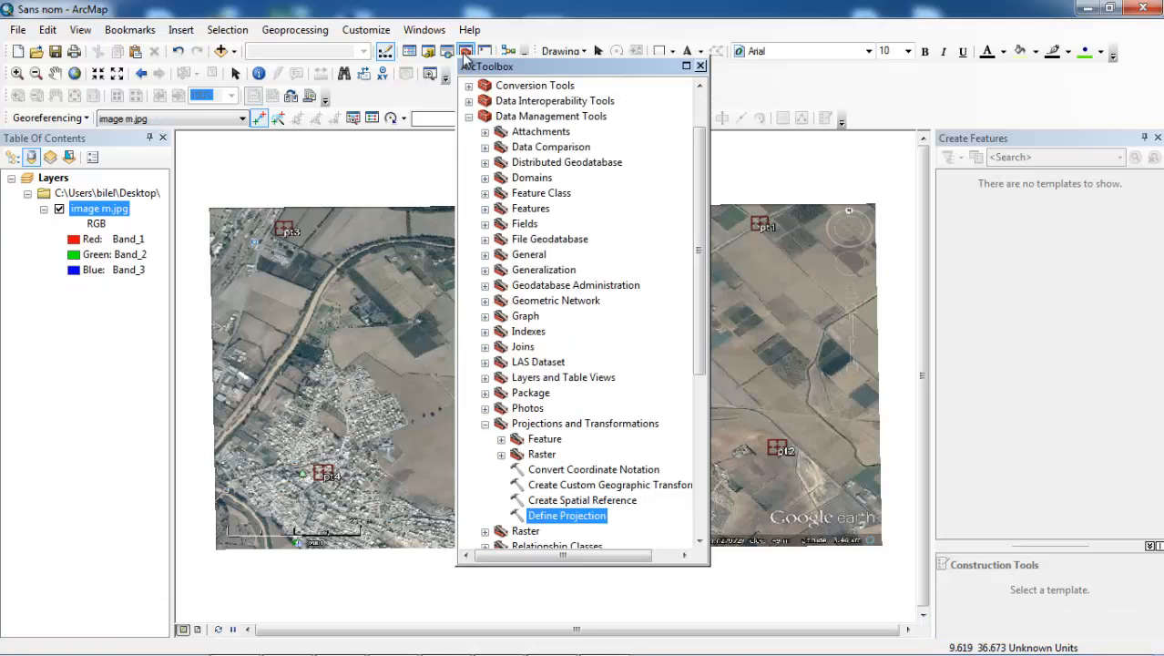
{"action": "left_click", "coordinate": [500, 454]}
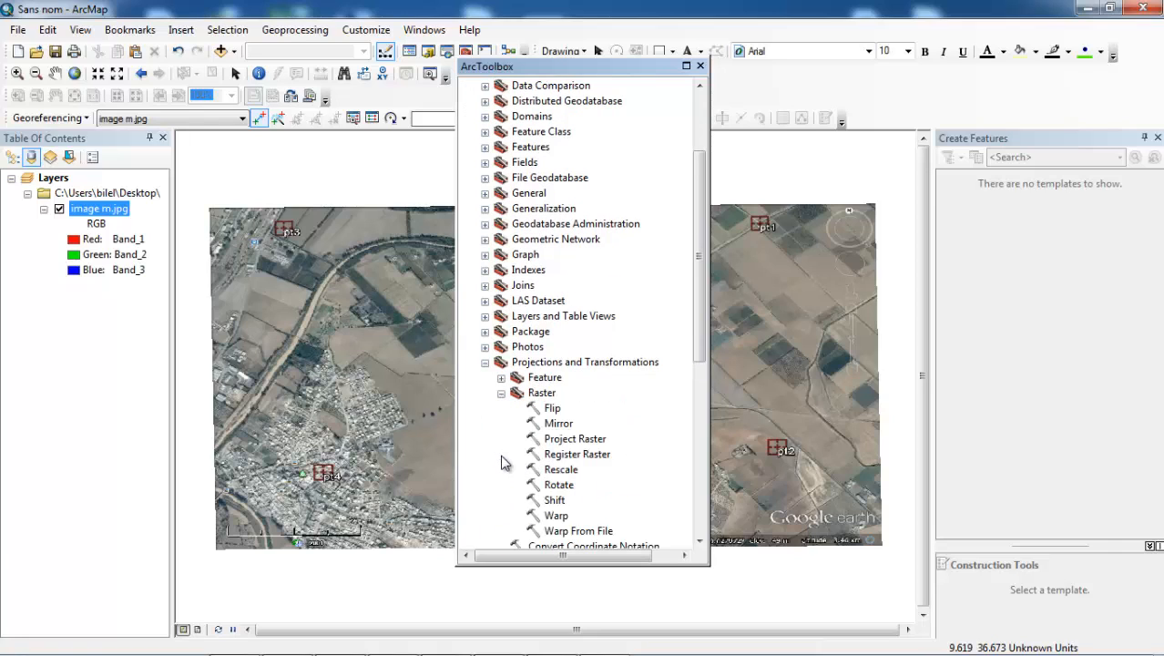
{"action": "left_click", "coordinate": [559, 439]}
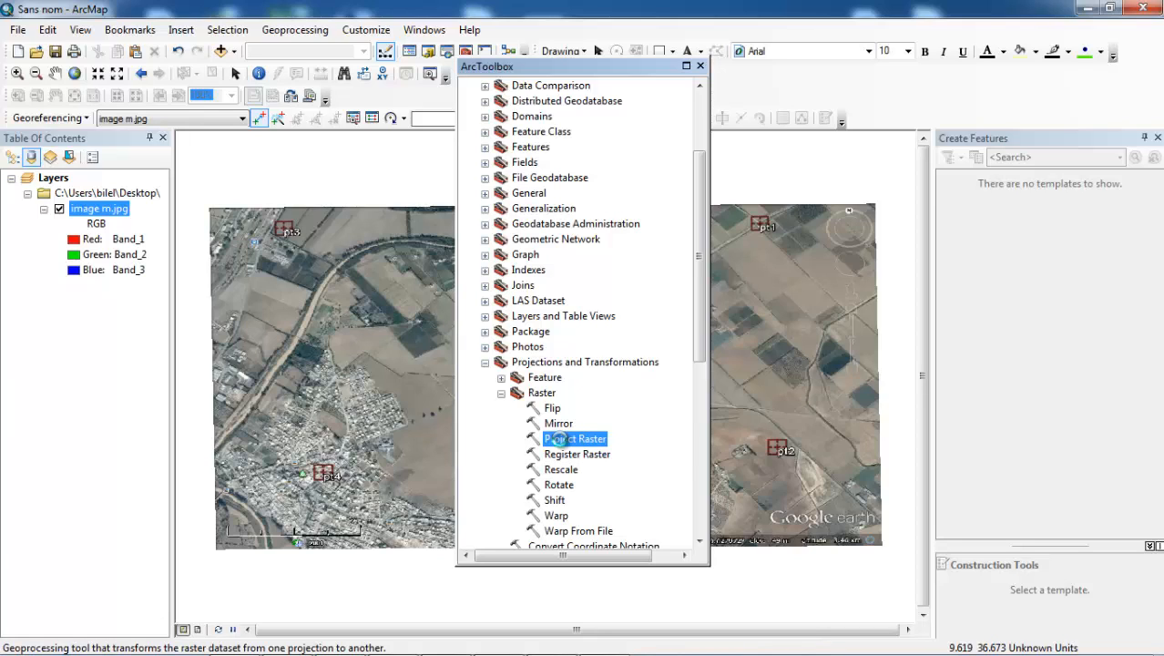
{"action": "double_click", "coordinate": [559, 438]}
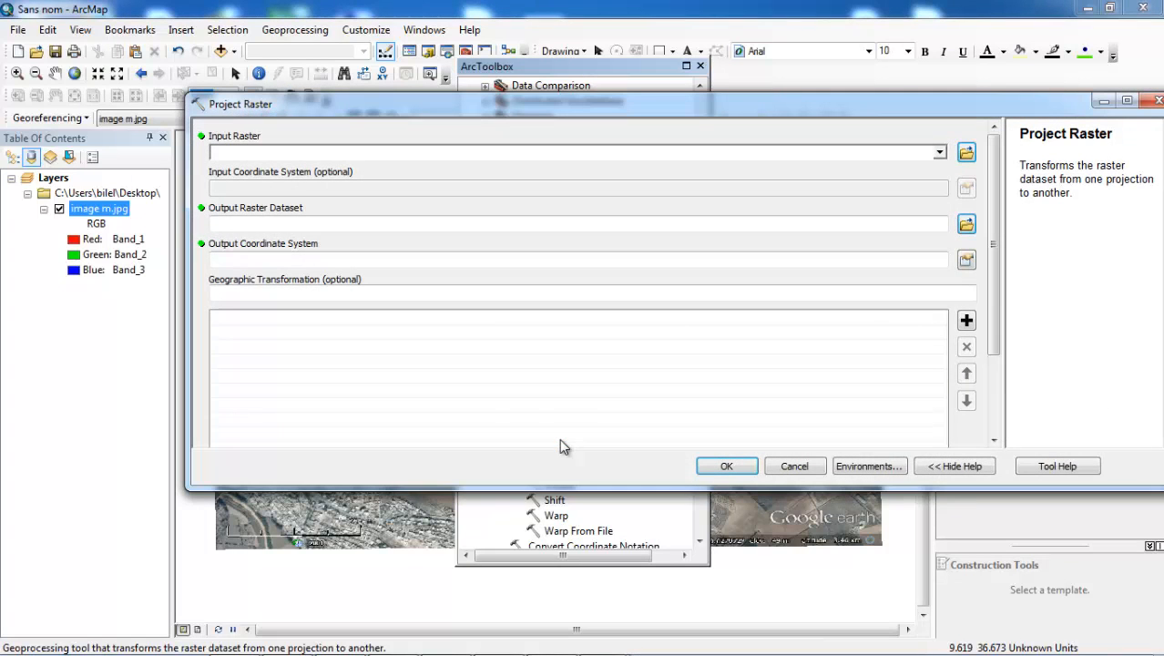
{"action": "left_click", "coordinate": [939, 152]}
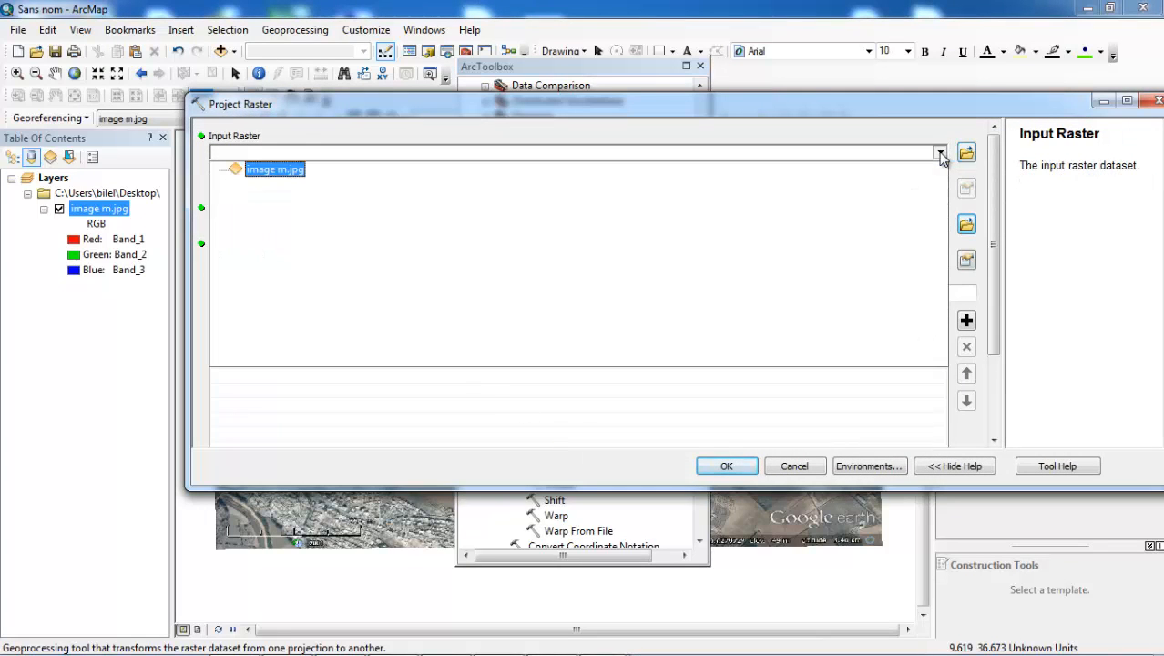
{"action": "left_click", "coordinate": [259, 170]}
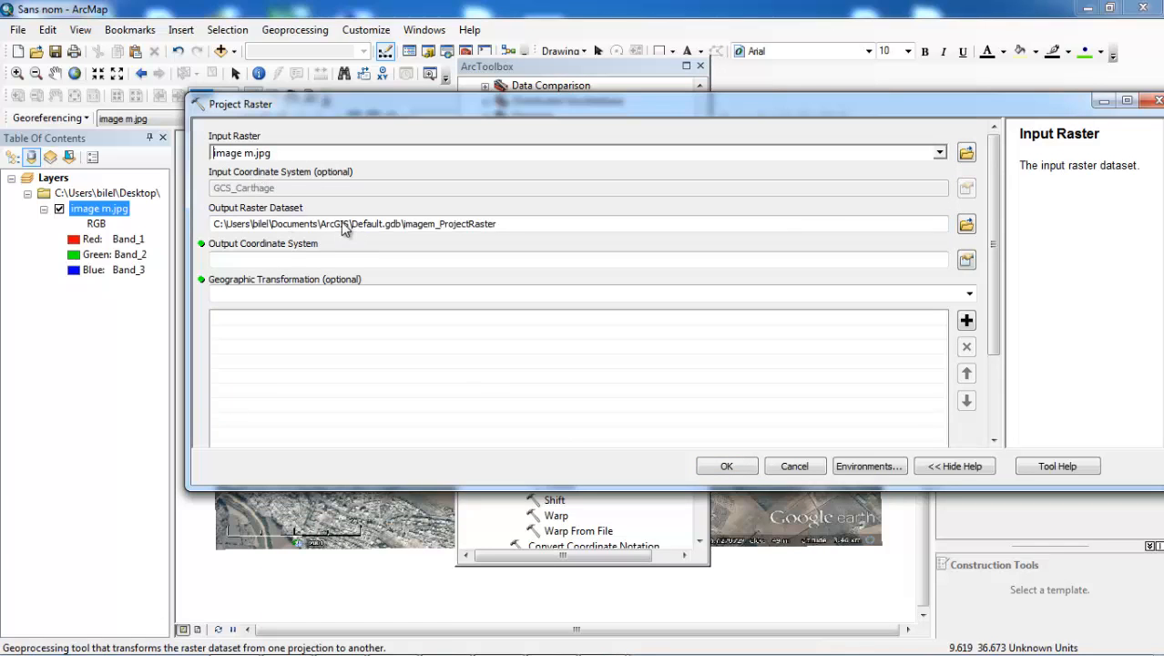
Set the output raster dataset to the name google in the Desktop's projected Data folder
{"action": "left_click", "coordinate": [966, 225]}
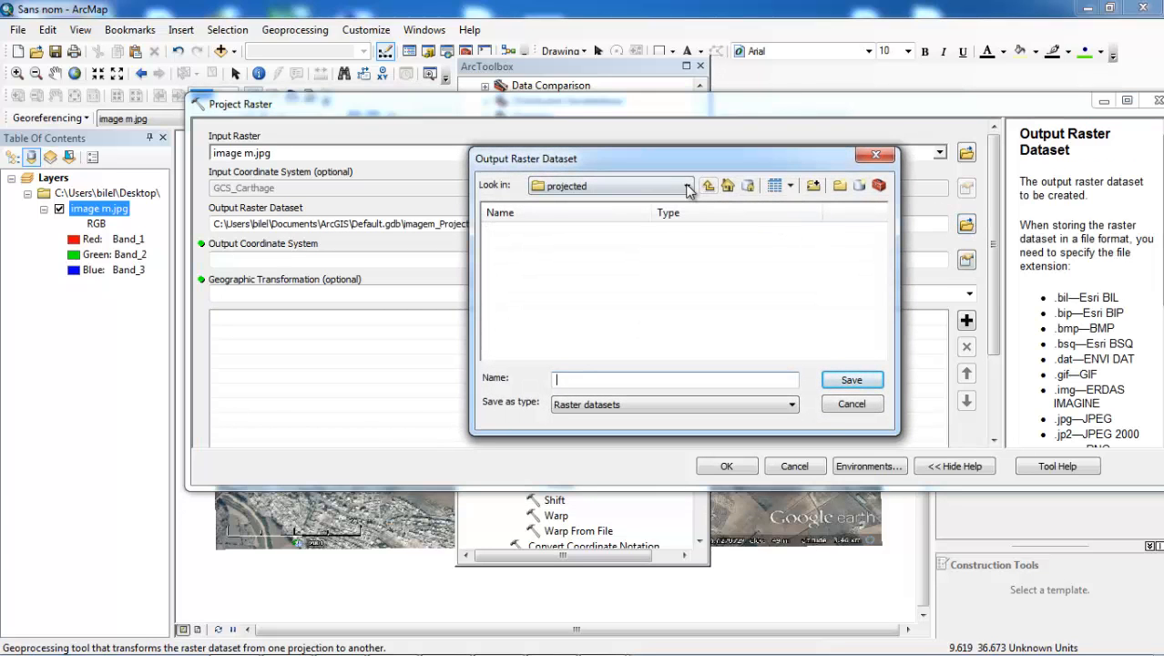
{"action": "left_click", "coordinate": [688, 187]}
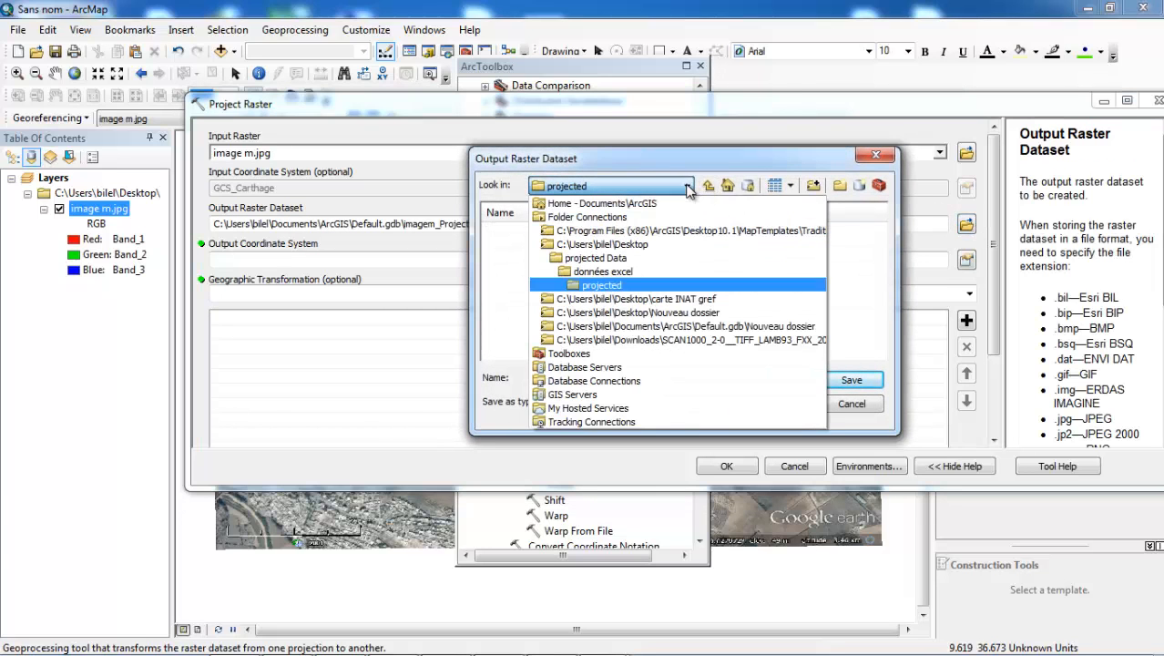
{"action": "left_click", "coordinate": [601, 246]}
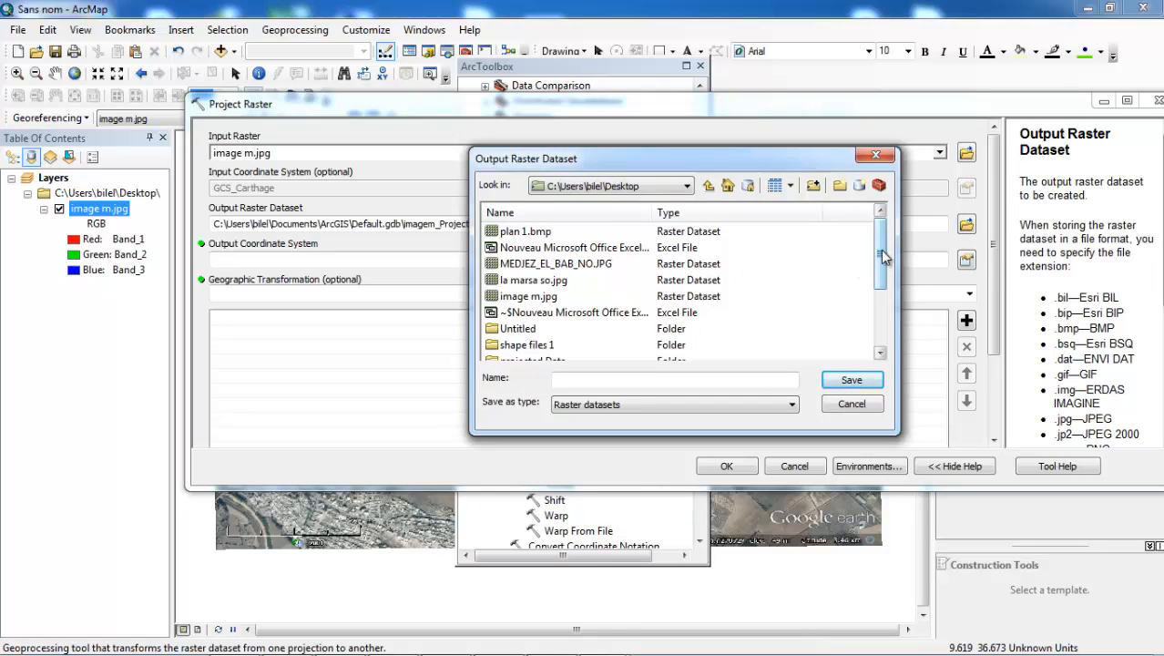
{"action": "left_click_drag", "start_coordinate": [881, 257], "coordinate": [881, 276]}
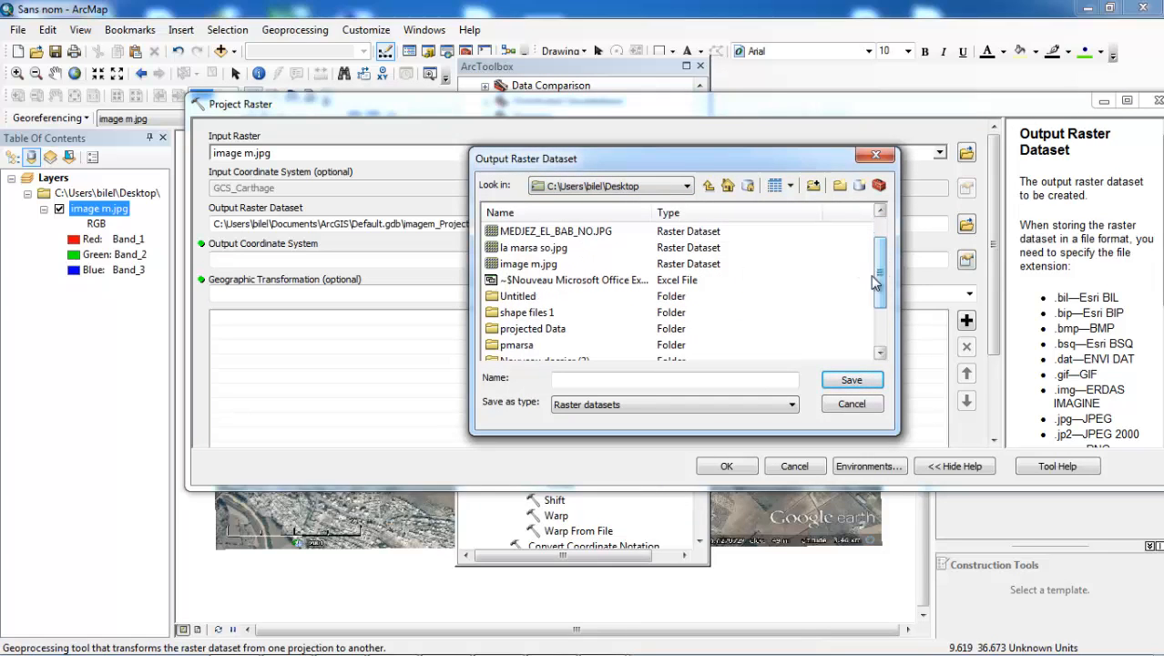
{"action": "double_click", "coordinate": [552, 330]}
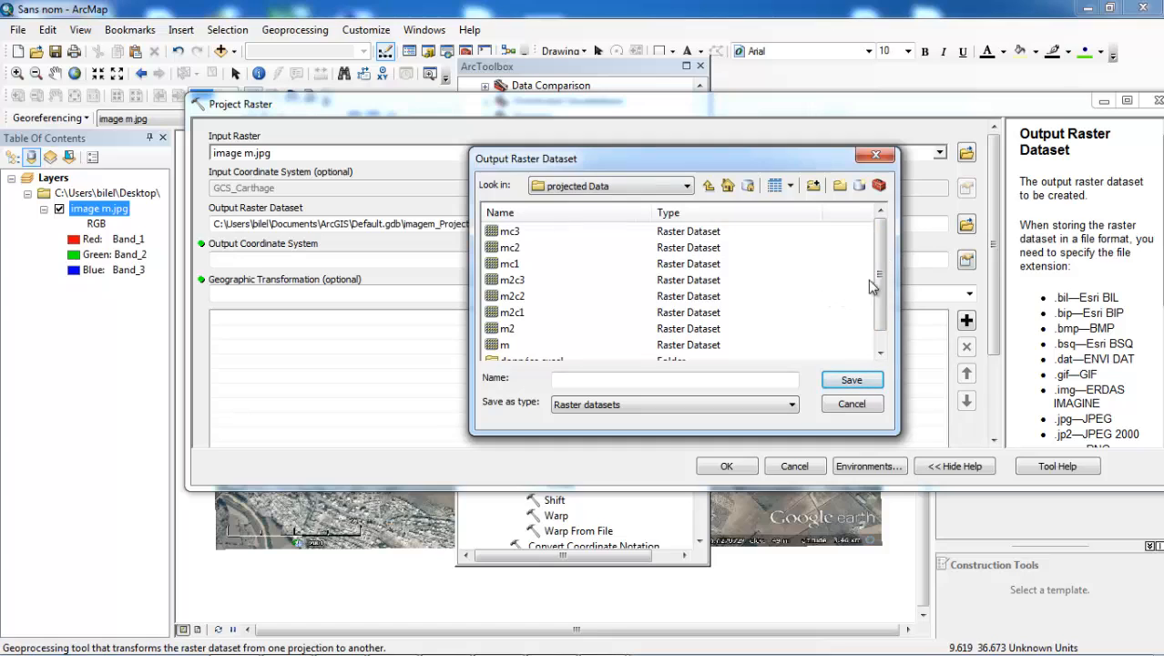
{"action": "left_click_drag", "start_coordinate": [879, 273], "coordinate": [880, 287]}
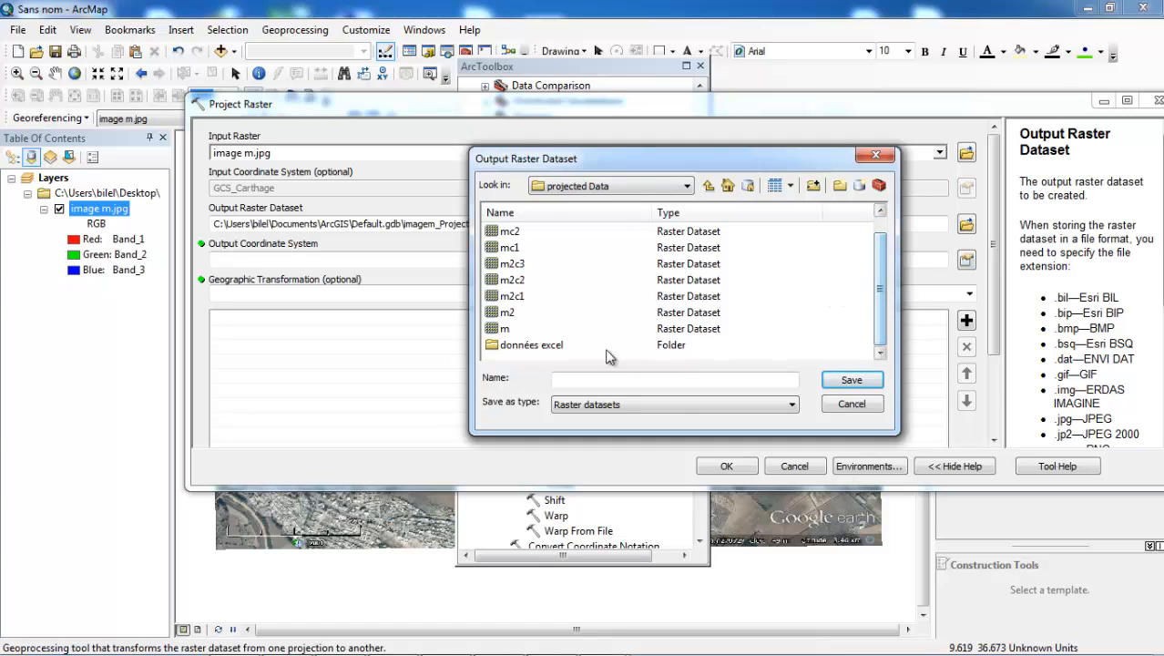
{"action": "left_click", "coordinate": [562, 380]}
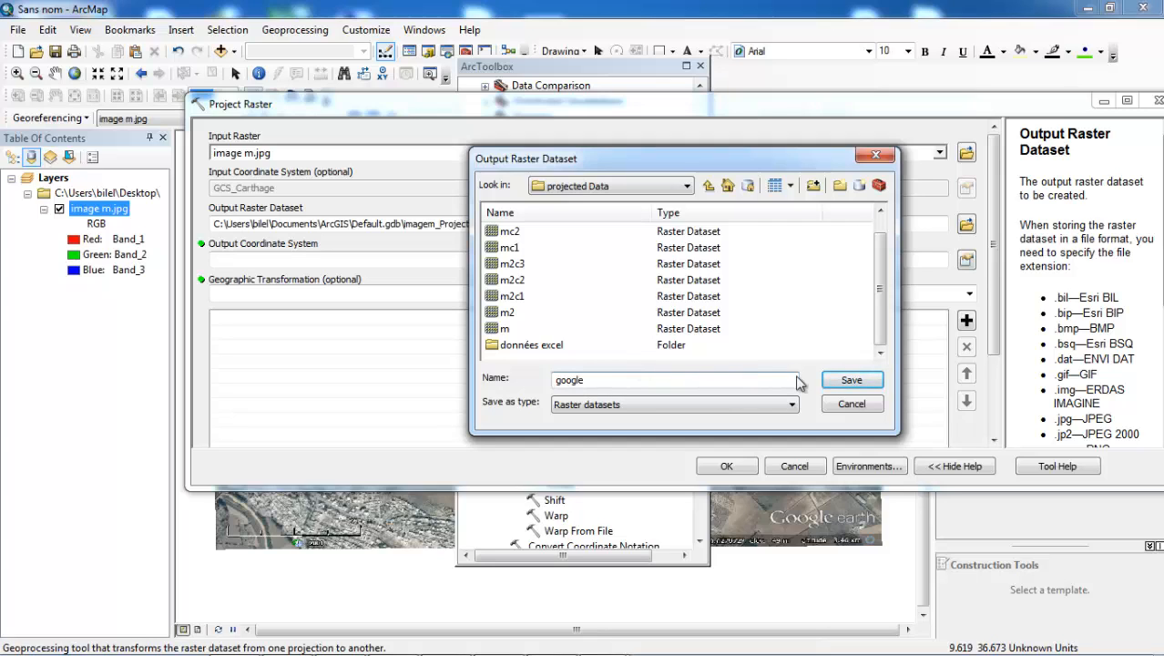
{"action": "left_click", "coordinate": [854, 382]}
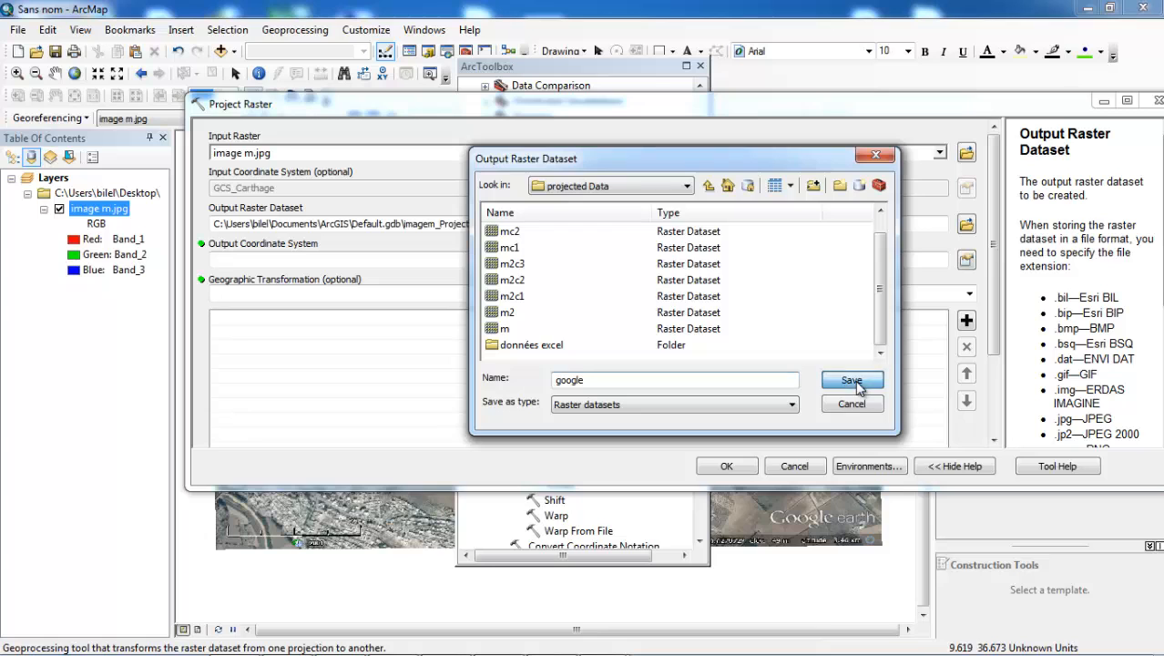
Choose the projected UTM system for Africa, Carthage UTM Zone 32N, as the output coordinate system and run Project Raster
{"action": "left_click", "coordinate": [966, 261]}
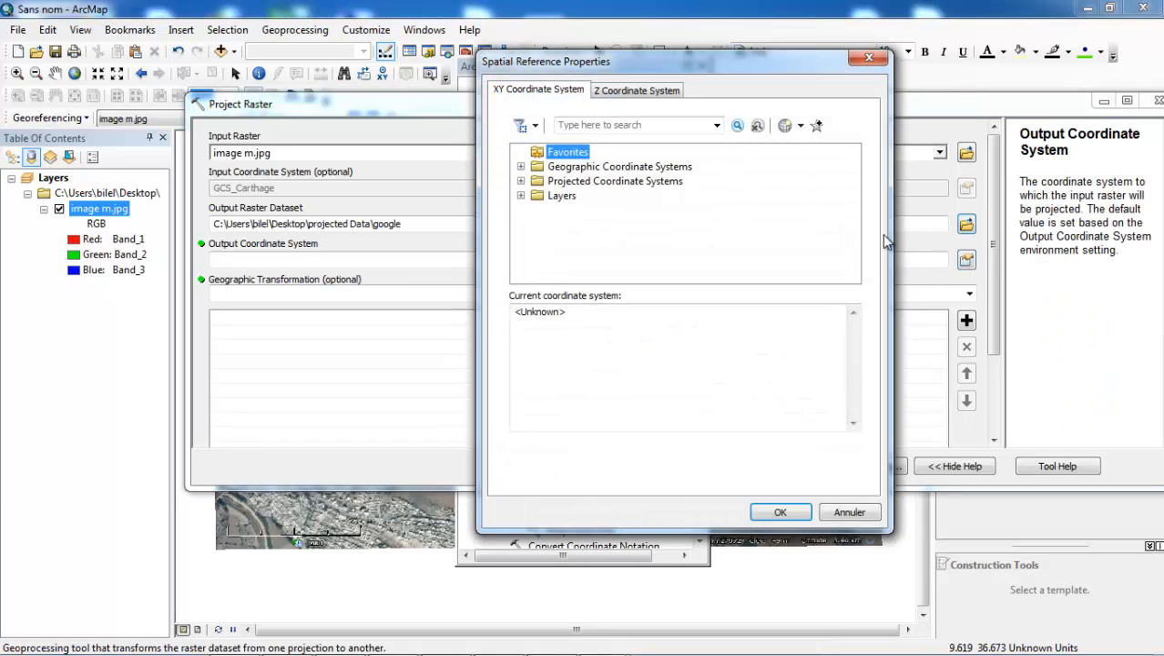
{"action": "double_click", "coordinate": [606, 182]}
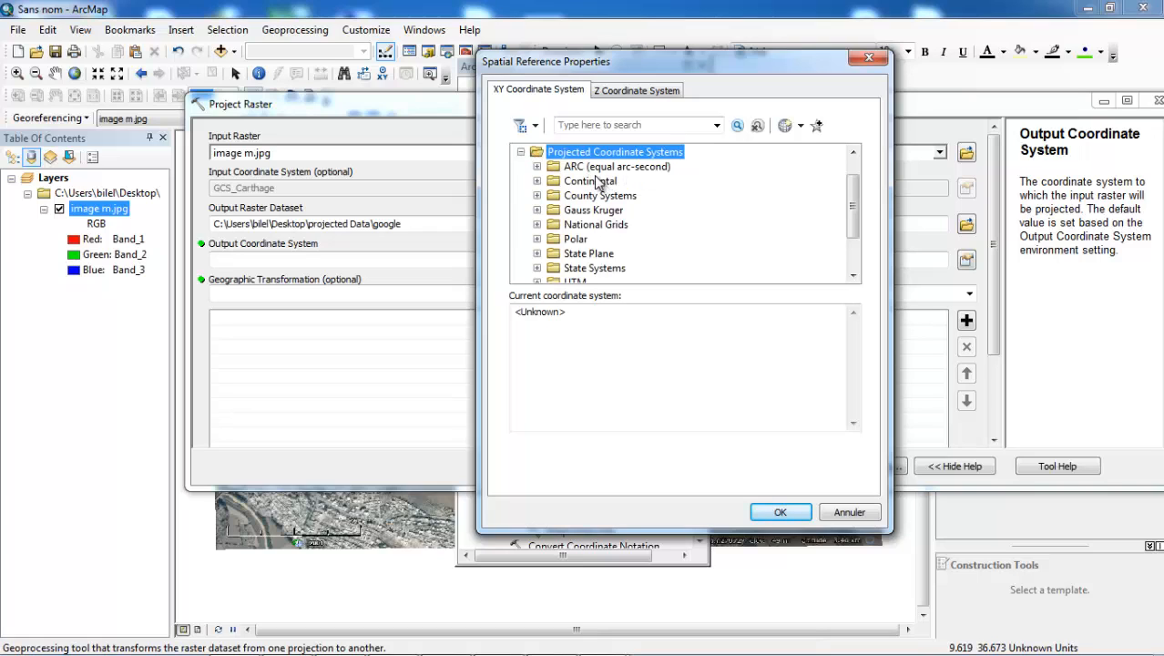
{"action": "scroll", "coordinate": [592, 195], "scroll_direction": "down", "scroll_amount": 2}
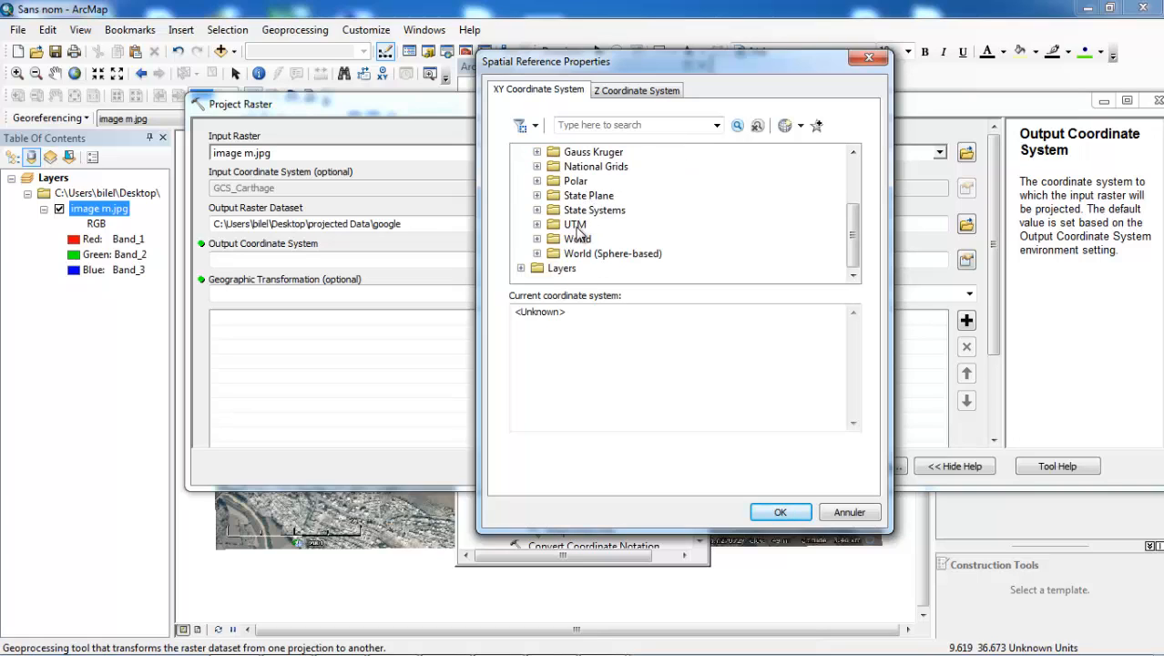
{"action": "double_click", "coordinate": [575, 226]}
{"action": "left_click", "coordinate": [590, 168]}
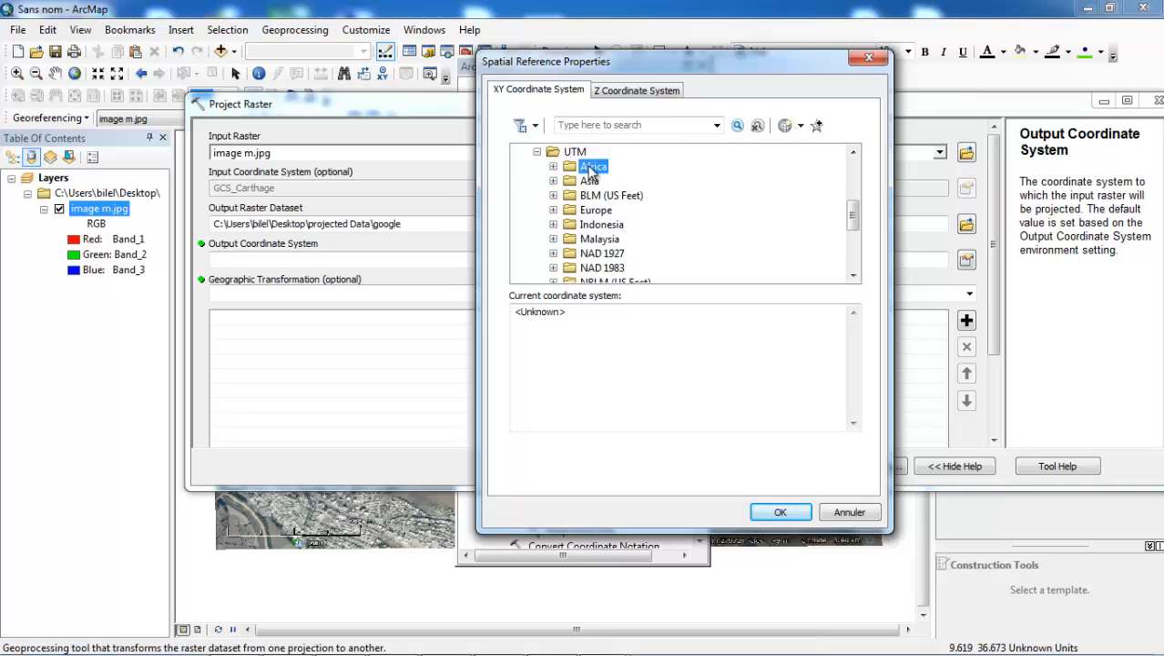
{"action": "double_click", "coordinate": [590, 167]}
{"action": "scroll", "coordinate": [601, 191], "scroll_direction": "down", "scroll_amount": 5}
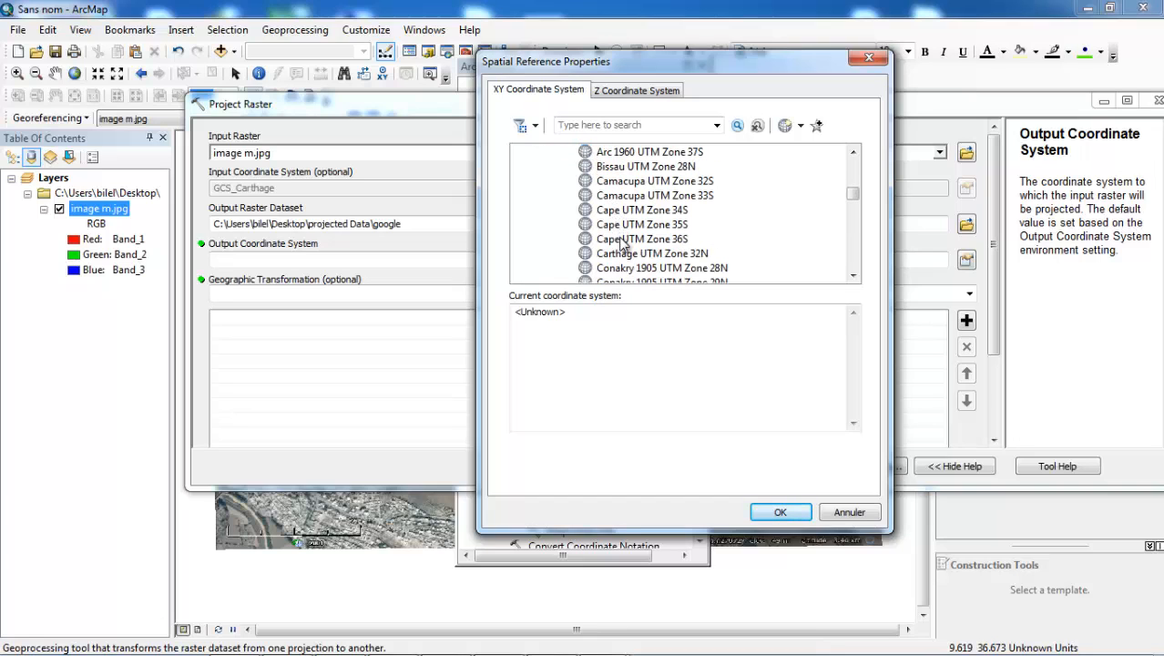
{"action": "left_click", "coordinate": [629, 255]}
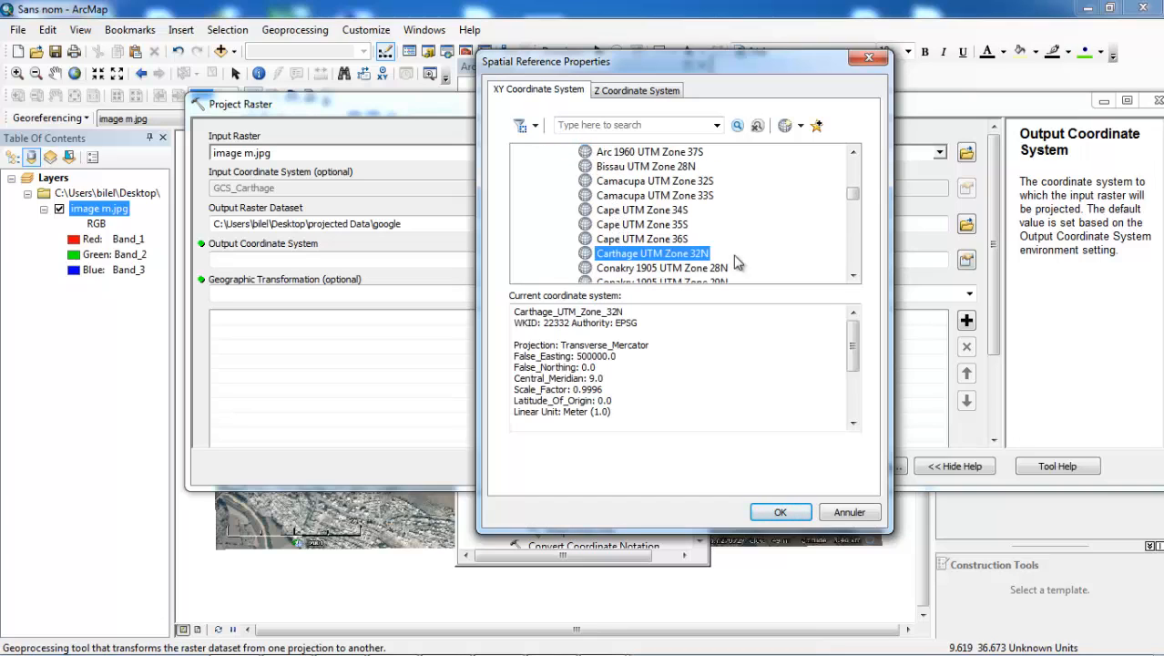
{"action": "left_click", "coordinate": [780, 512]}
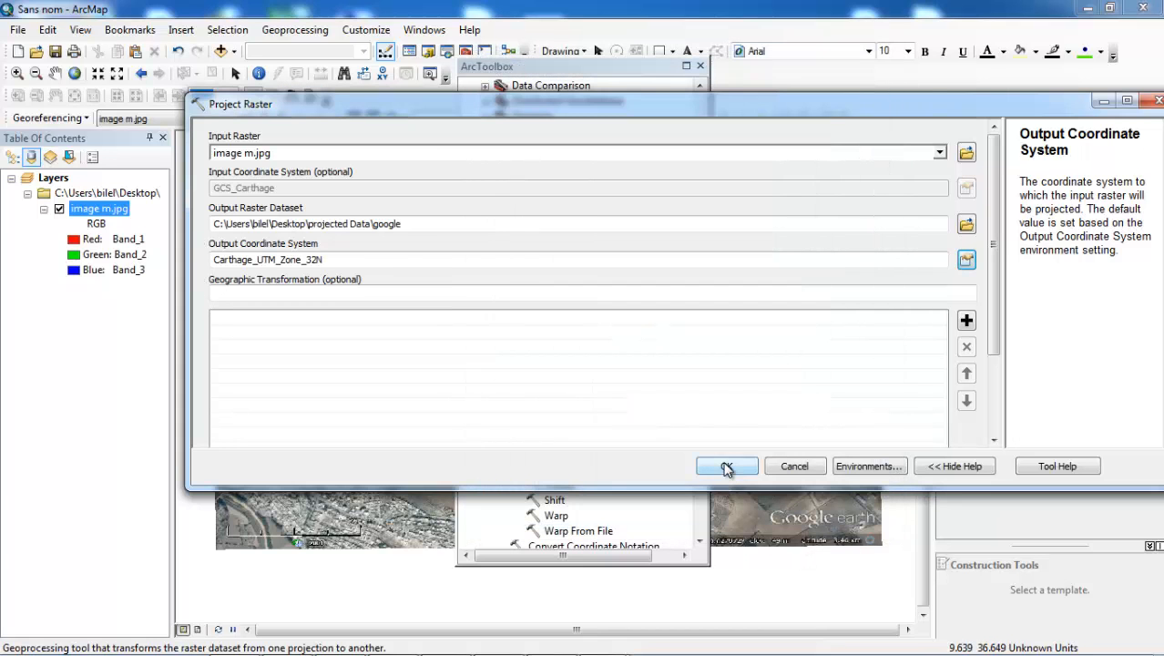
{"action": "left_click", "coordinate": [726, 467]}
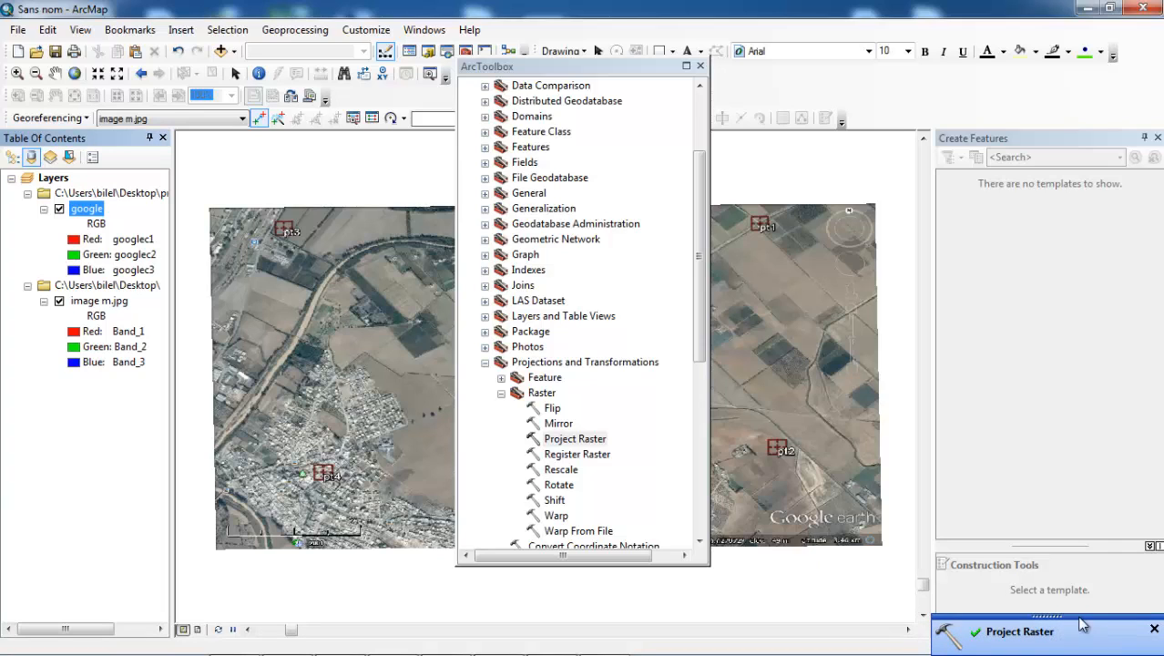
Close the toolbox and the current map without saving, and restart ArcMap with a blank map
{"action": "left_click", "coordinate": [700, 66]}
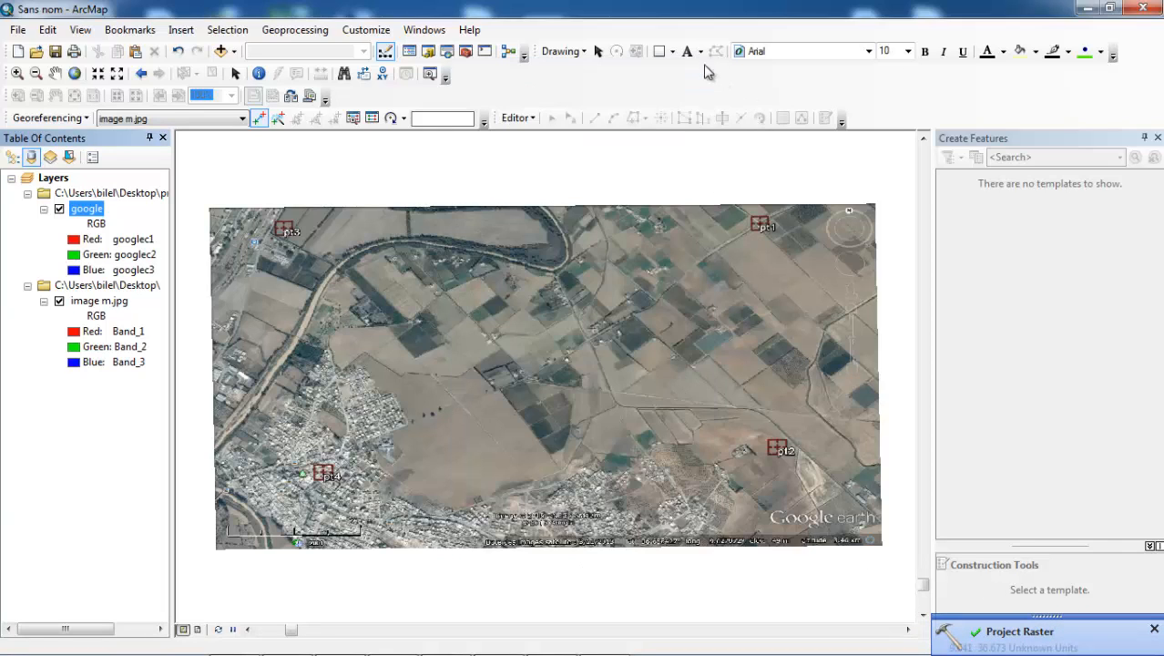
{"action": "left_click", "coordinate": [1157, 8]}
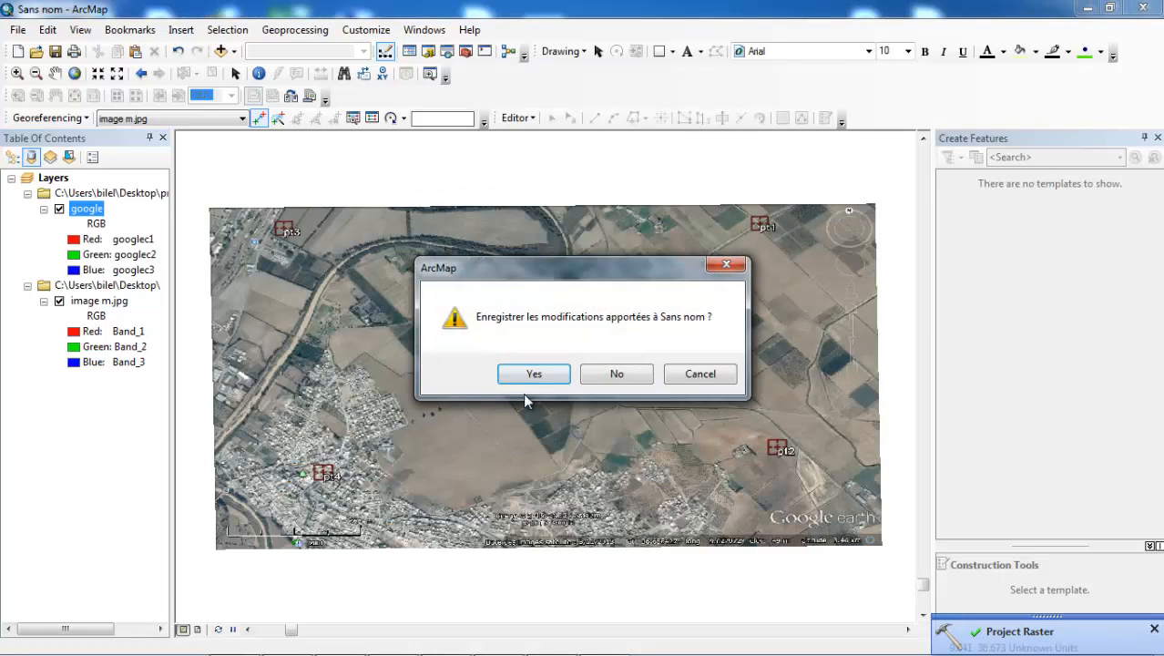
{"action": "left_click", "coordinate": [618, 373]}
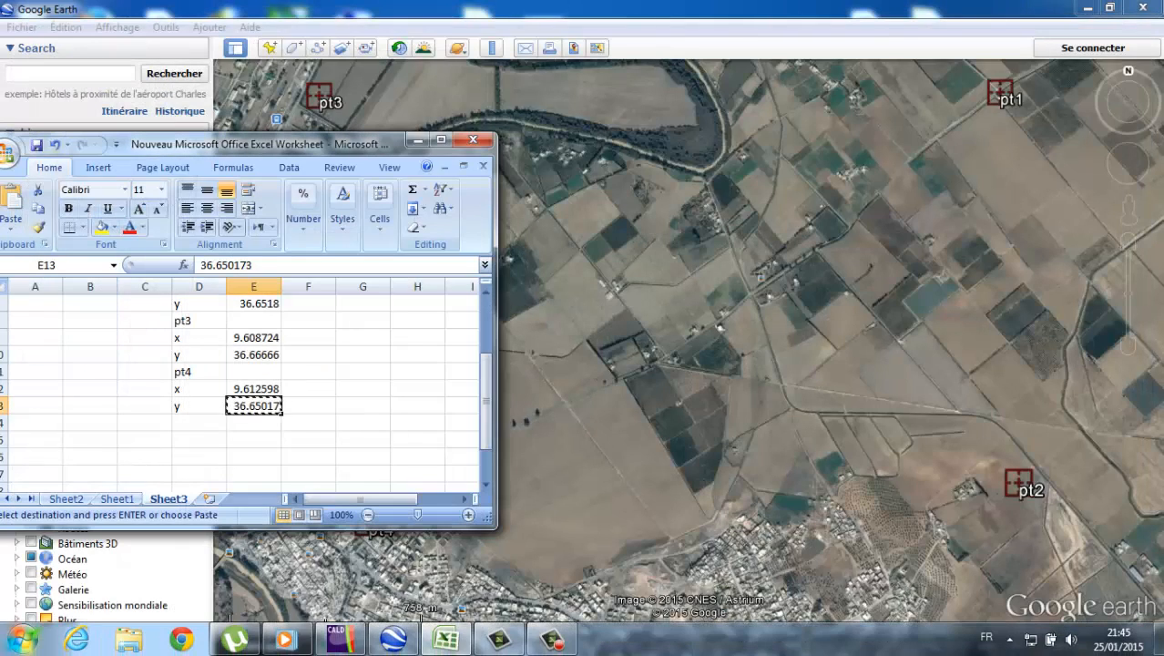
{"action": "left_click", "coordinate": [13, 641]}
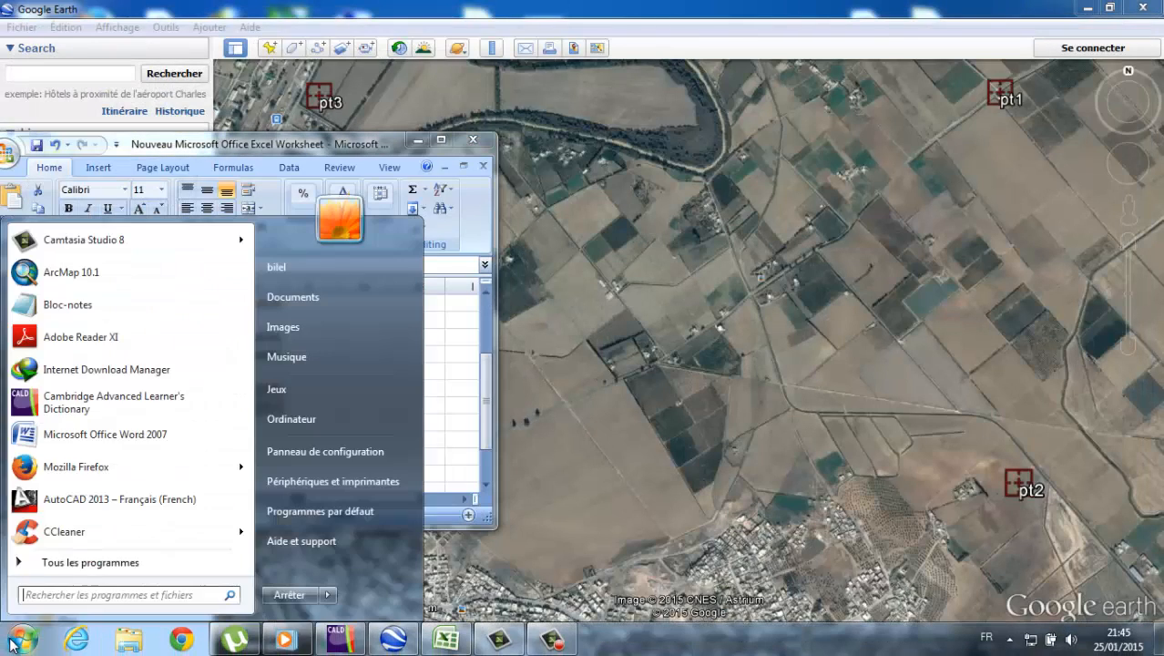
{"action": "left_click", "coordinate": [75, 273]}
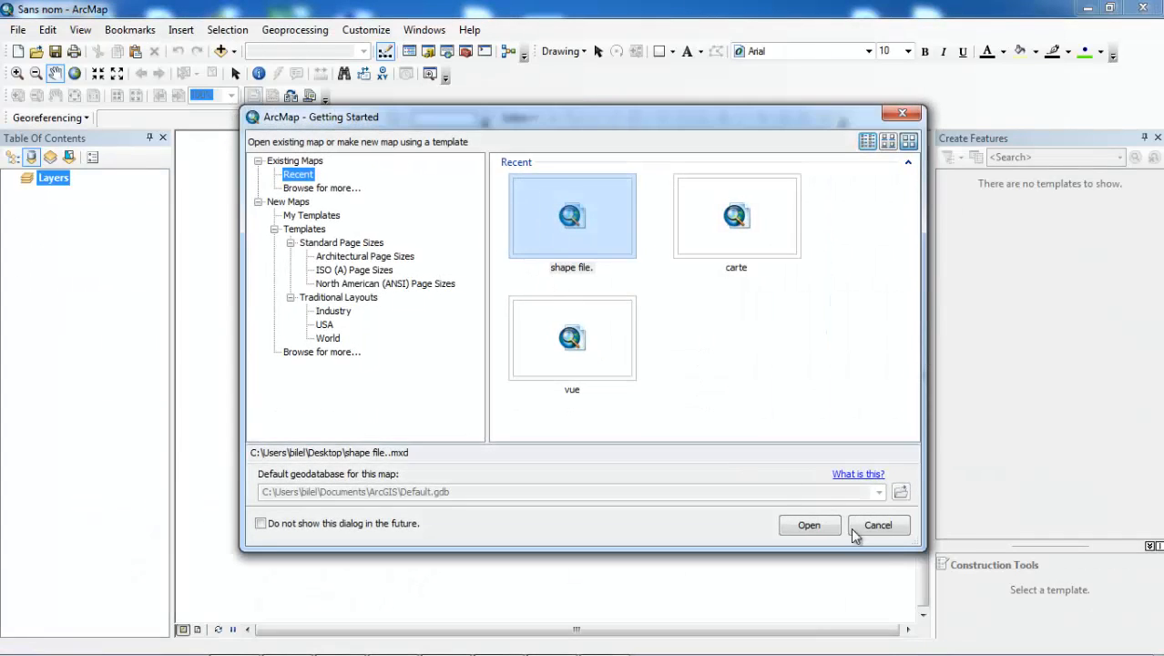
{"action": "left_click", "coordinate": [877, 525]}
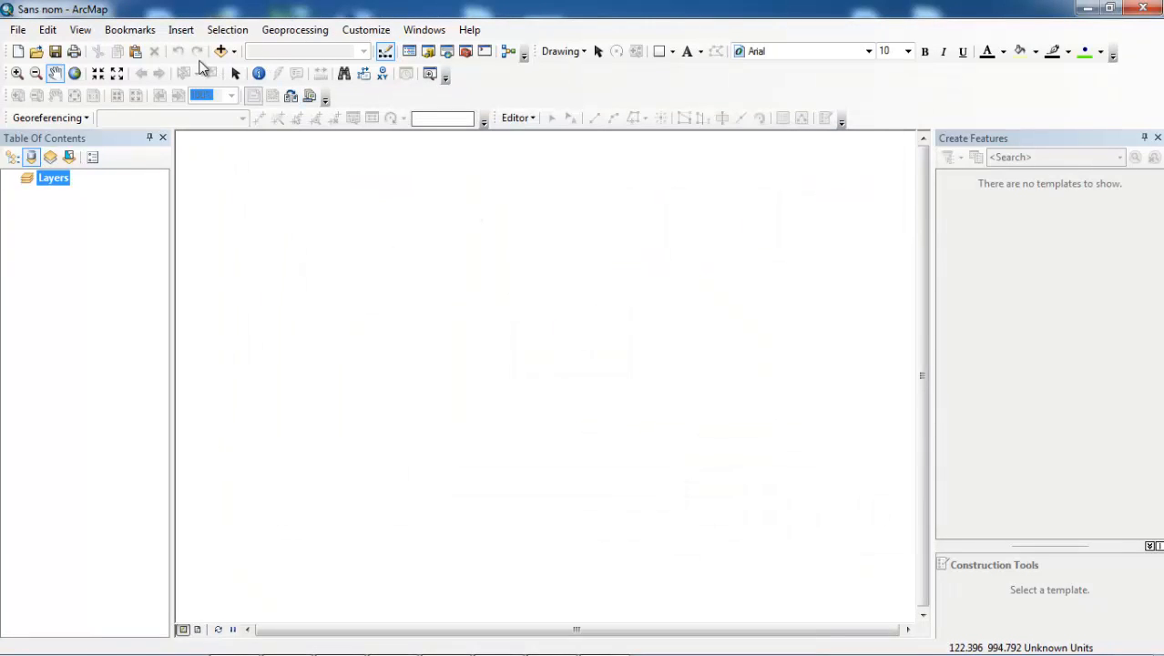
Add the google raster dataset from the Desktop's projected Data folder to the blank map
{"action": "left_click", "coordinate": [221, 52]}
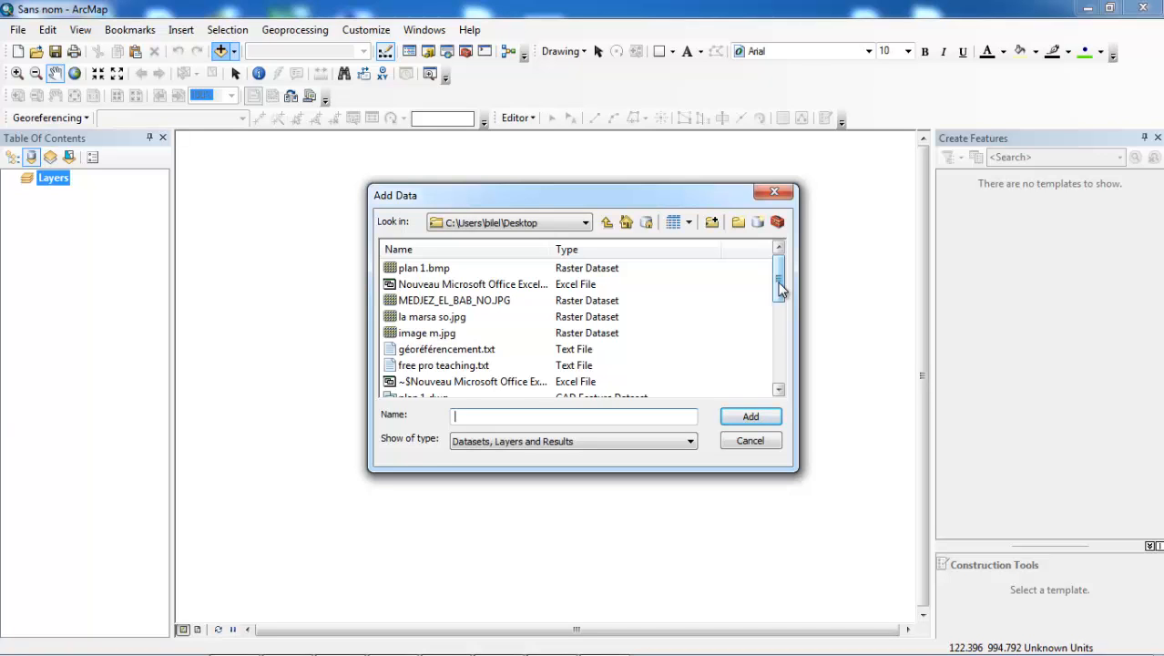
{"action": "left_click_drag", "start_coordinate": [780, 289], "coordinate": [777, 346]}
{"action": "double_click", "coordinate": [424, 368]}
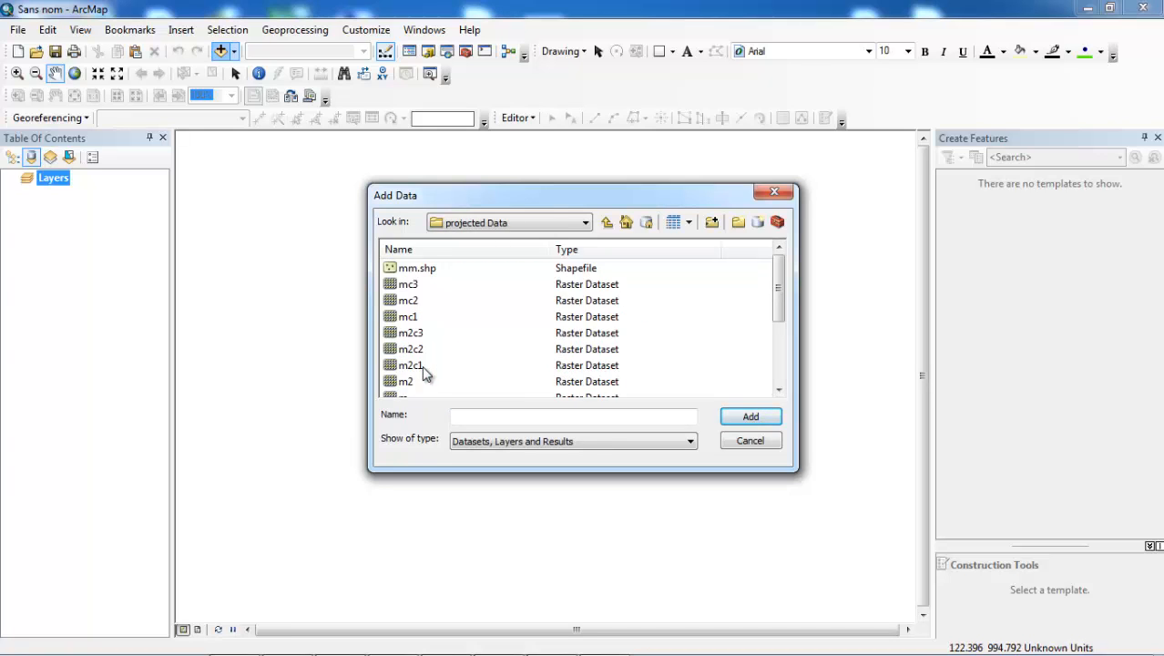
{"action": "left_click_drag", "start_coordinate": [776, 305], "coordinate": [779, 364]}
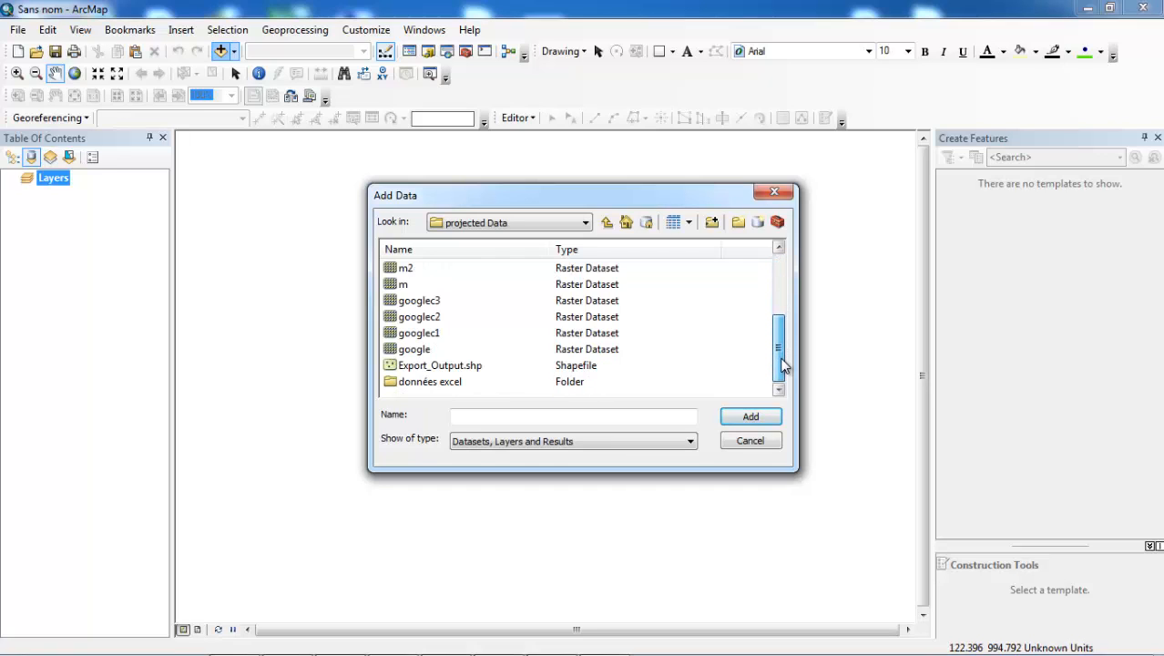
{"action": "left_click", "coordinate": [420, 350]}
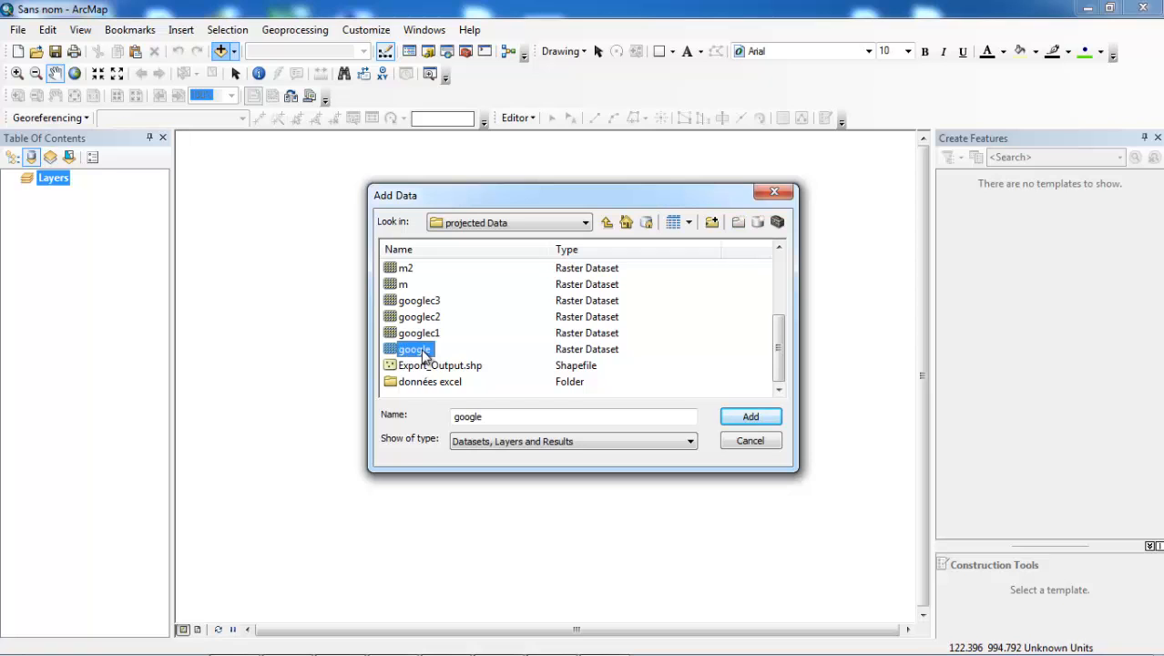
{"action": "left_click", "coordinate": [756, 421]}
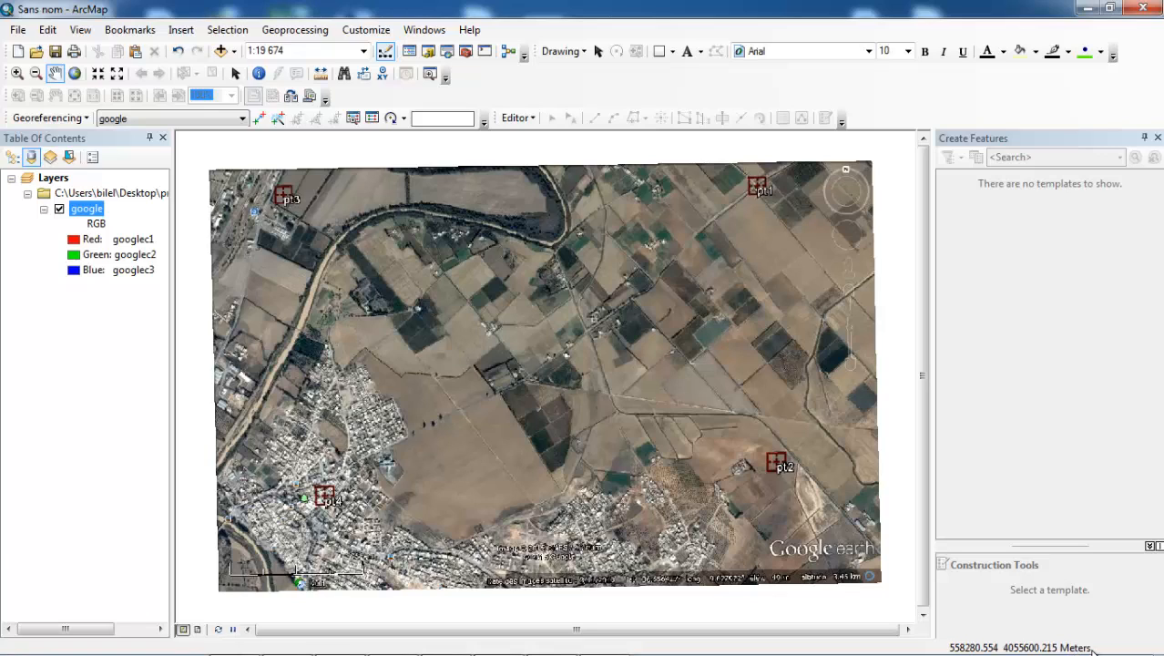
Set the data frame's display units to Decimal Degrees and apply the change
{"action": "left_click", "coordinate": [79, 34]}
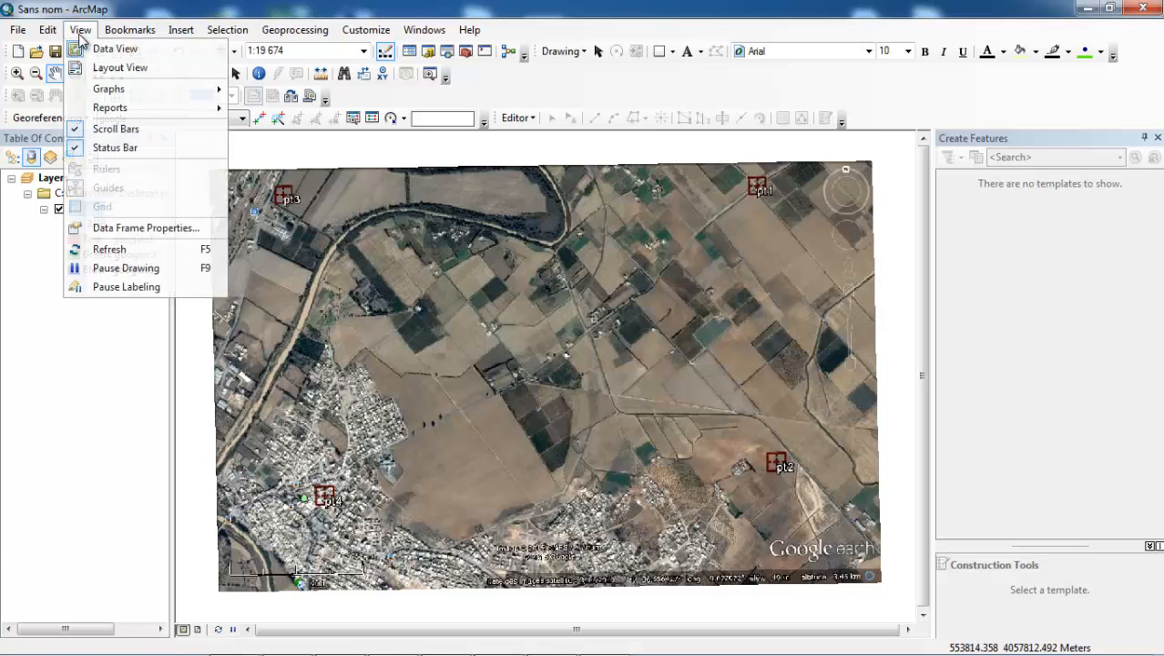
{"action": "left_click", "coordinate": [144, 228]}
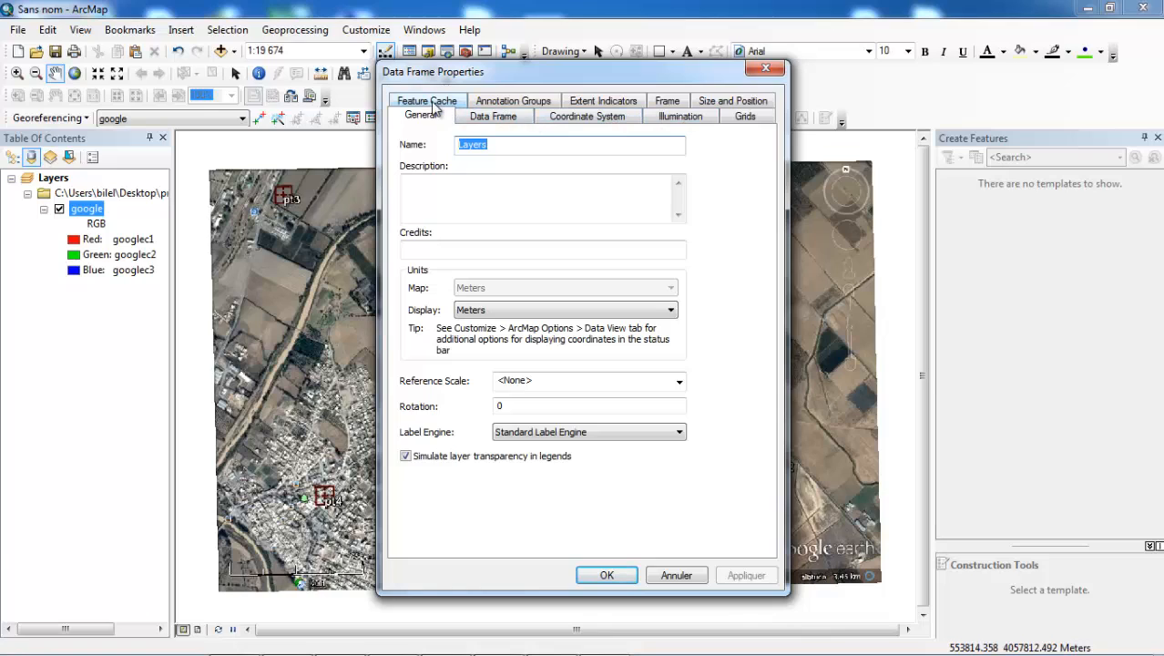
{"action": "left_click", "coordinate": [500, 309]}
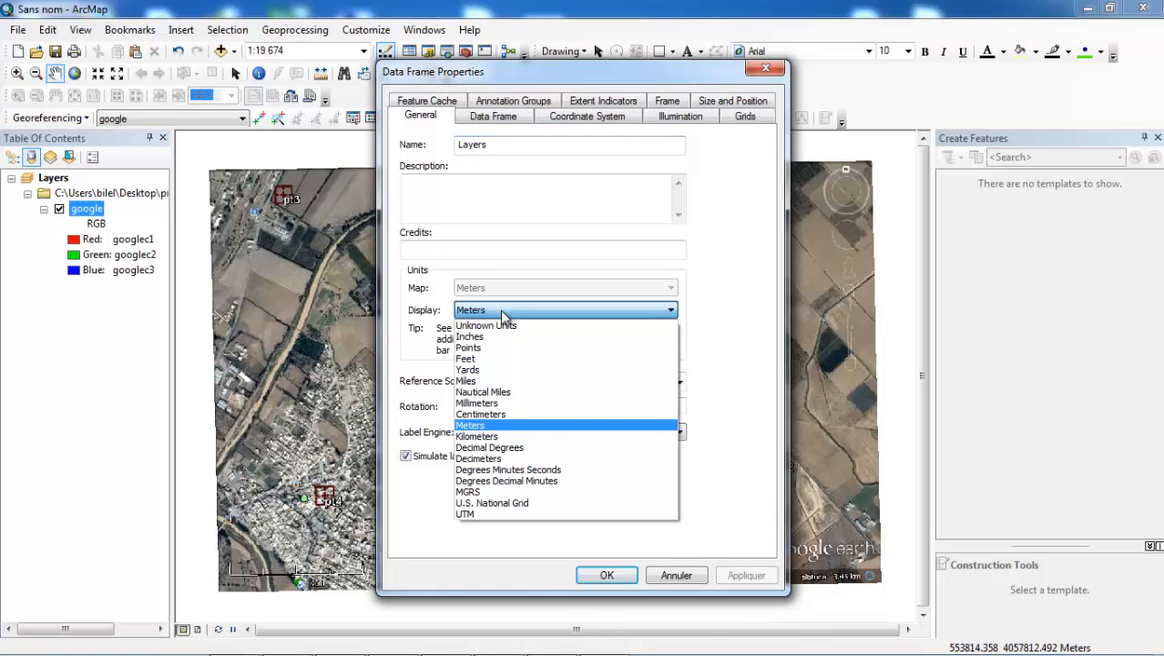
{"action": "left_click", "coordinate": [503, 447]}
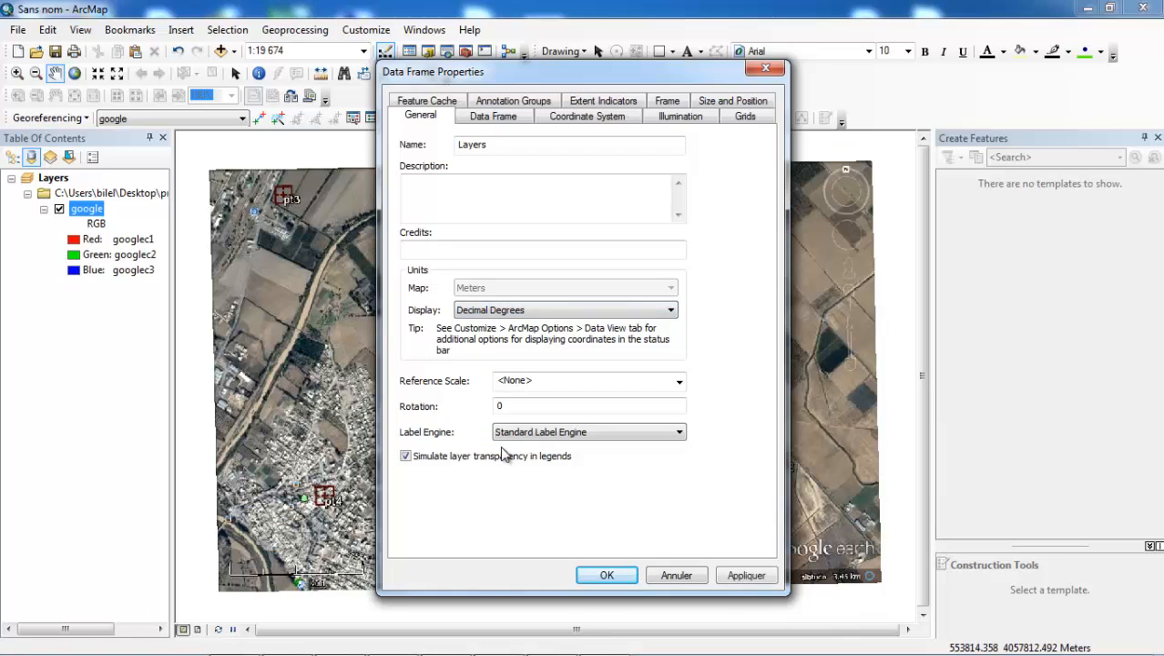
{"action": "left_click", "coordinate": [746, 575]}
{"action": "left_click", "coordinate": [605, 575]}
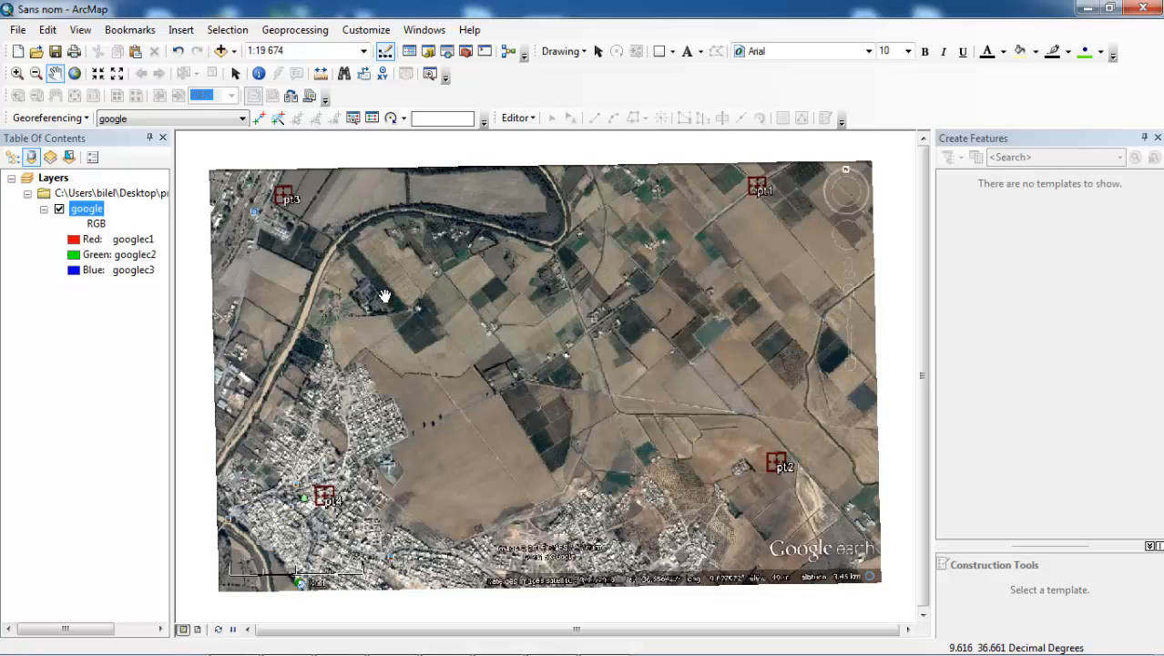
Turn off the Blue channel in the google layer's RGB composite symbology and apply the change
{"action": "left_click", "coordinate": [88, 210]}
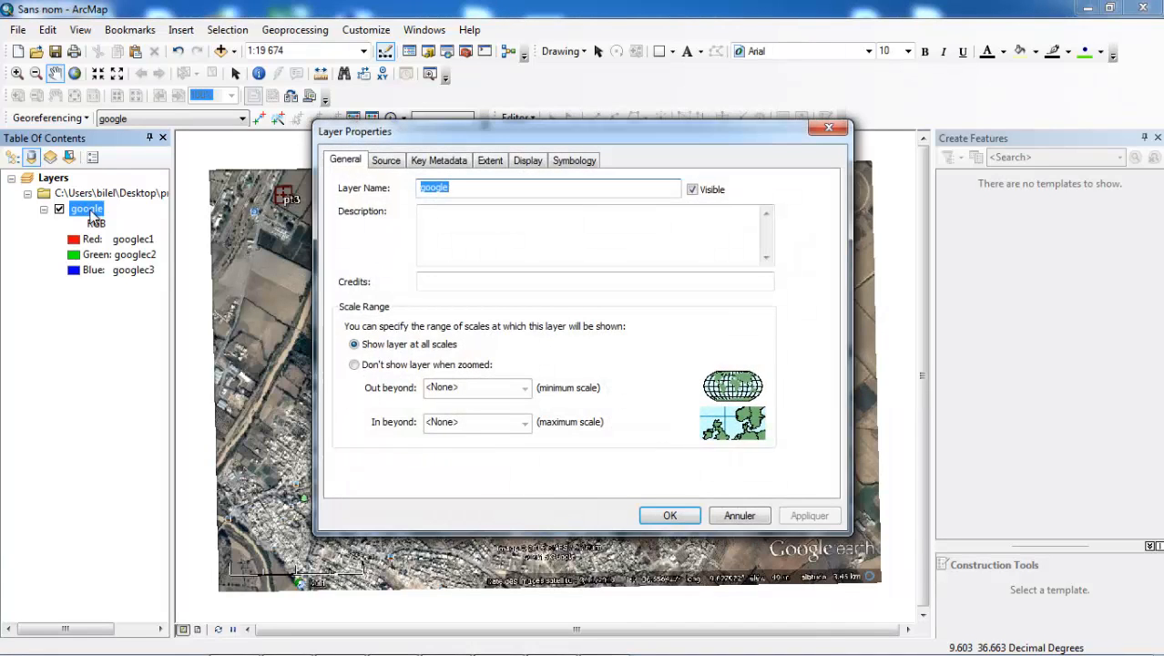
{"action": "left_click", "coordinate": [381, 164]}
{"action": "left_click", "coordinate": [433, 164]}
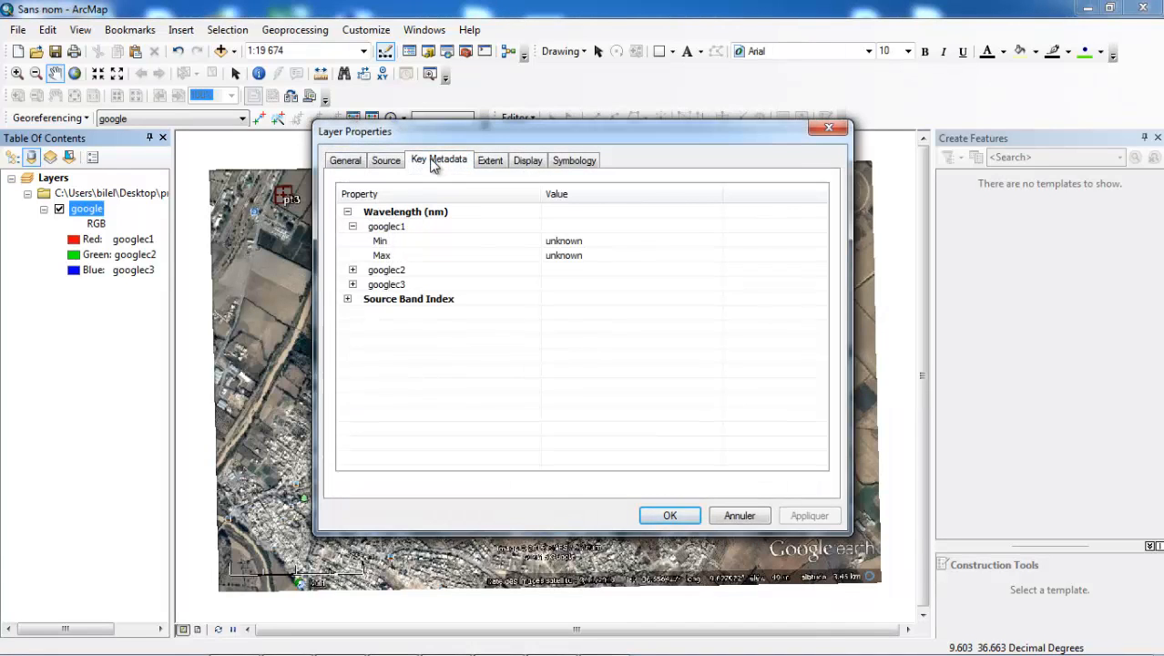
{"action": "left_click", "coordinate": [497, 162]}
{"action": "left_click", "coordinate": [525, 165]}
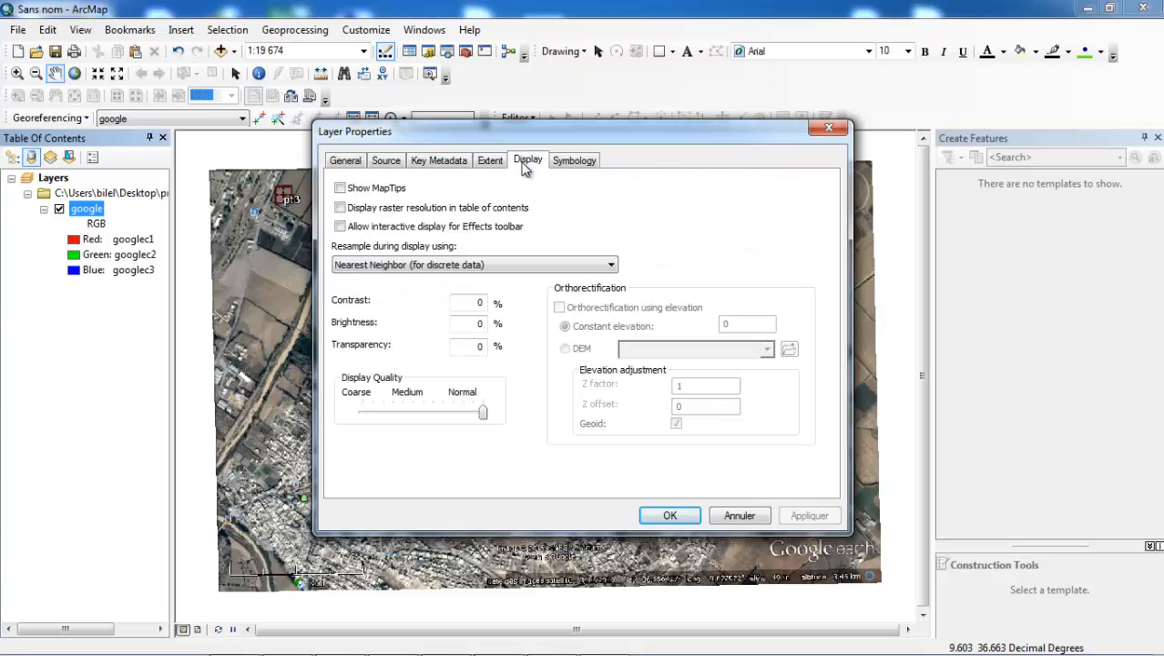
{"action": "left_click", "coordinate": [570, 166]}
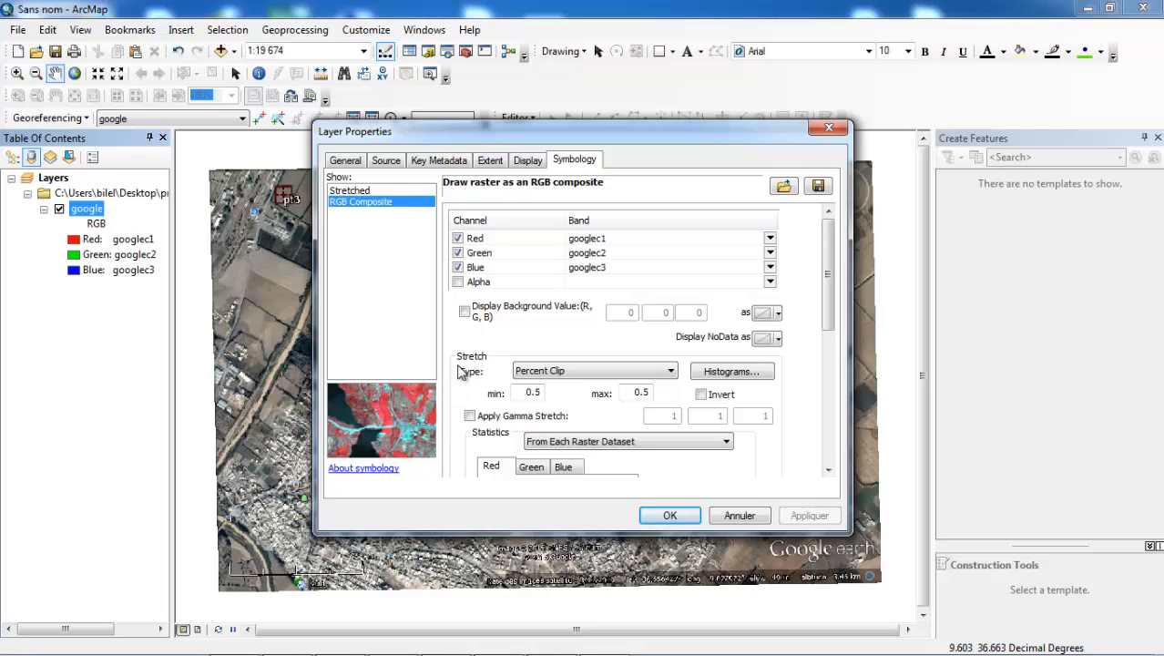
{"action": "left_click", "coordinate": [458, 267]}
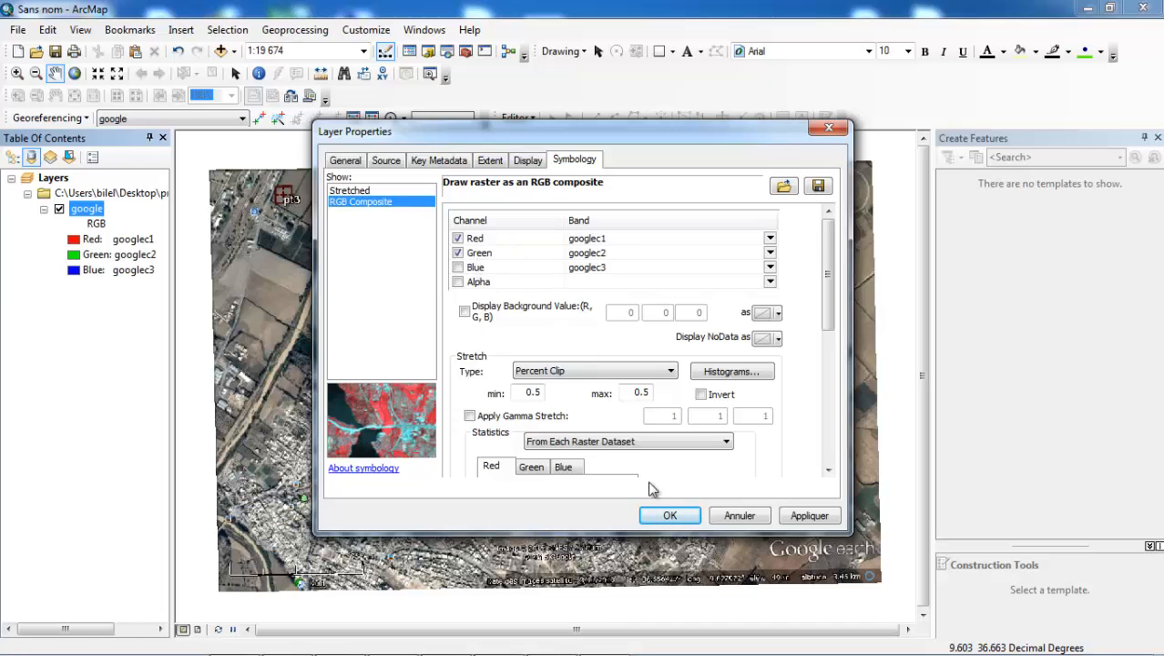
{"action": "left_click", "coordinate": [806, 517]}
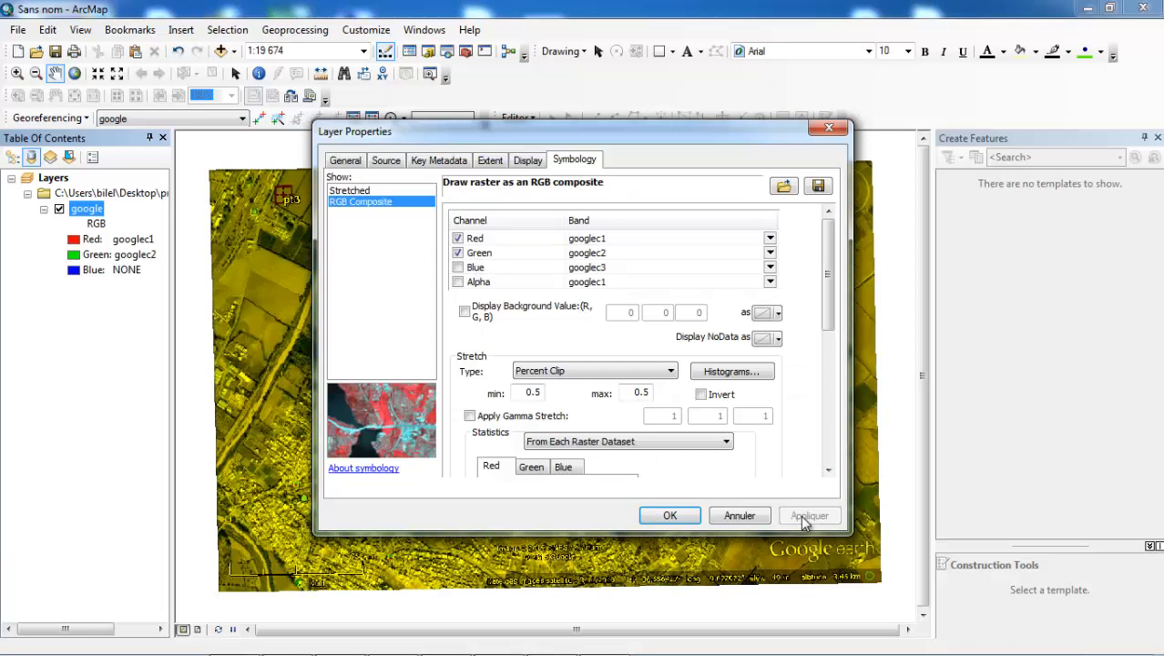
{"action": "left_click", "coordinate": [669, 516]}
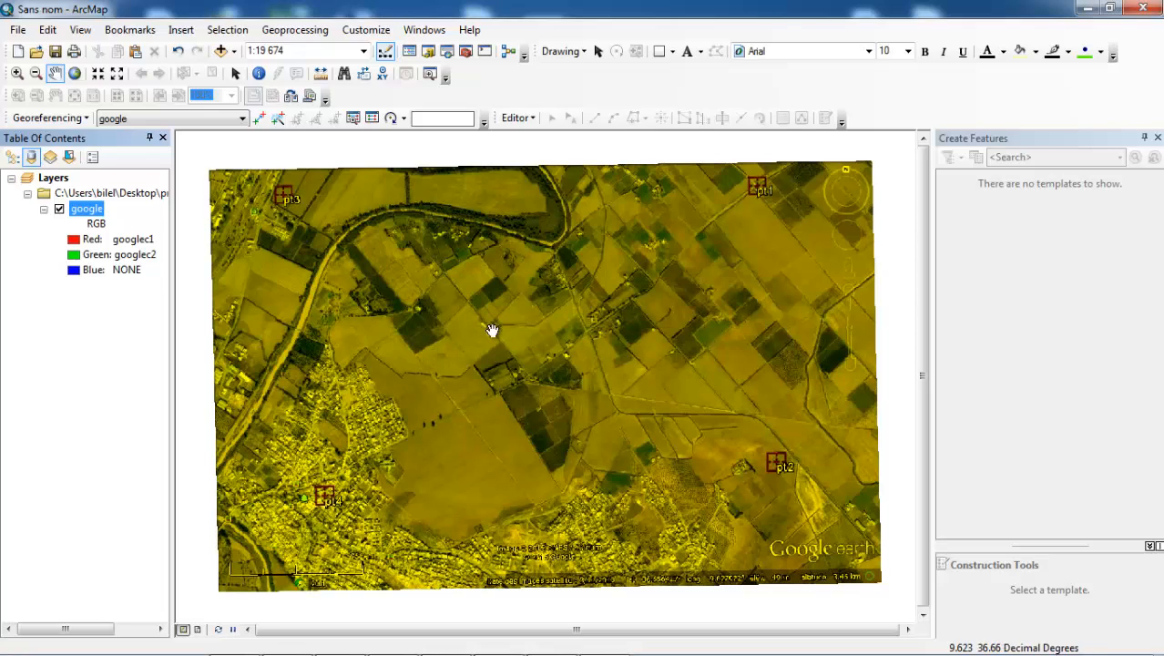
Open the Layer To KML tool from the To KML conversion tools
{"action": "left_click", "coordinate": [465, 52]}
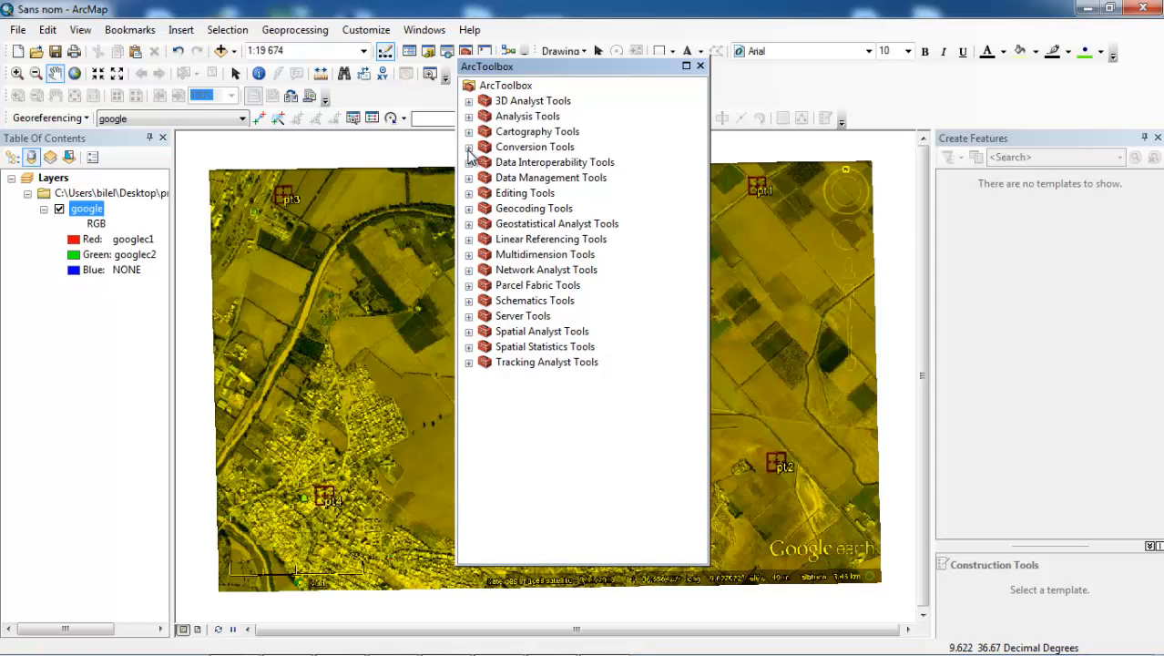
{"action": "left_click", "coordinate": [469, 149]}
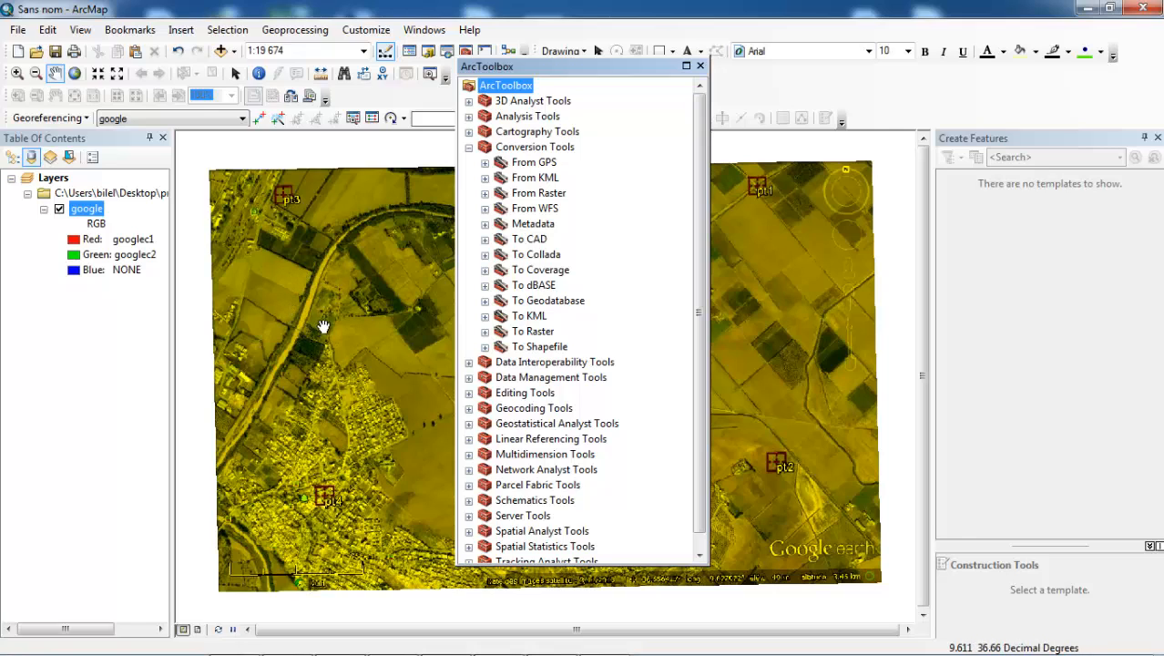
{"action": "left_click", "coordinate": [486, 317]}
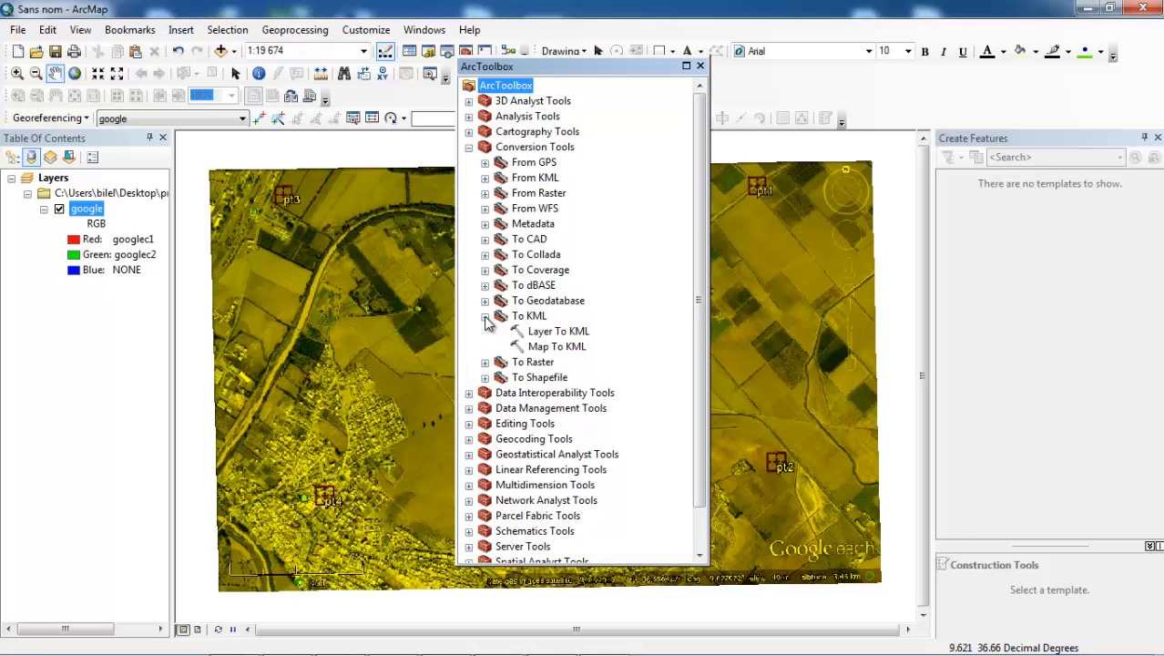
{"action": "left_click", "coordinate": [547, 333]}
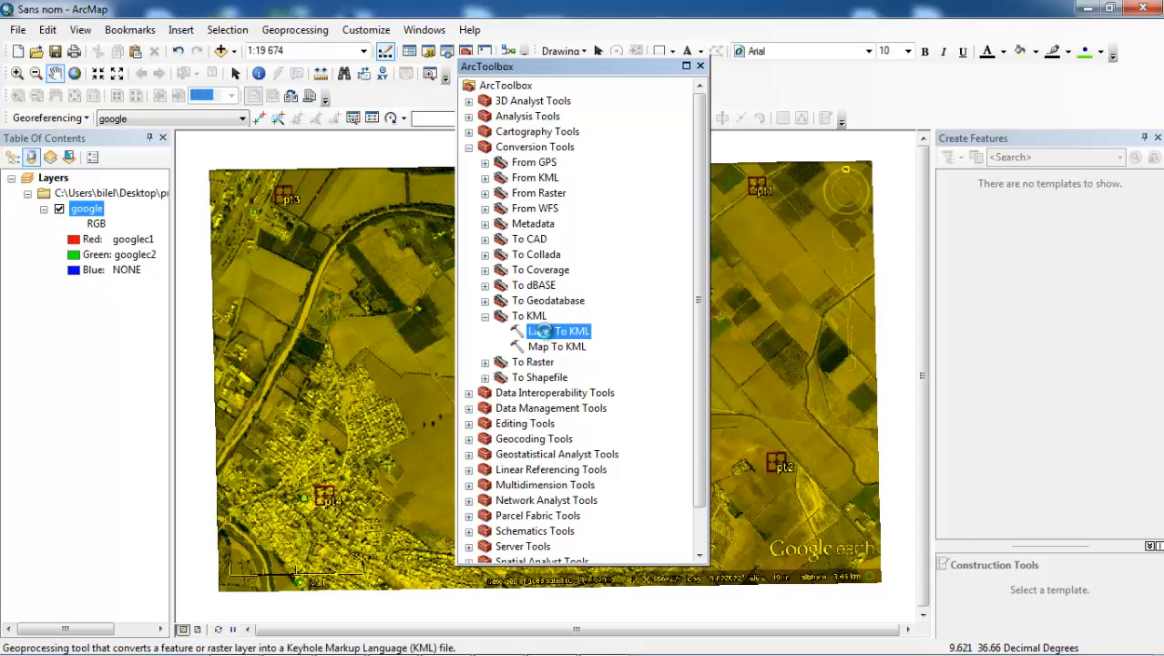
{"action": "double_click", "coordinate": [547, 333]}
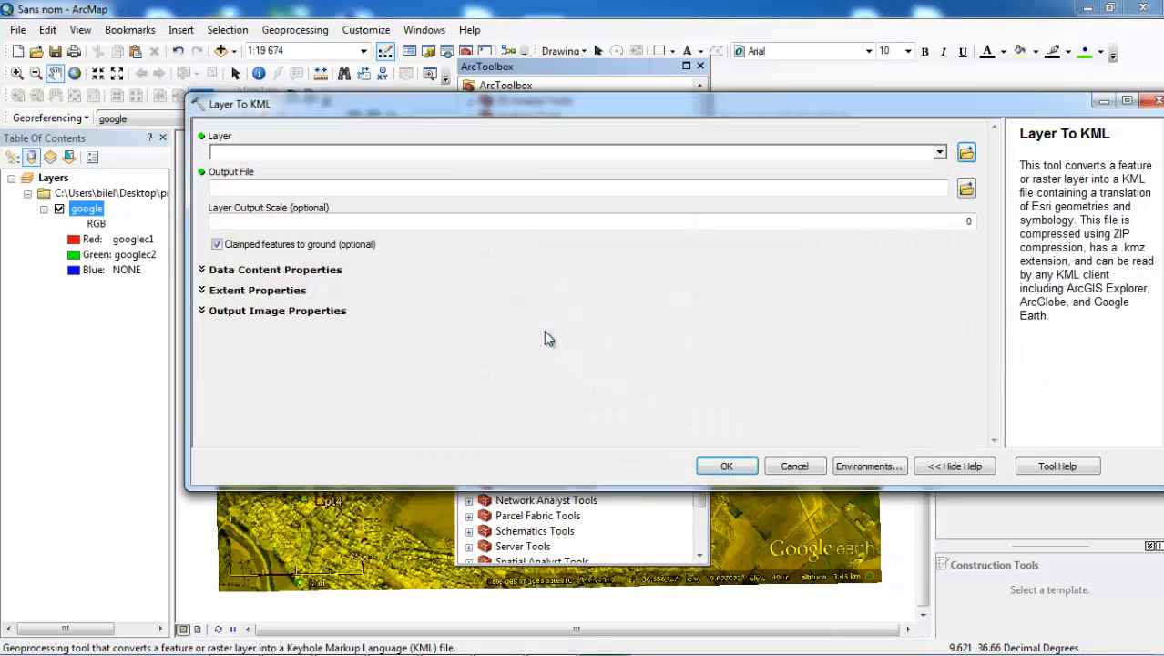
Convert the google layer to KML, keeping the proposed output file in the ArcGIS documents folder
{"action": "left_click", "coordinate": [940, 153]}
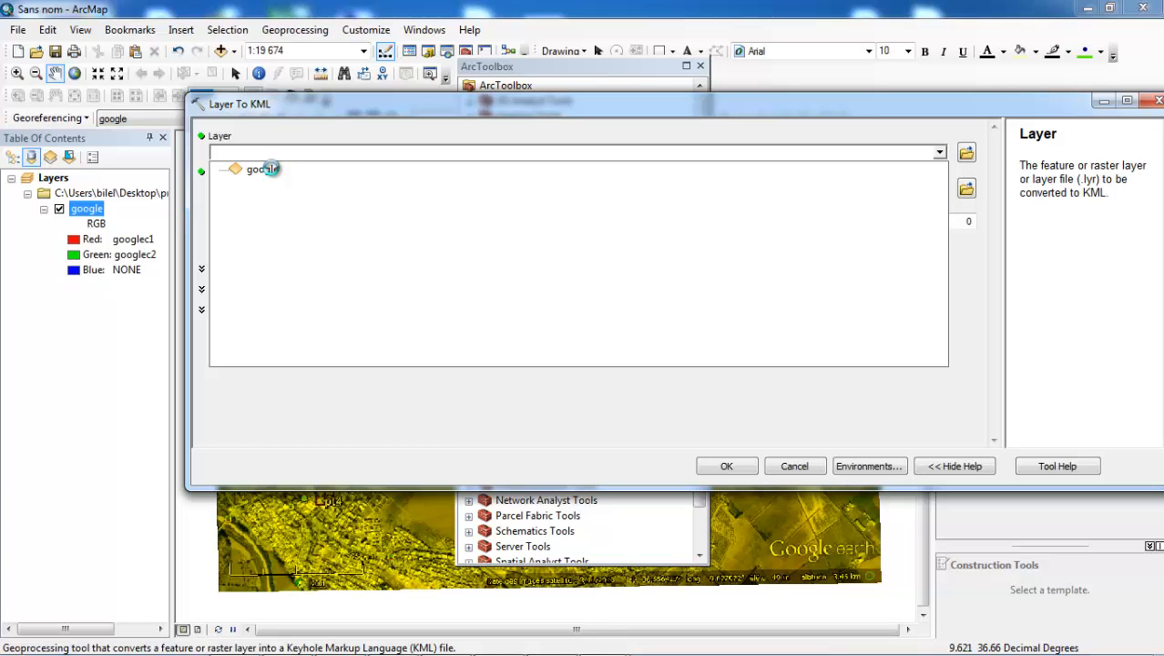
{"action": "left_click", "coordinate": [267, 168]}
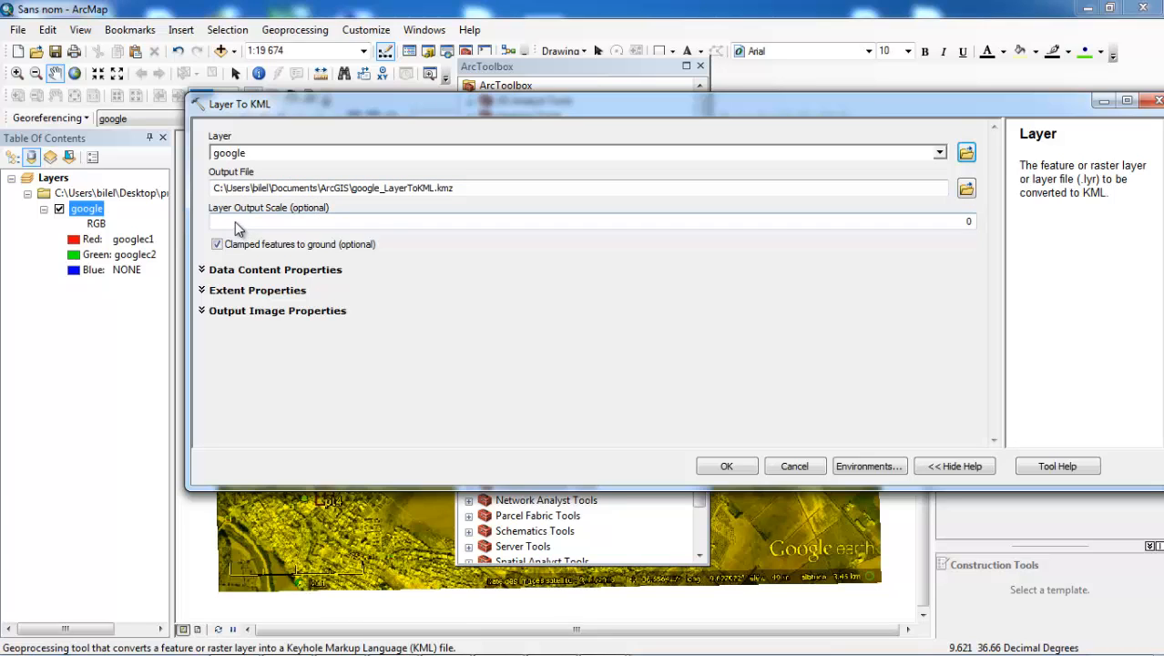
{"action": "left_click", "coordinate": [727, 466]}
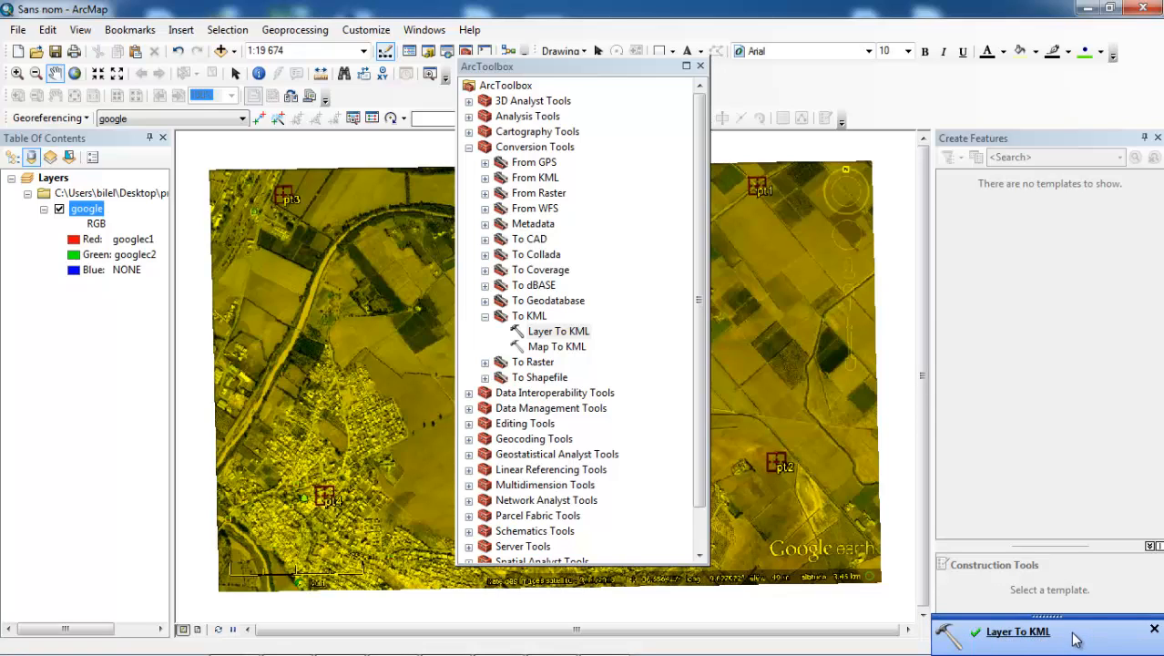
{"action": "left_click", "coordinate": [1154, 629]}
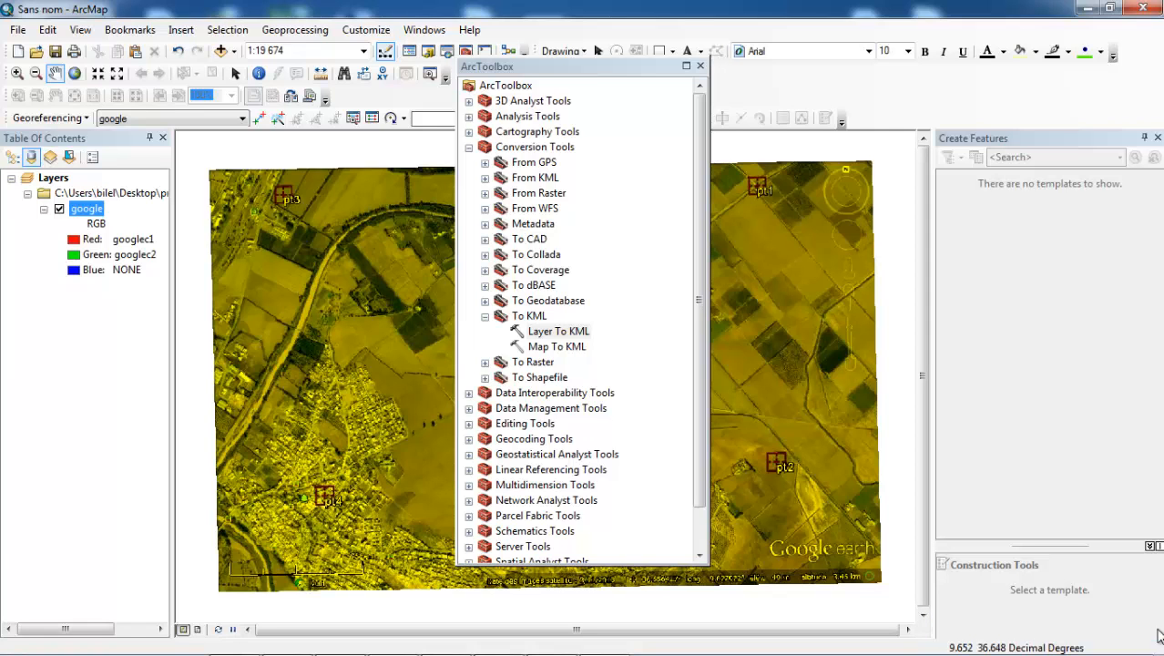
Switch to Google Earth and open google_LayerToKML.kmz from the ArcGIS documents folder to overlay it on the imagery
{"action": "left_click", "coordinate": [1084, 9]}
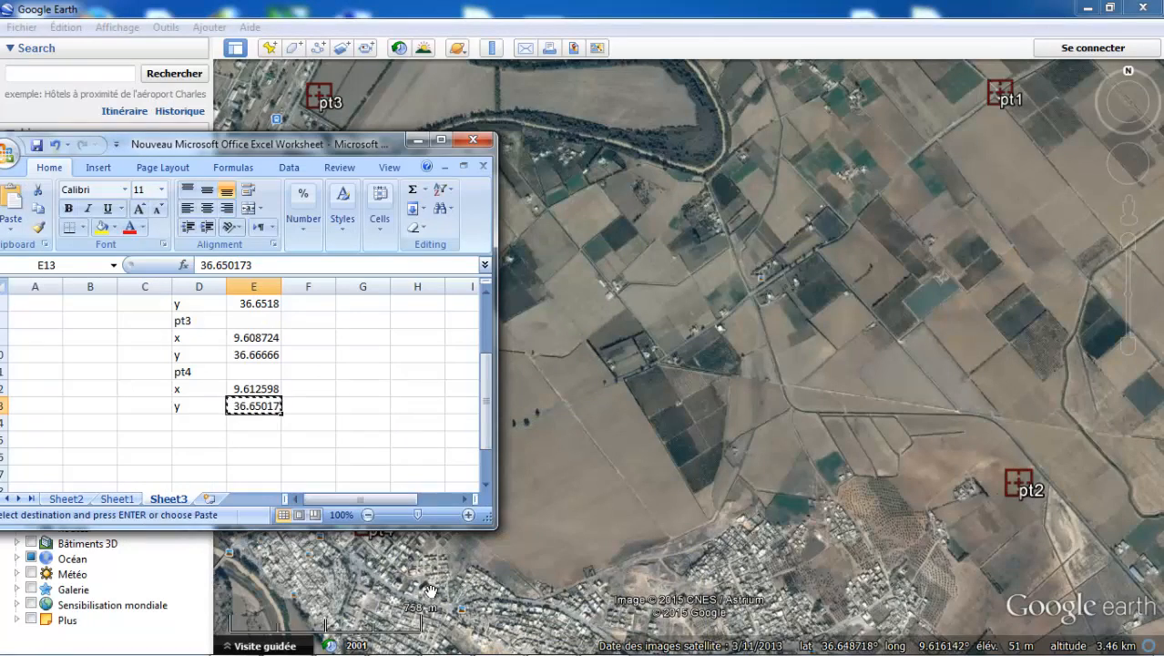
{"action": "left_click", "coordinate": [418, 140]}
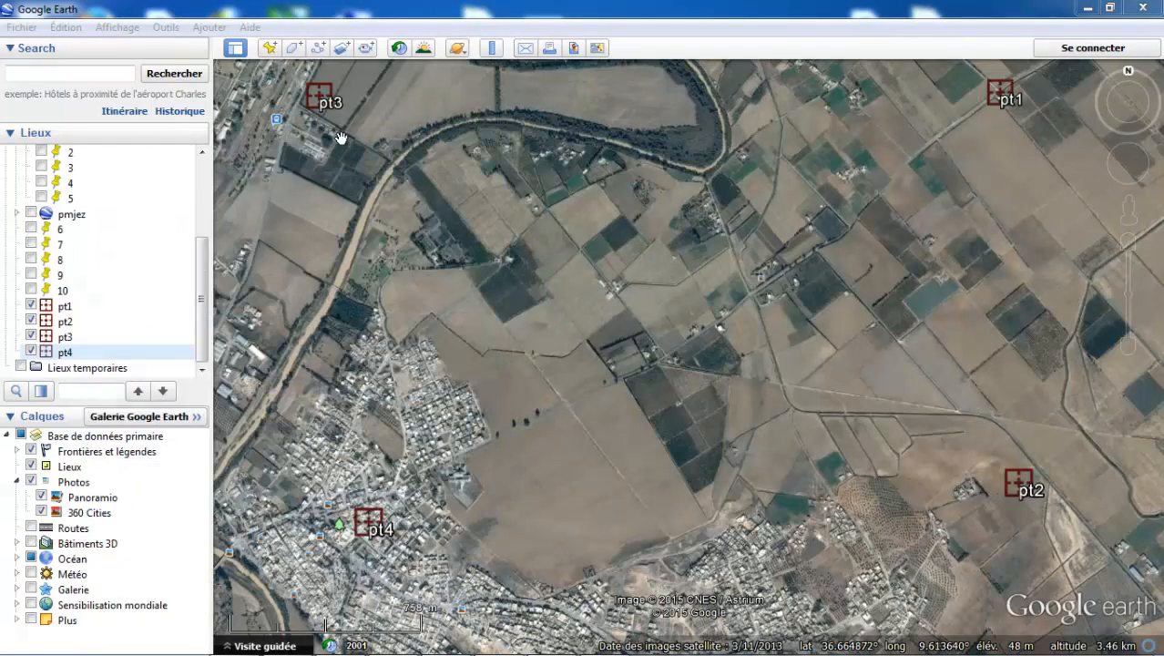
{"action": "left_click", "coordinate": [21, 27]}
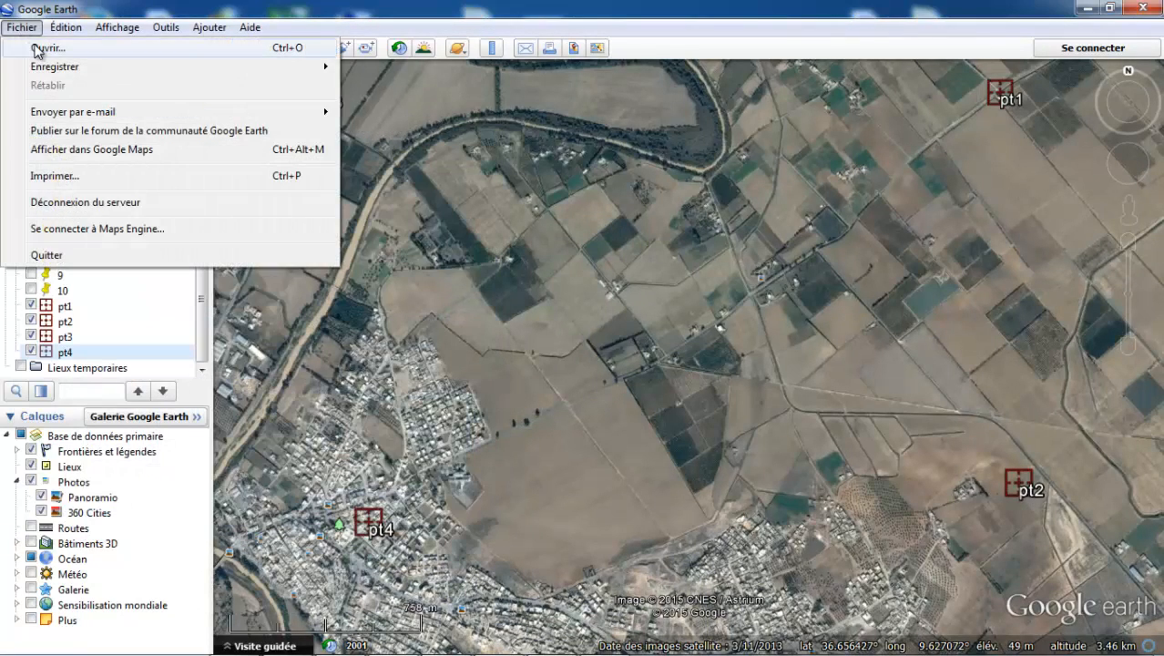
{"action": "left_click", "coordinate": [36, 45]}
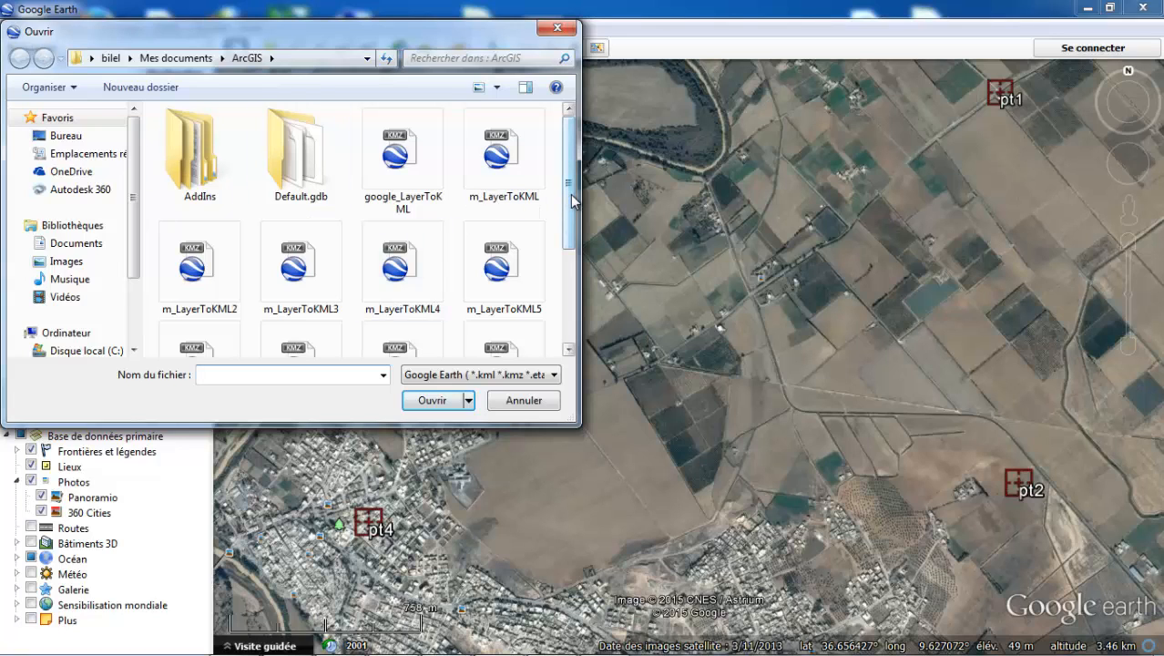
{"action": "scroll", "coordinate": [565, 228], "scroll_direction": "down", "scroll_amount": 1}
{"action": "left_click_drag", "start_coordinate": [577, 238], "coordinate": [580, 177]}
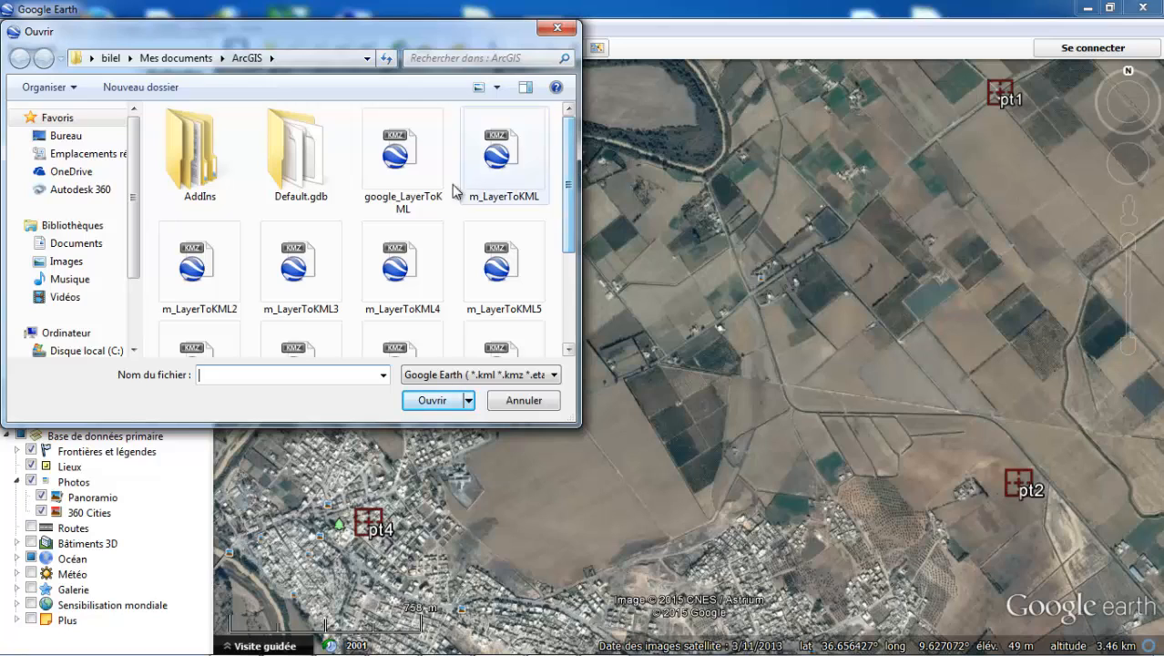
{"action": "left_click", "coordinate": [397, 175]}
{"action": "left_click", "coordinate": [432, 399]}
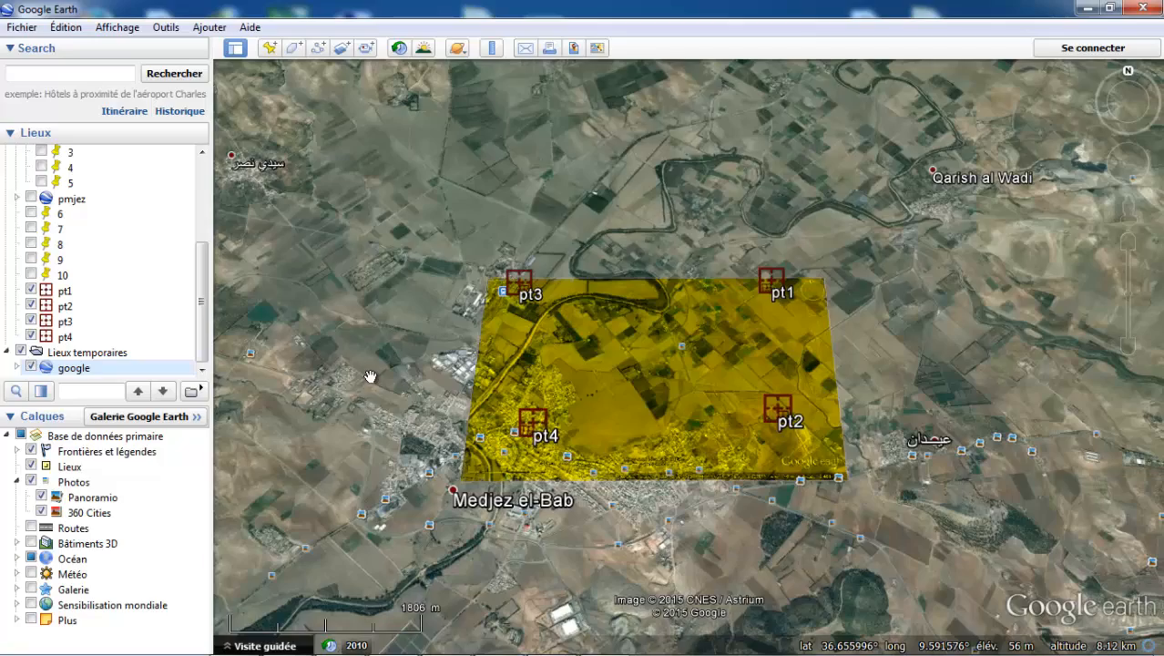
{"action": "scroll", "coordinate": [389, 398], "scroll_direction": "down", "scroll_amount": 5}
{"action": "scroll", "coordinate": [389, 398], "scroll_direction": "up", "scroll_amount": 5}
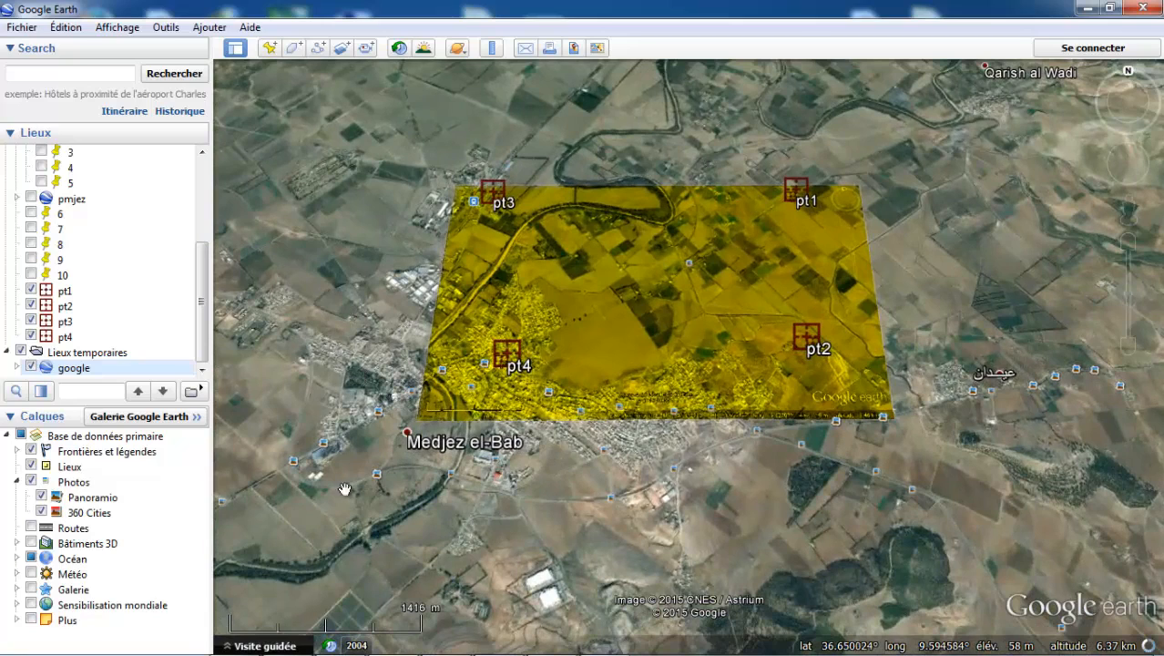
{"action": "mouse_move", "coordinate": [406, 653]}
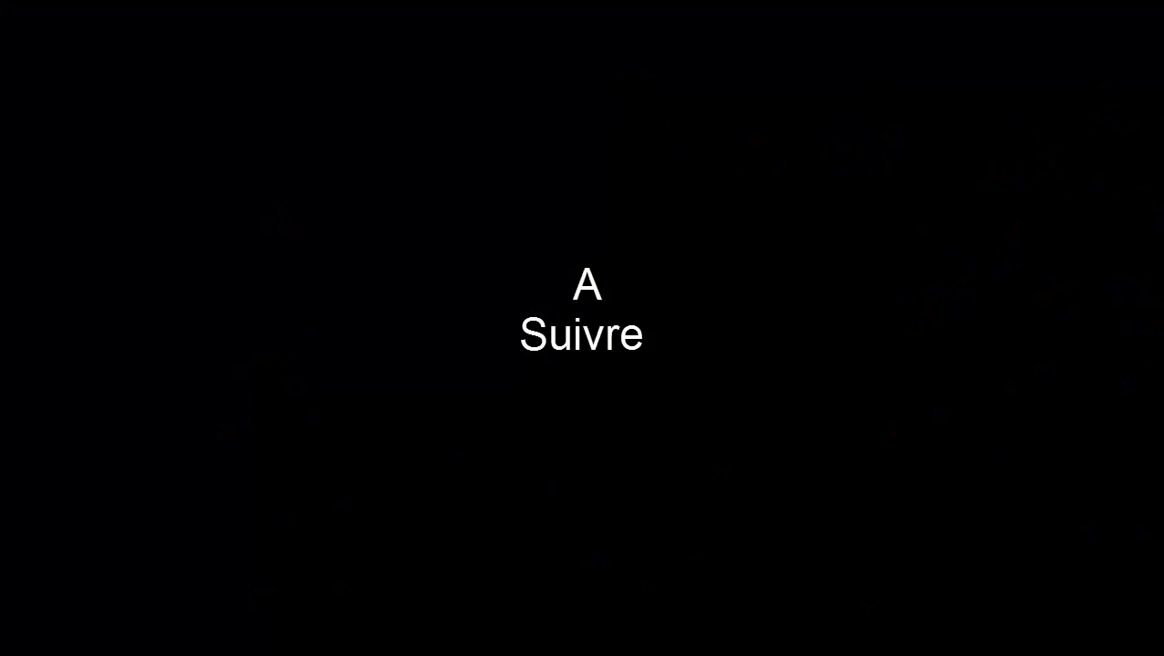